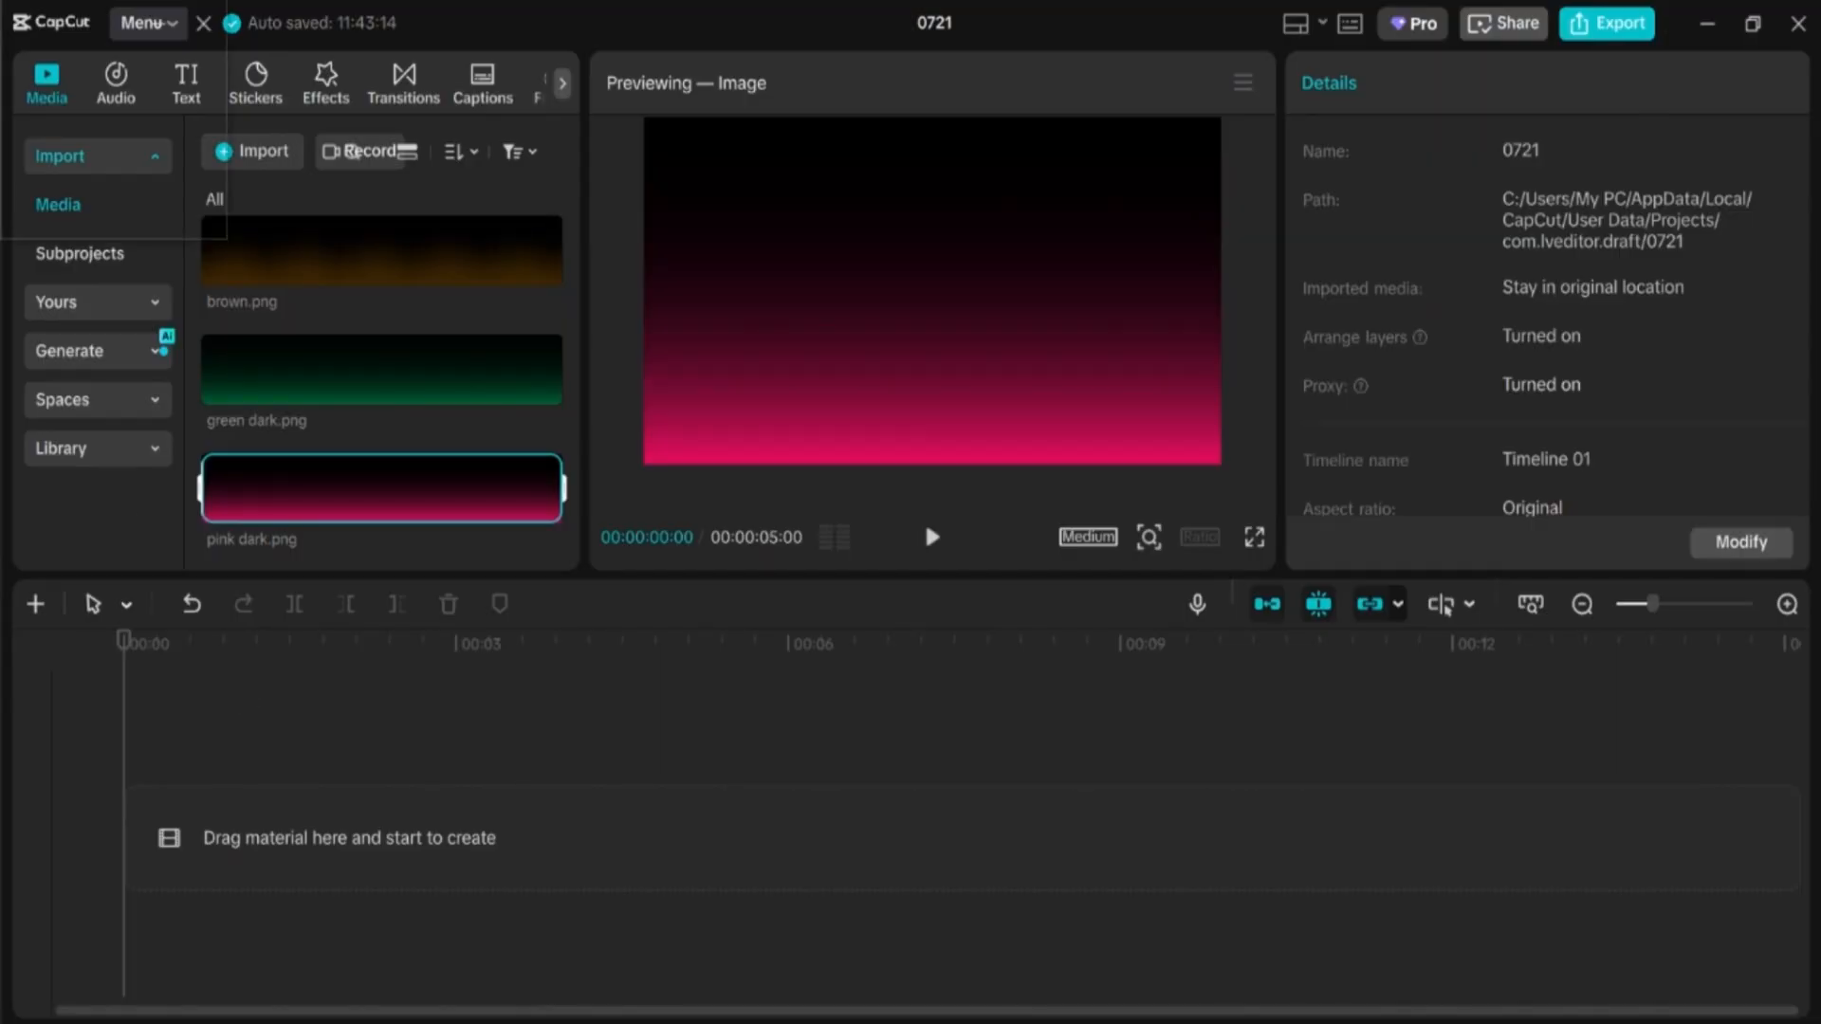
Step: Deselect the preview and drag grid.png from Media onto the timeline as a 5-second clip
click(195, 437)
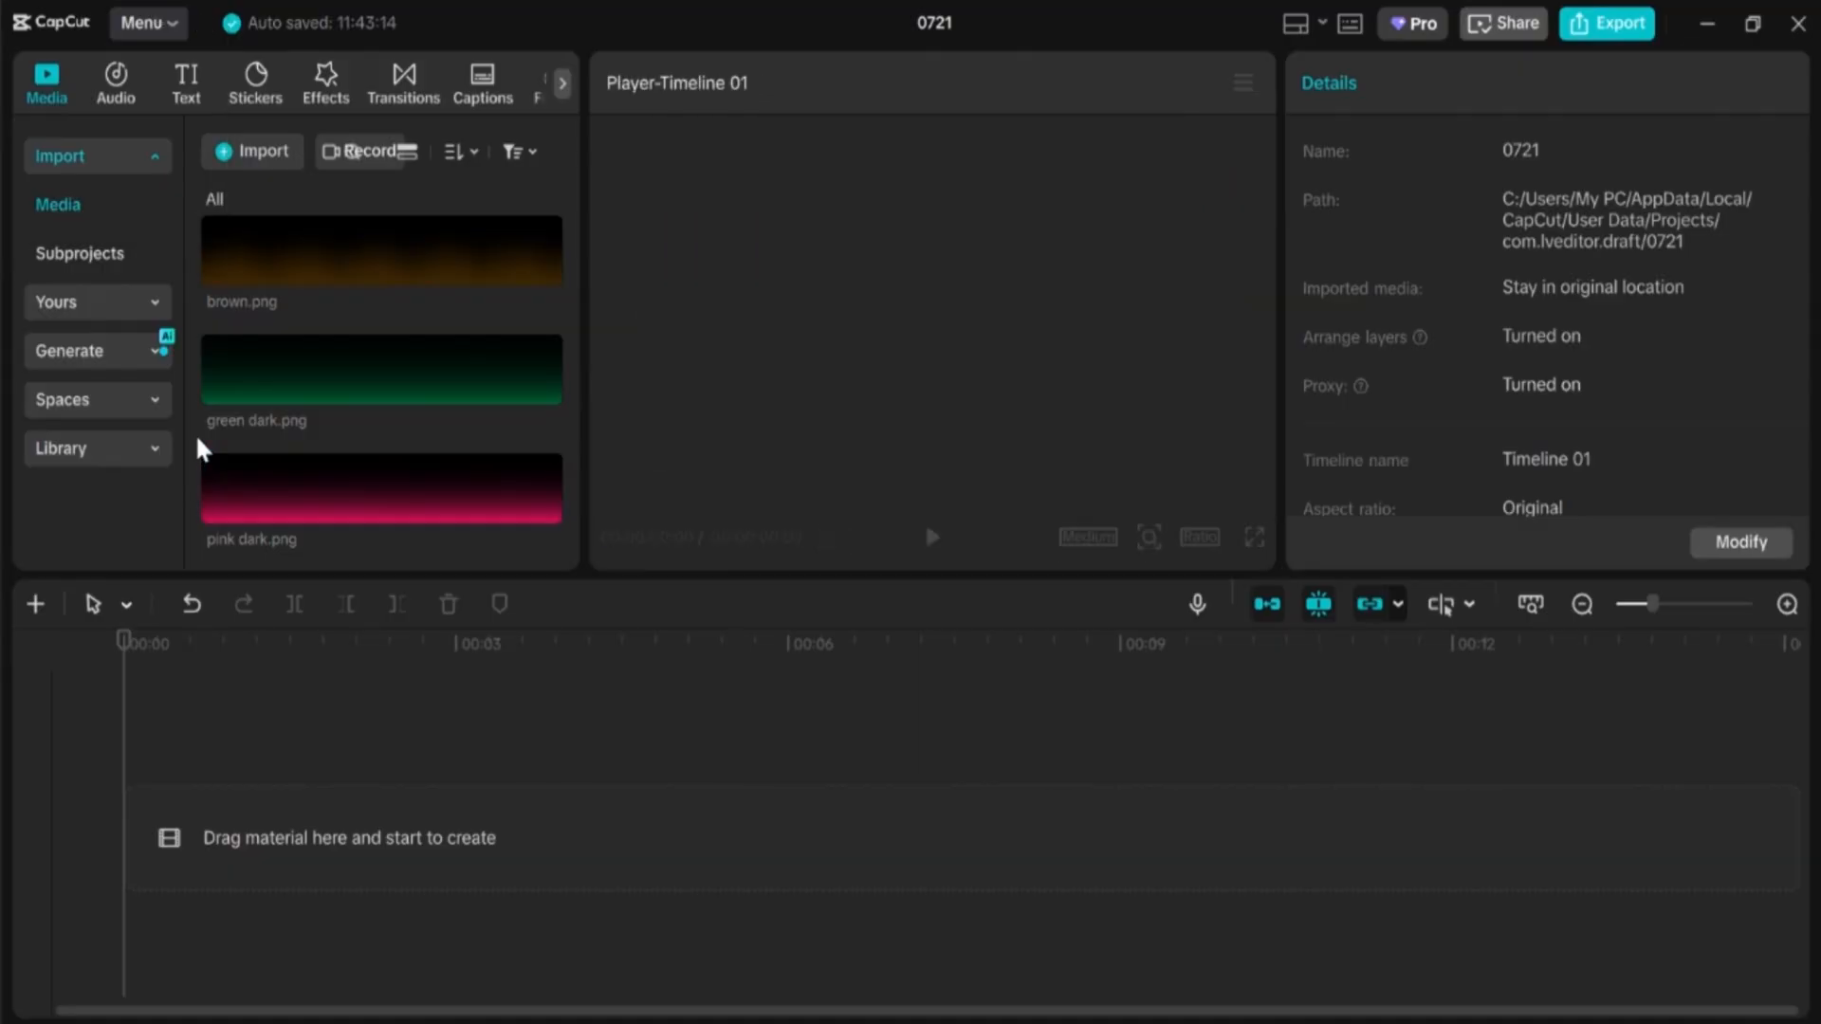
scroll(288, 476, down, 5)
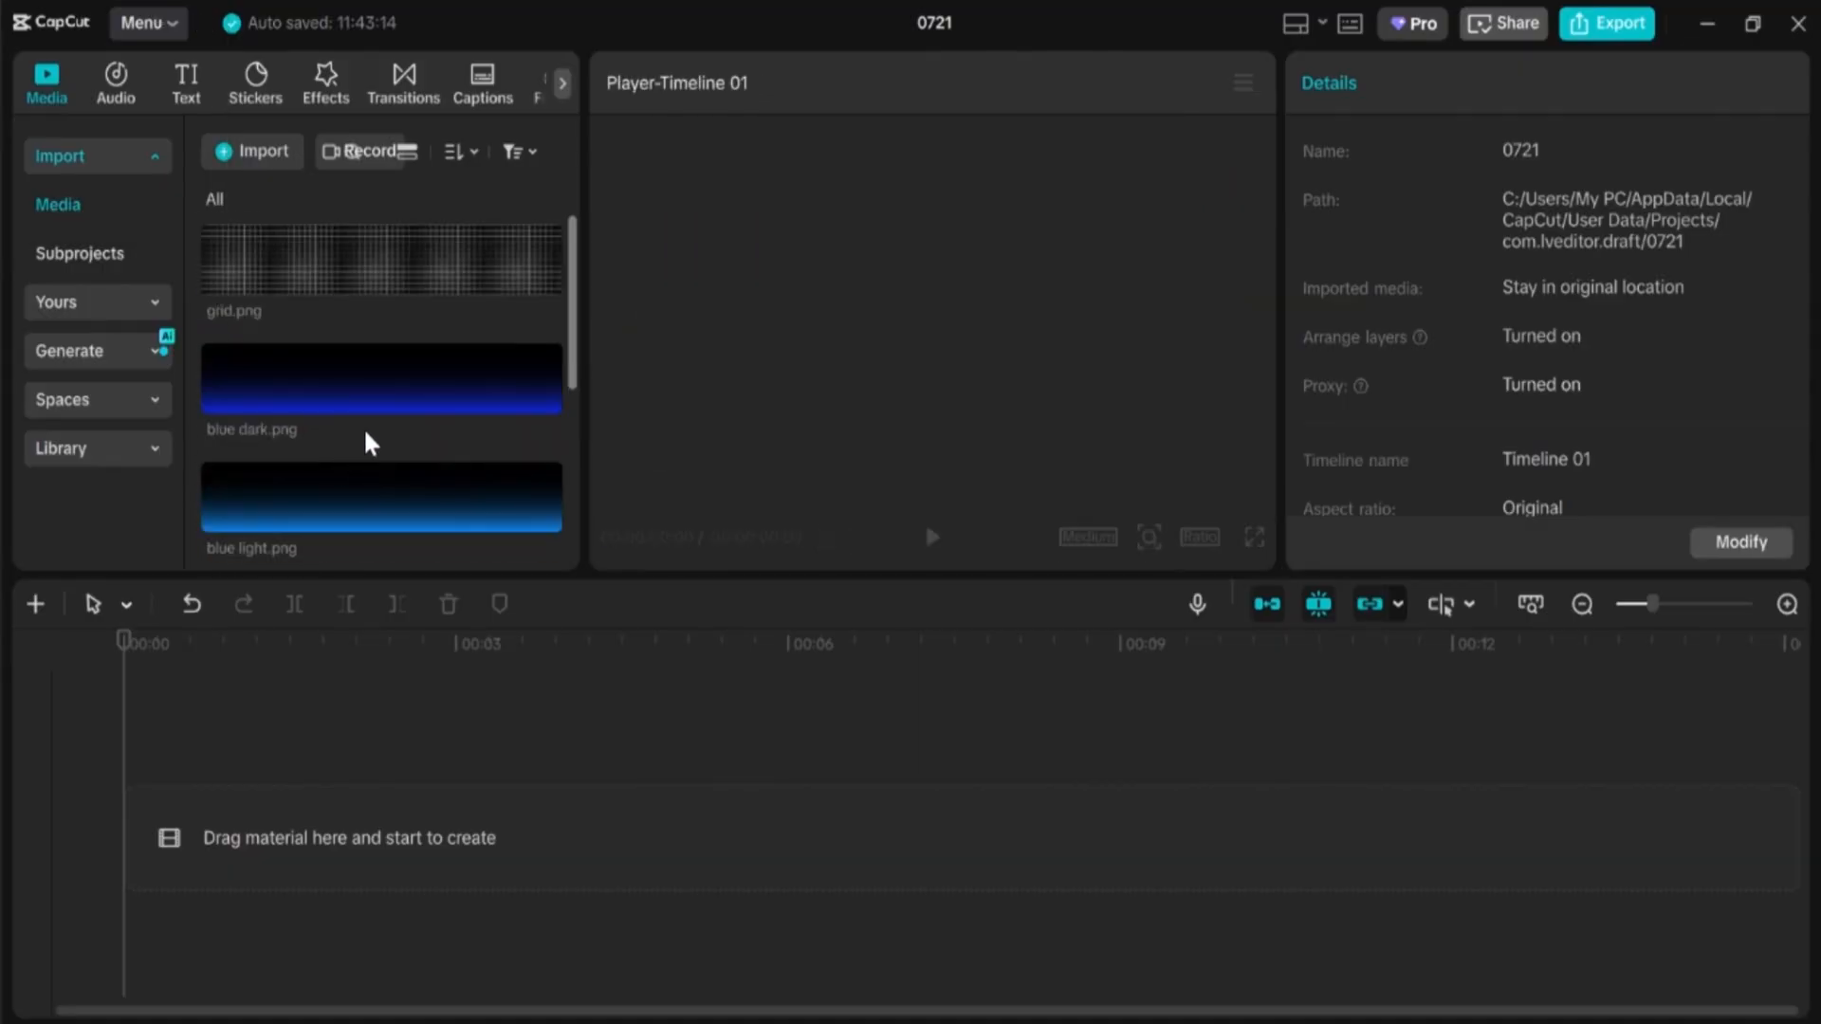
drag(482, 256, 275, 796)
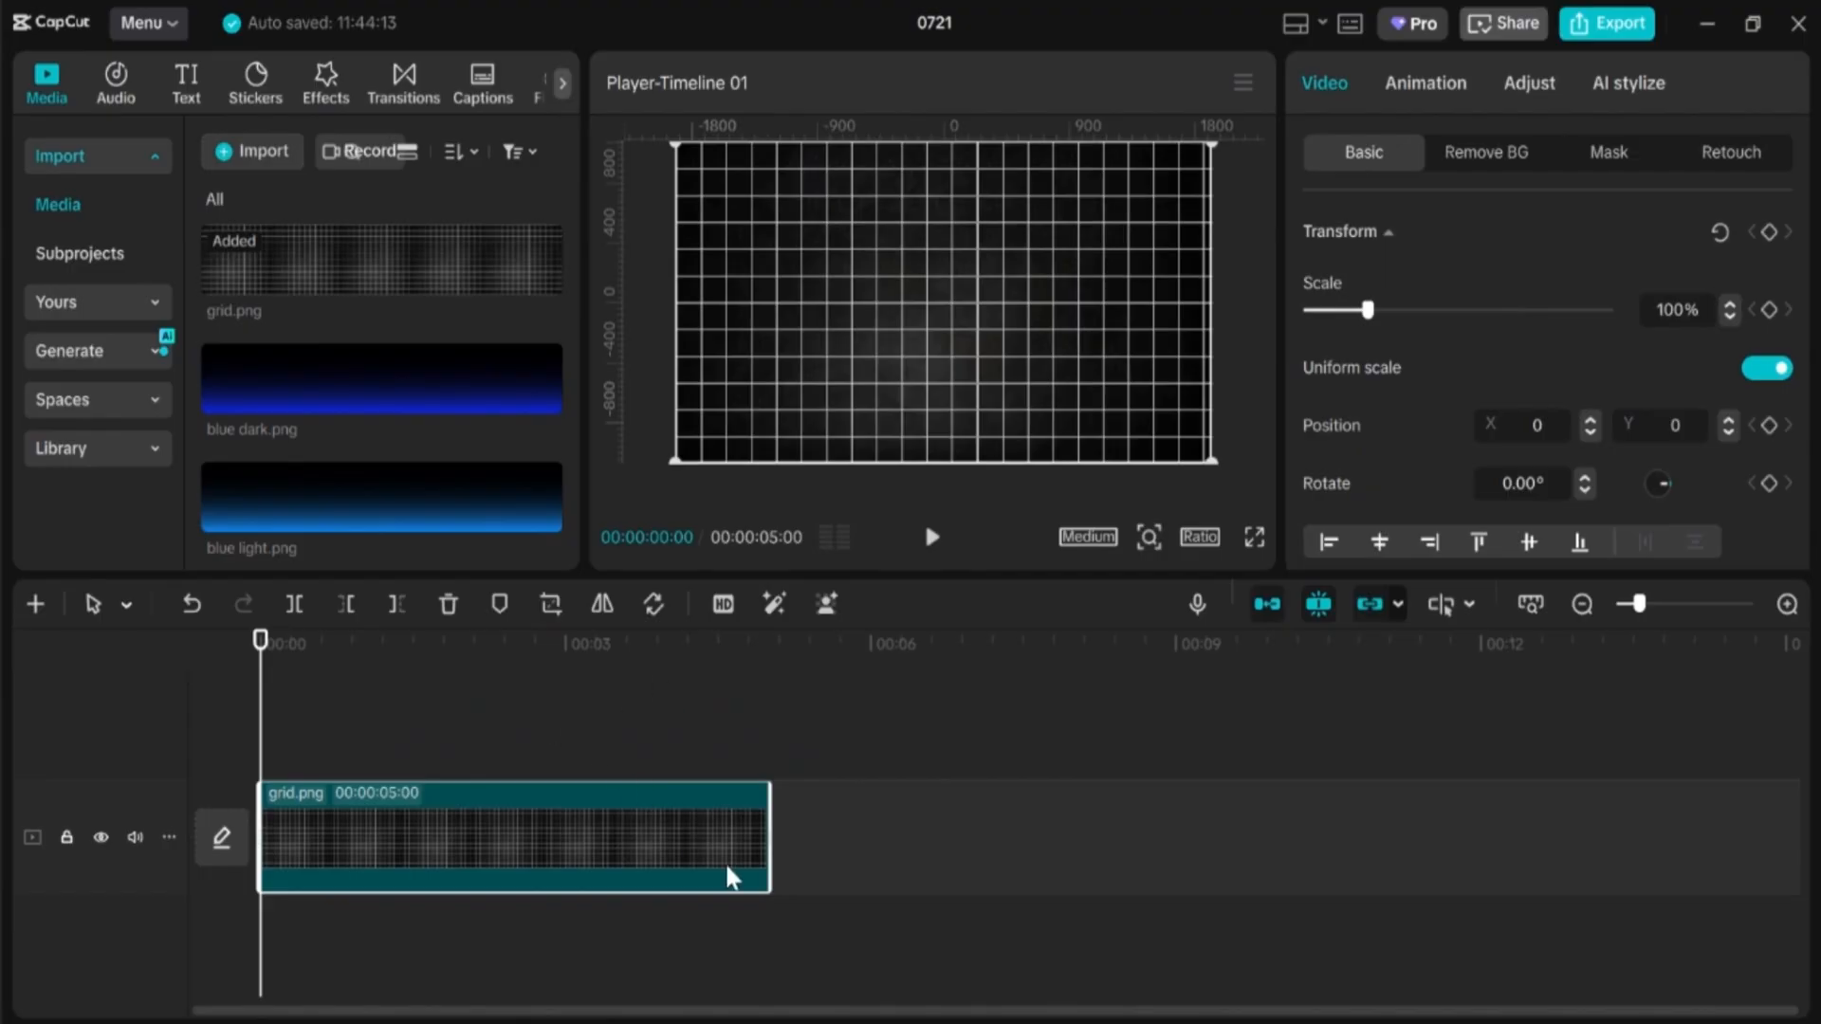
Step: Extend the grid clip to 00:00:12:09 and lower its opacity to 18%
drag(773, 807, 1512, 789)
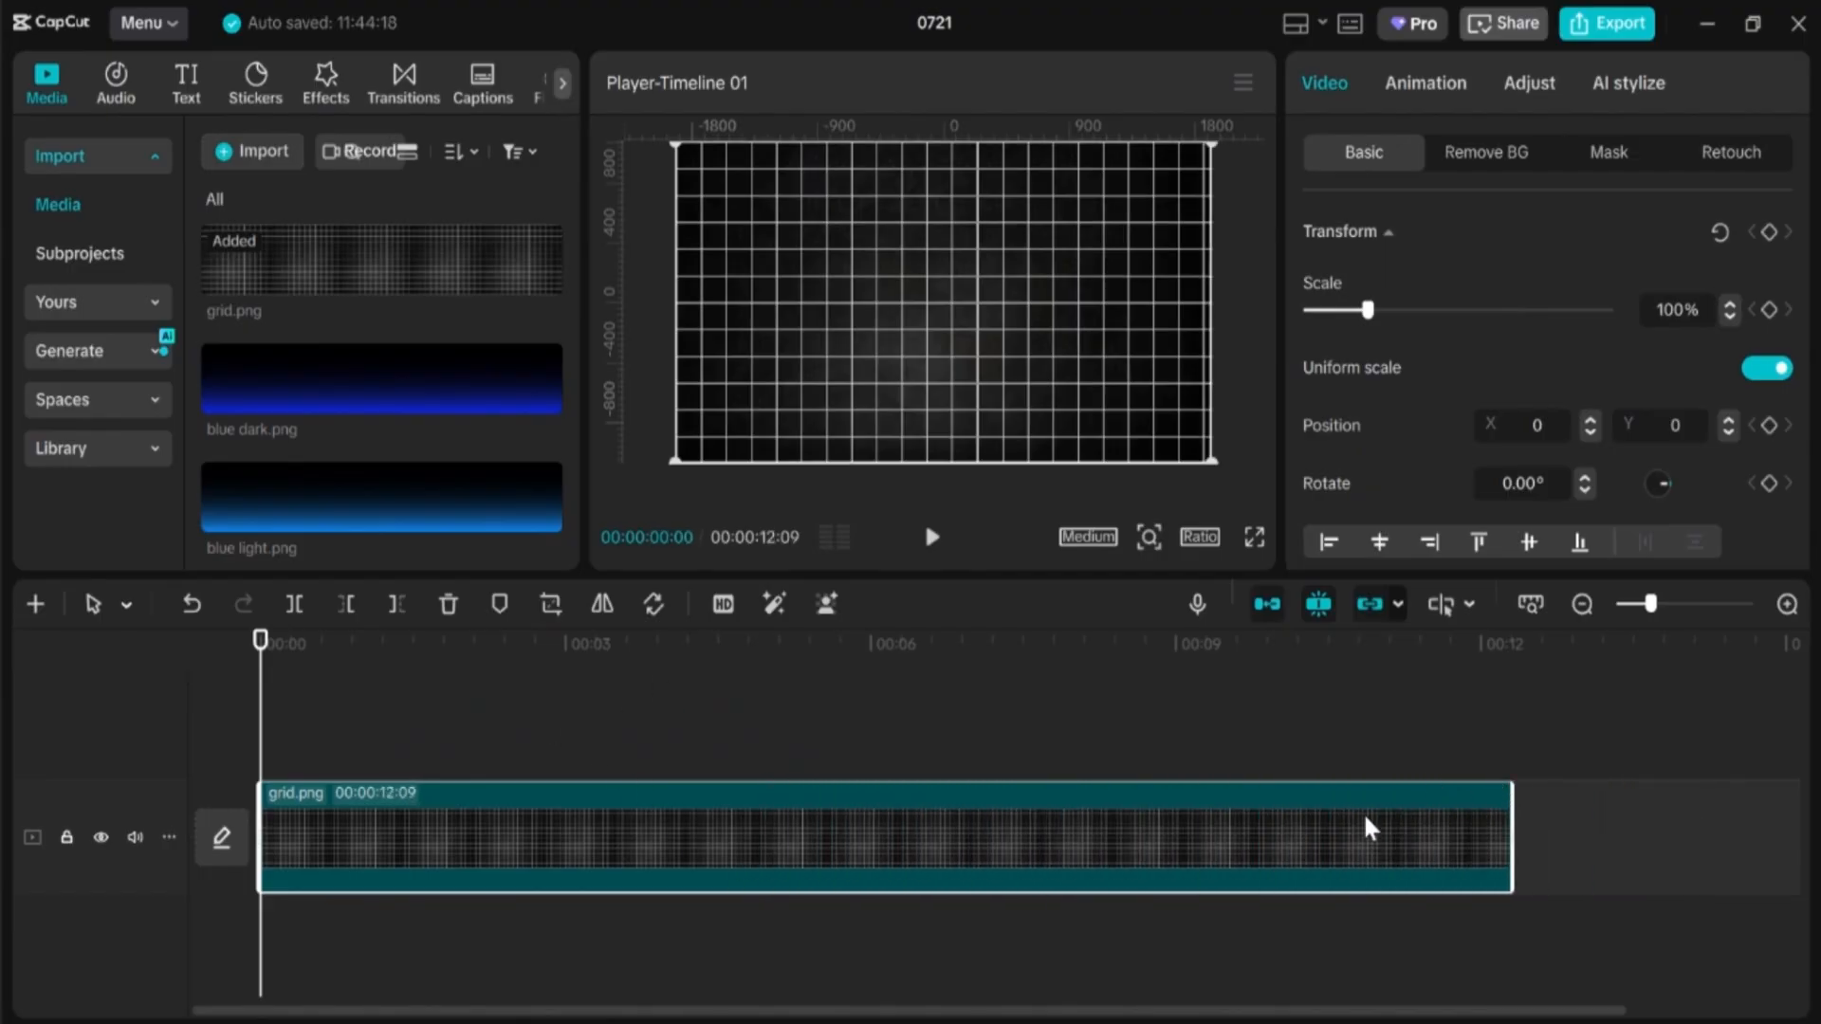
scroll(1345, 521, down, 5)
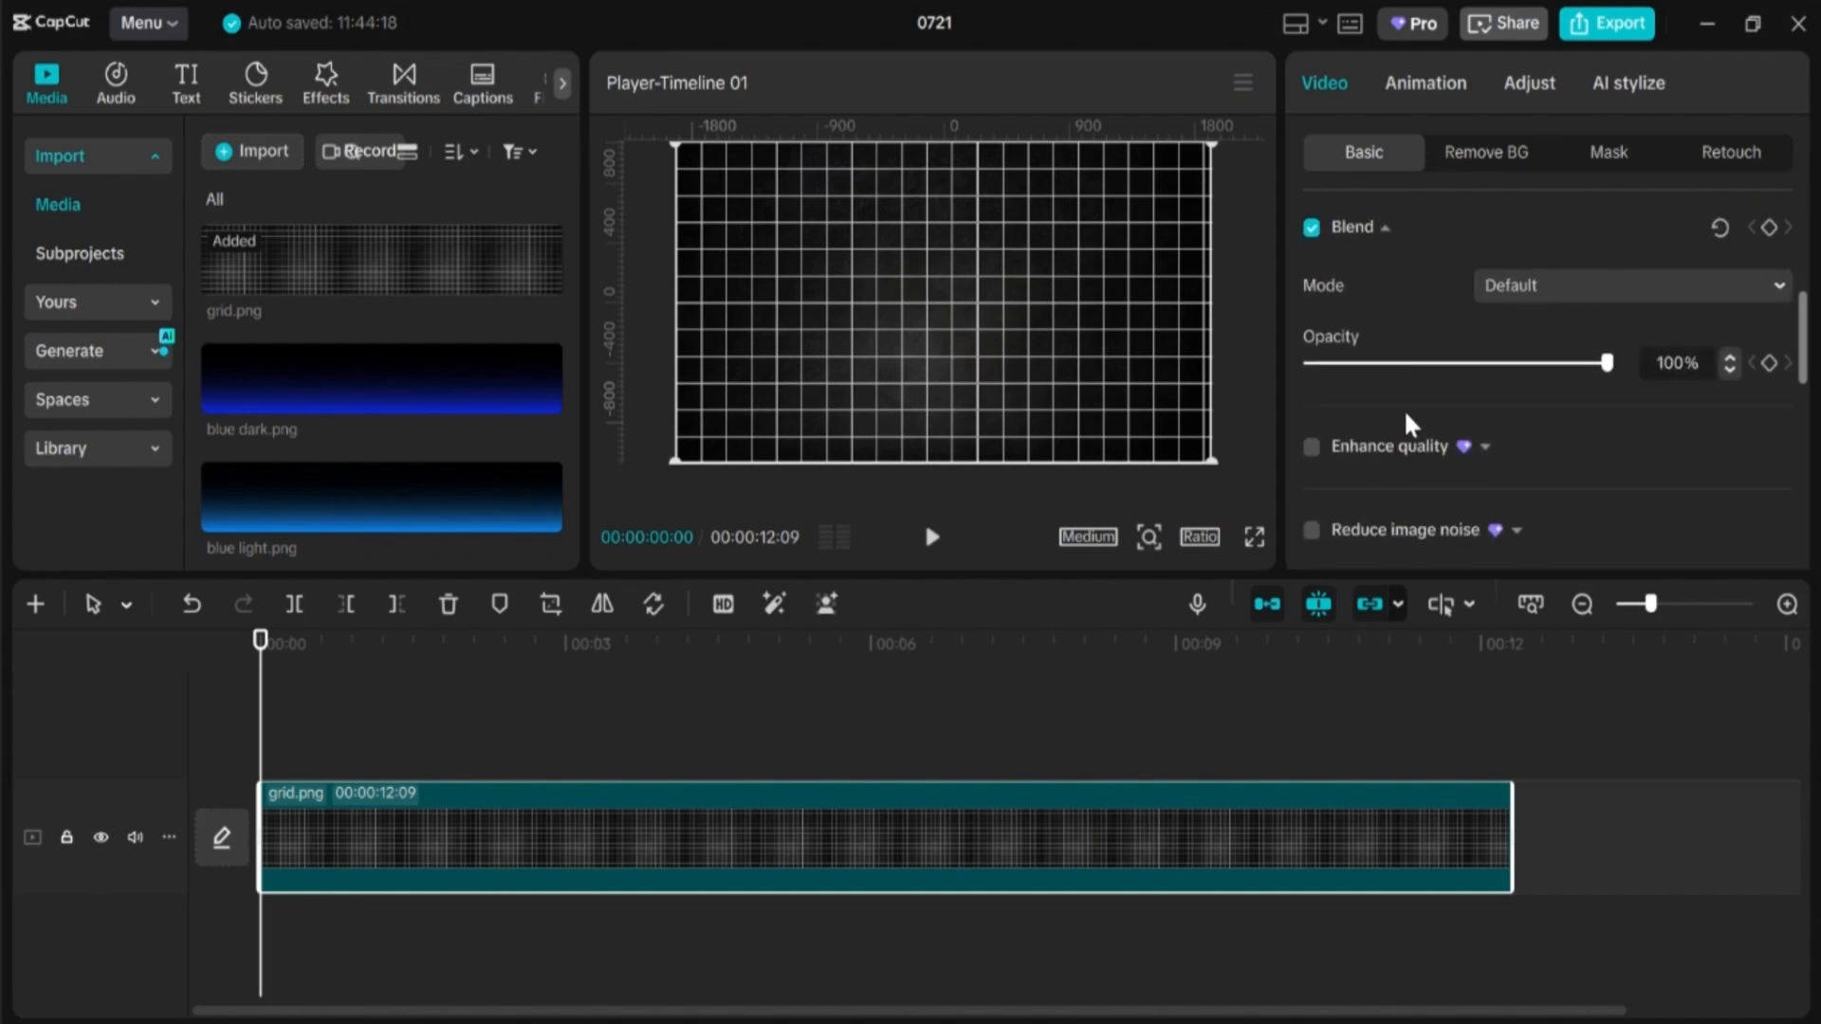
click(1393, 364)
drag(1375, 368, 1364, 368)
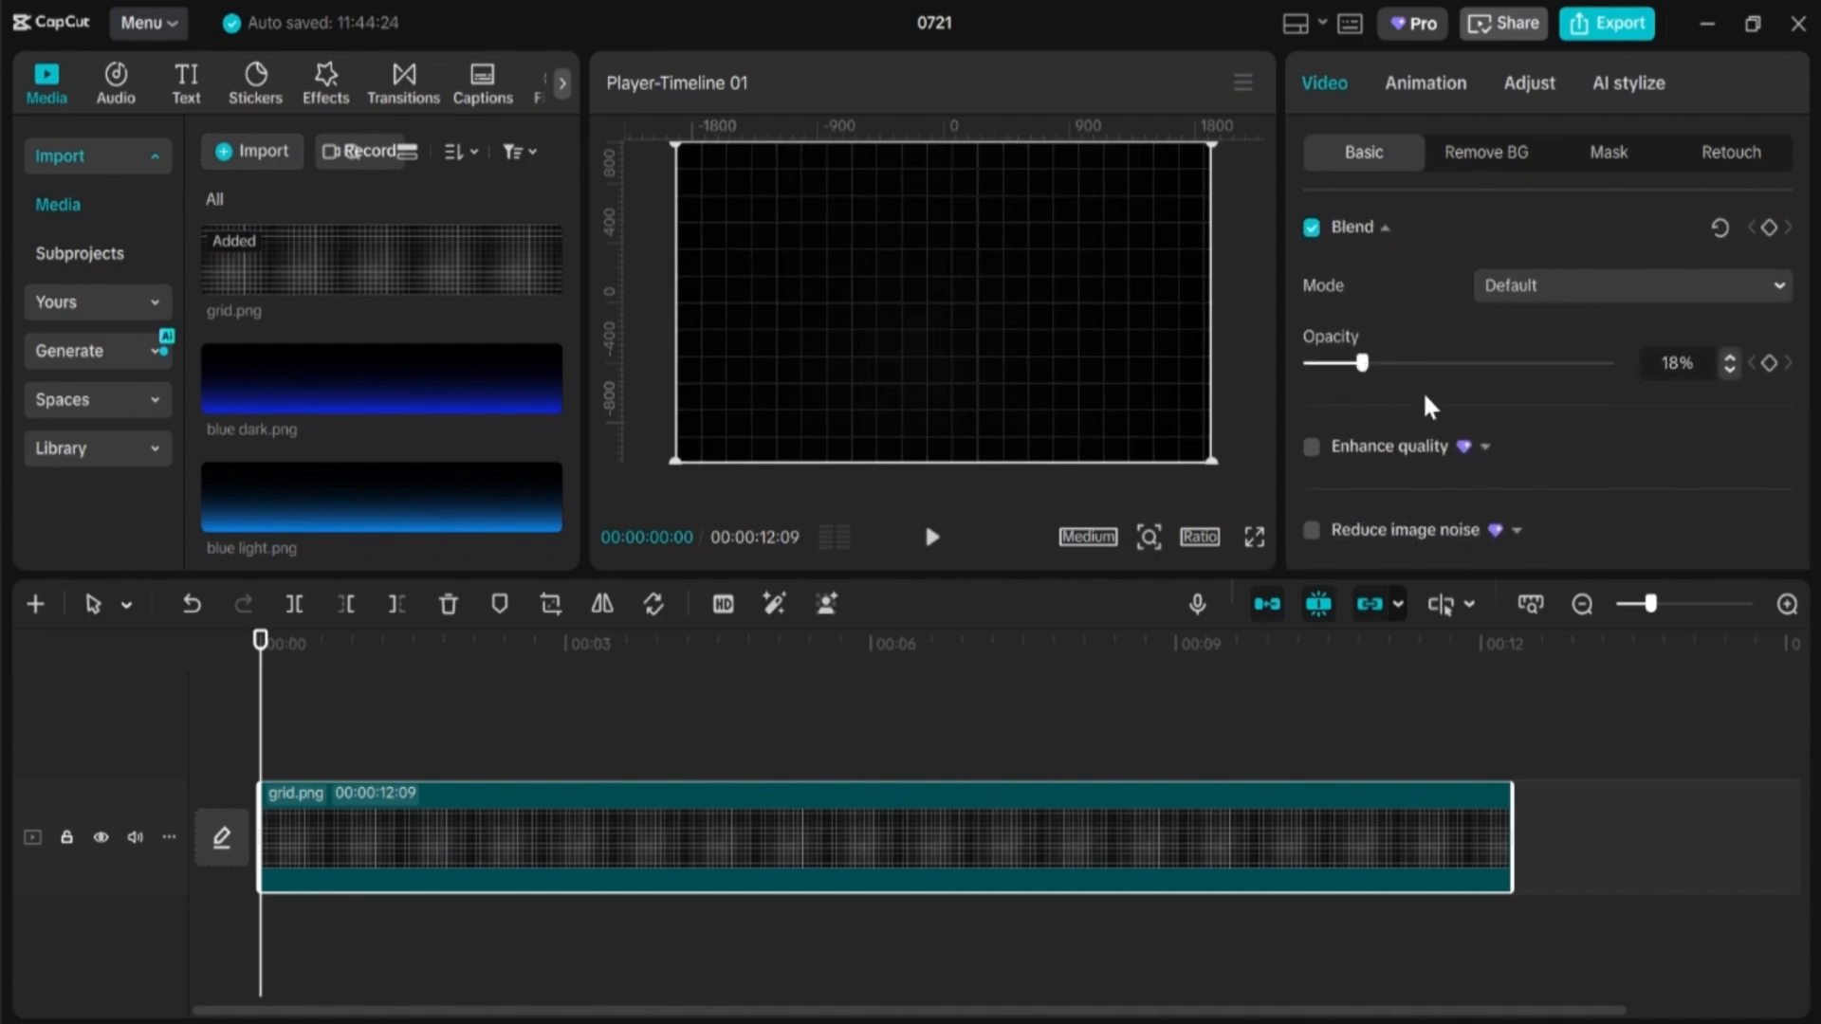
scroll(412, 441, down, 5)
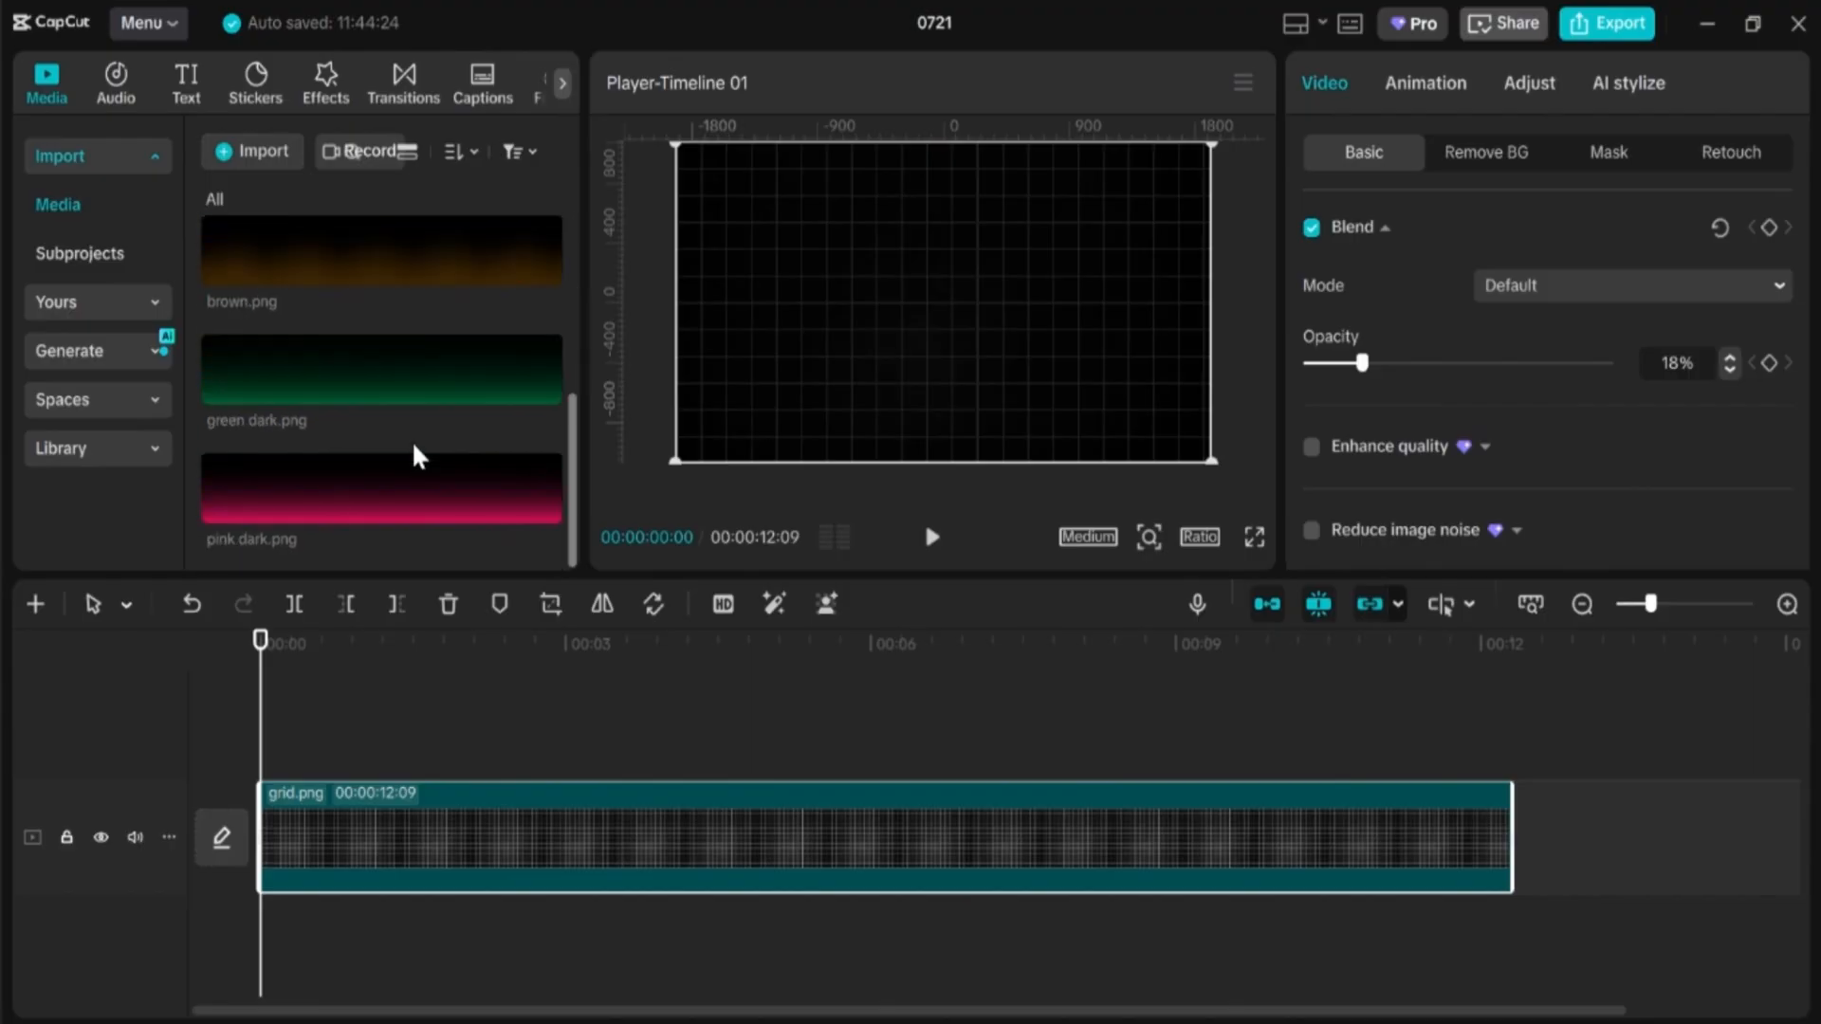
Step: Add green dark.png on a track above the grid, extend it to 12:09, and set opacity to 28%
click(479, 393)
drag(474, 394, 275, 754)
drag(776, 792, 1512, 759)
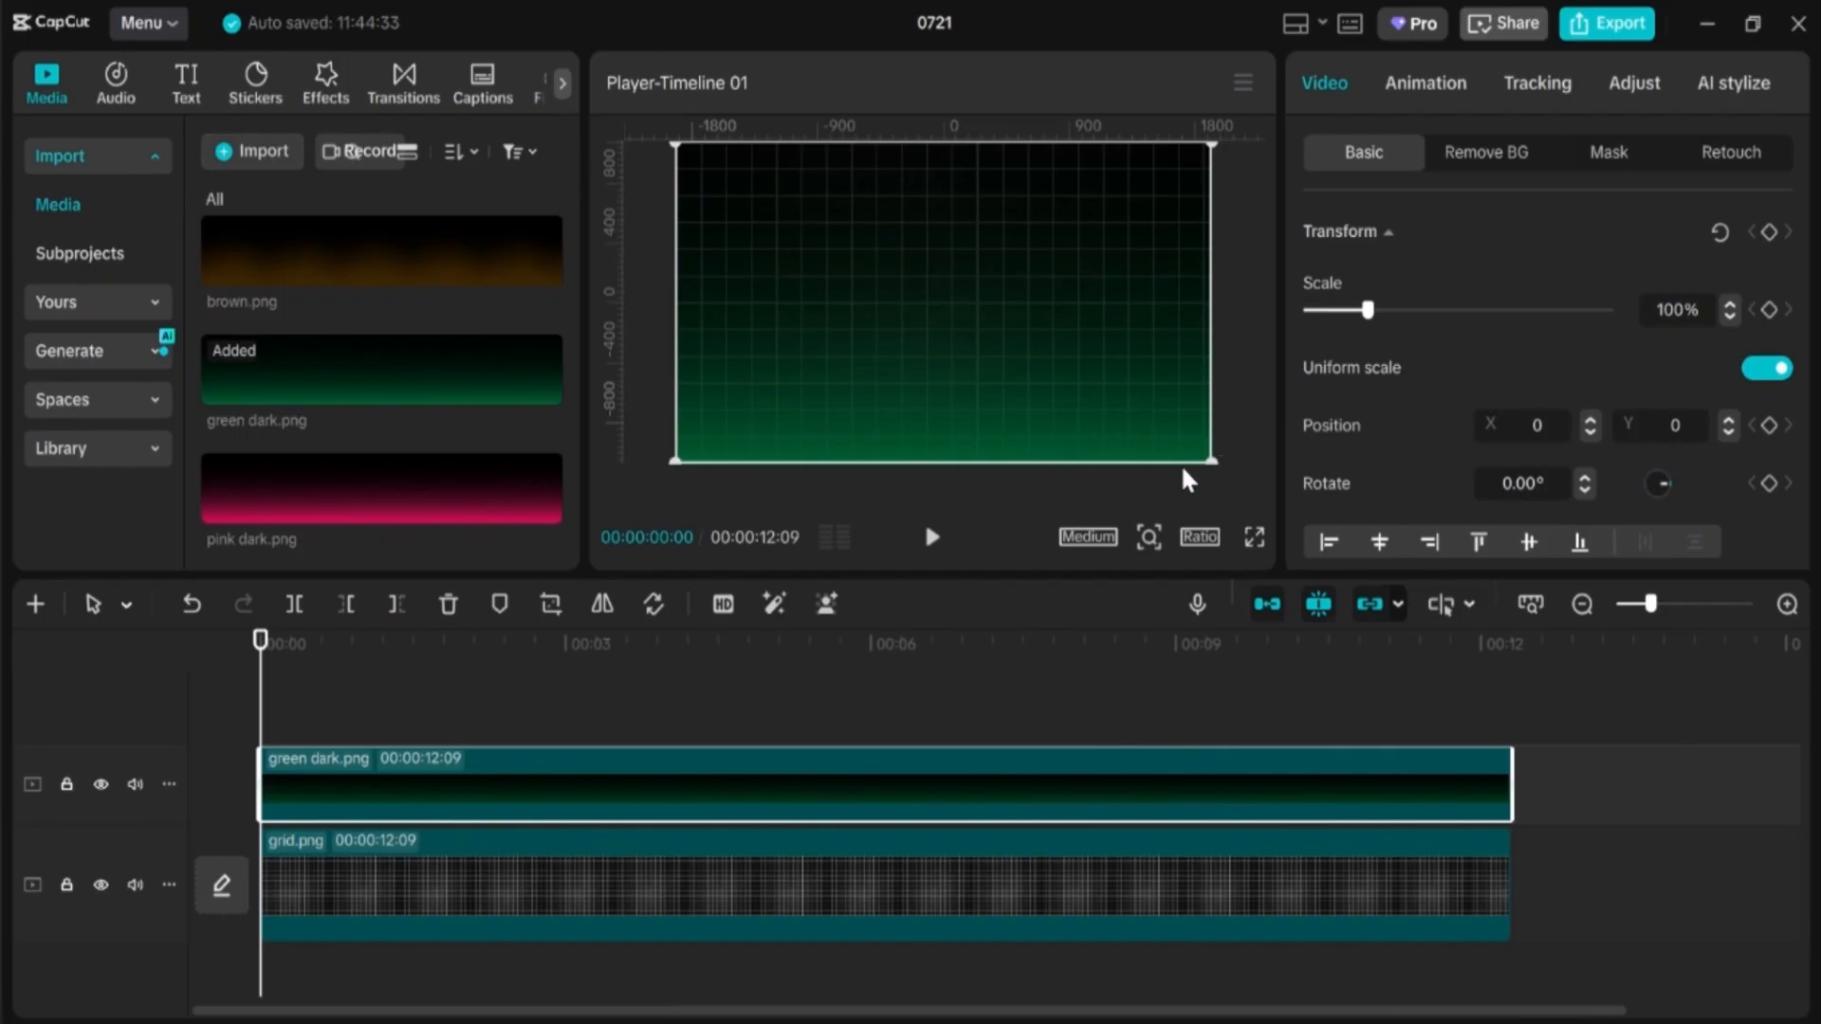
scroll(1371, 408, down, 5)
drag(1431, 381, 1390, 384)
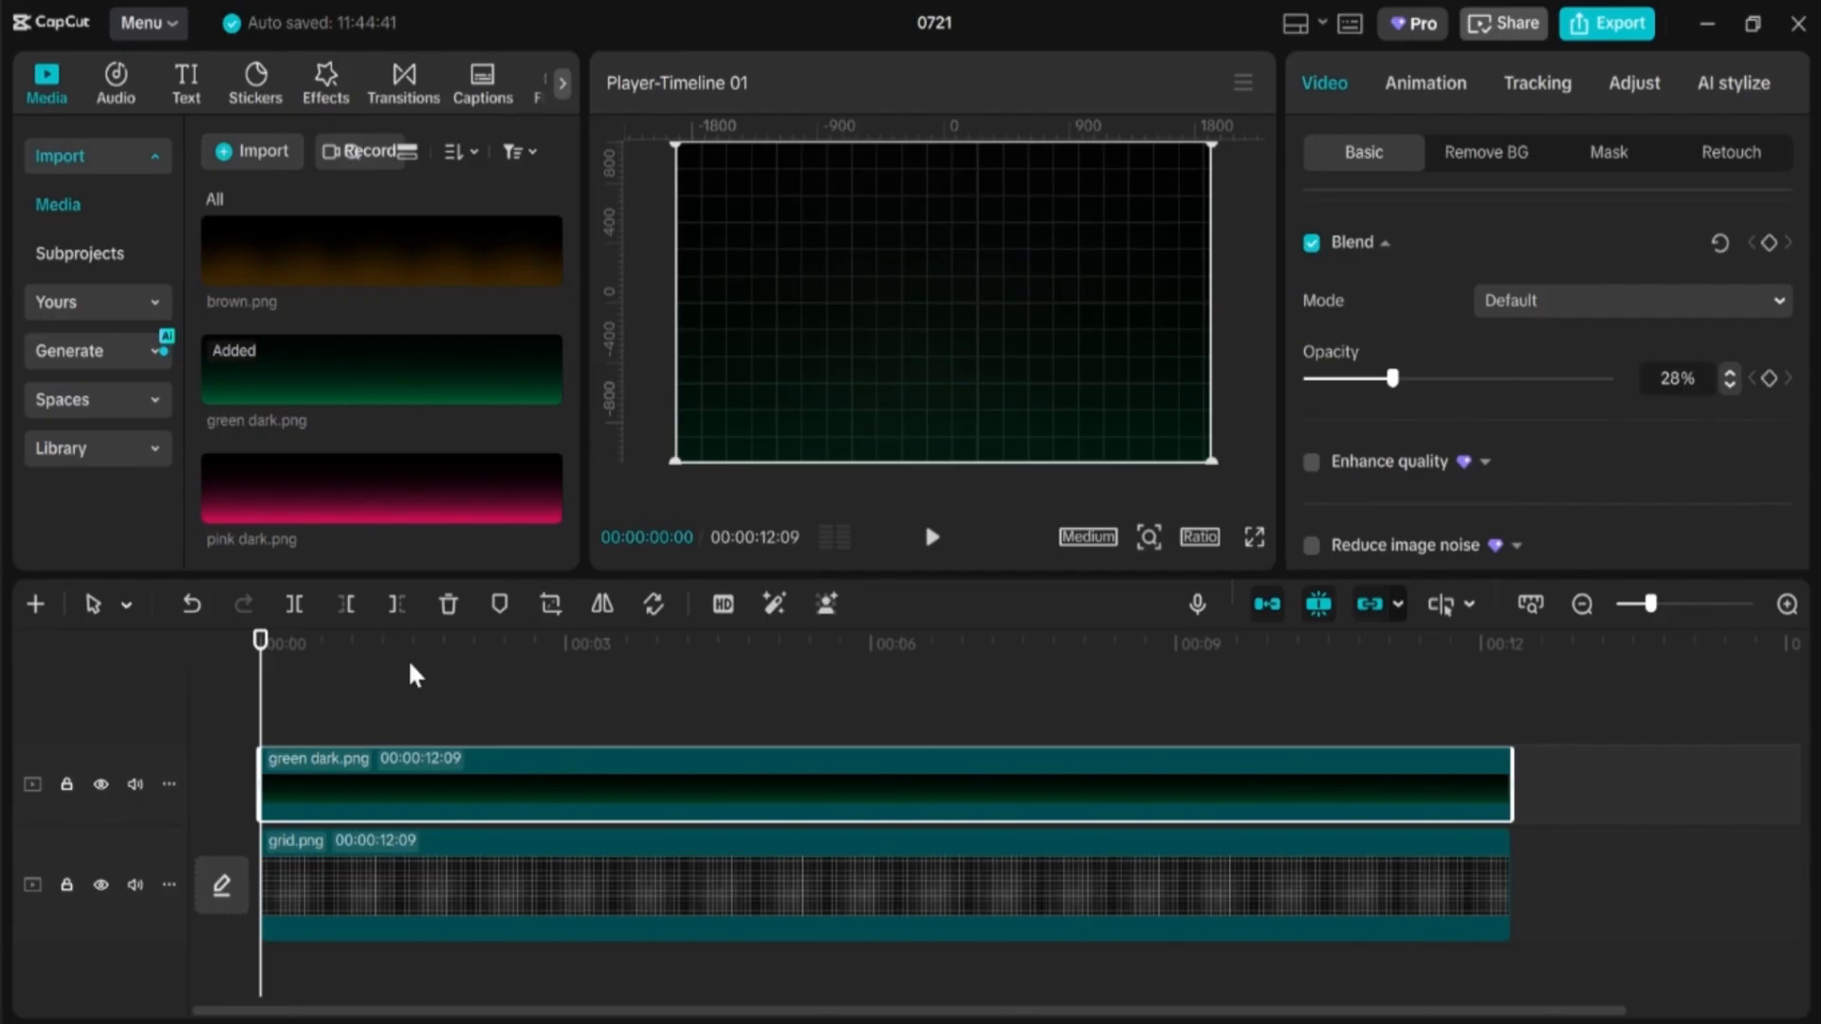
click(265, 86)
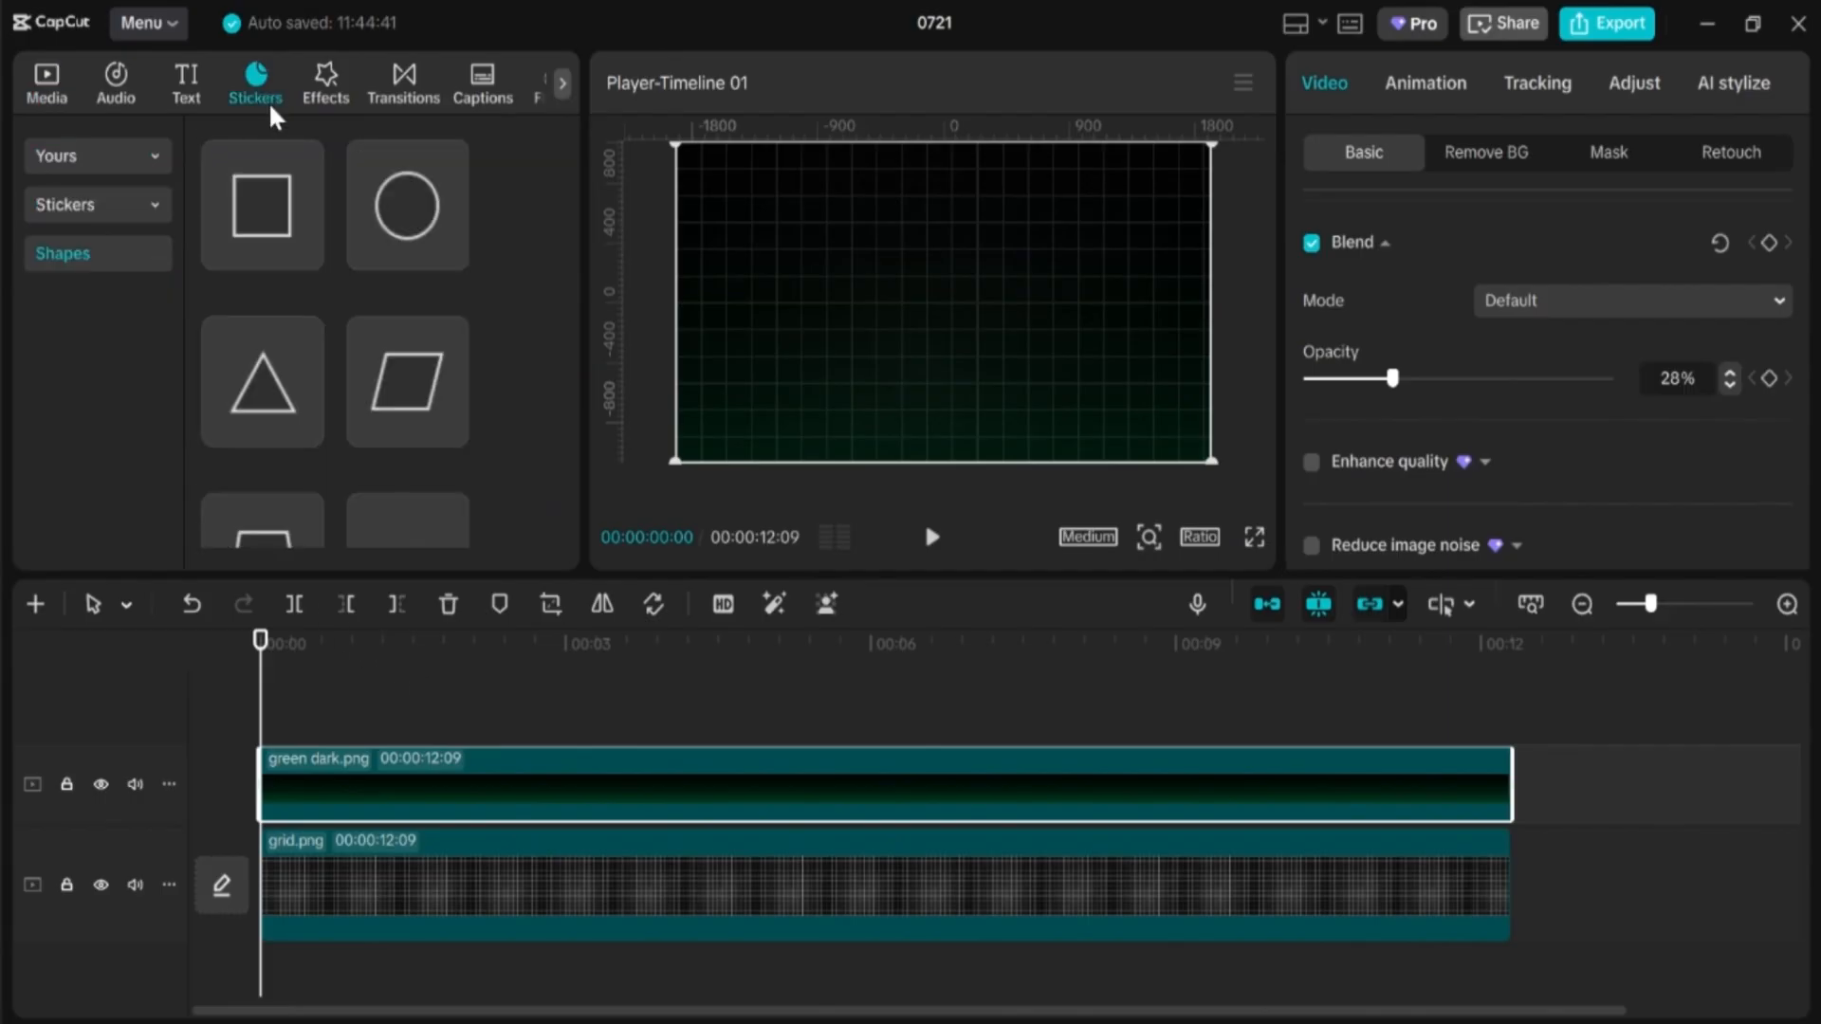
Step: Add a square shape, stretch it to 12:09, enlarge it over the frame and round its corners
drag(275, 190, 296, 759)
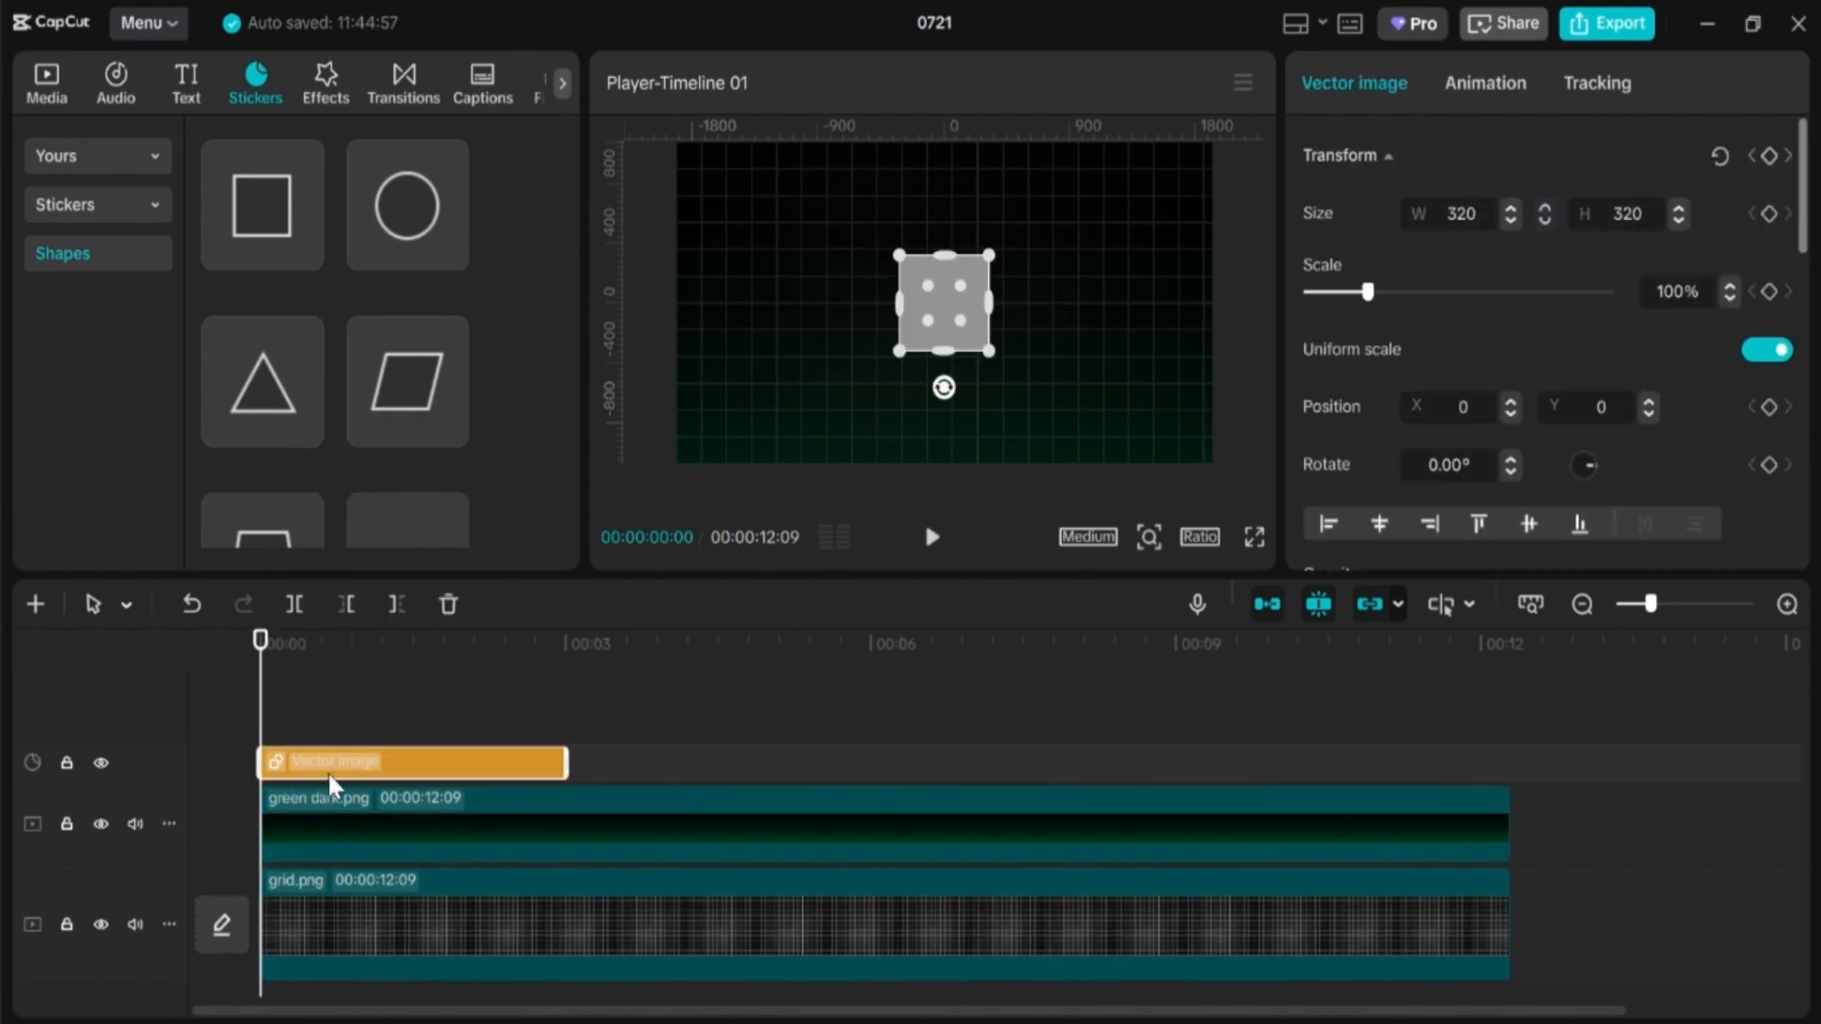
drag(555, 759, 1501, 741)
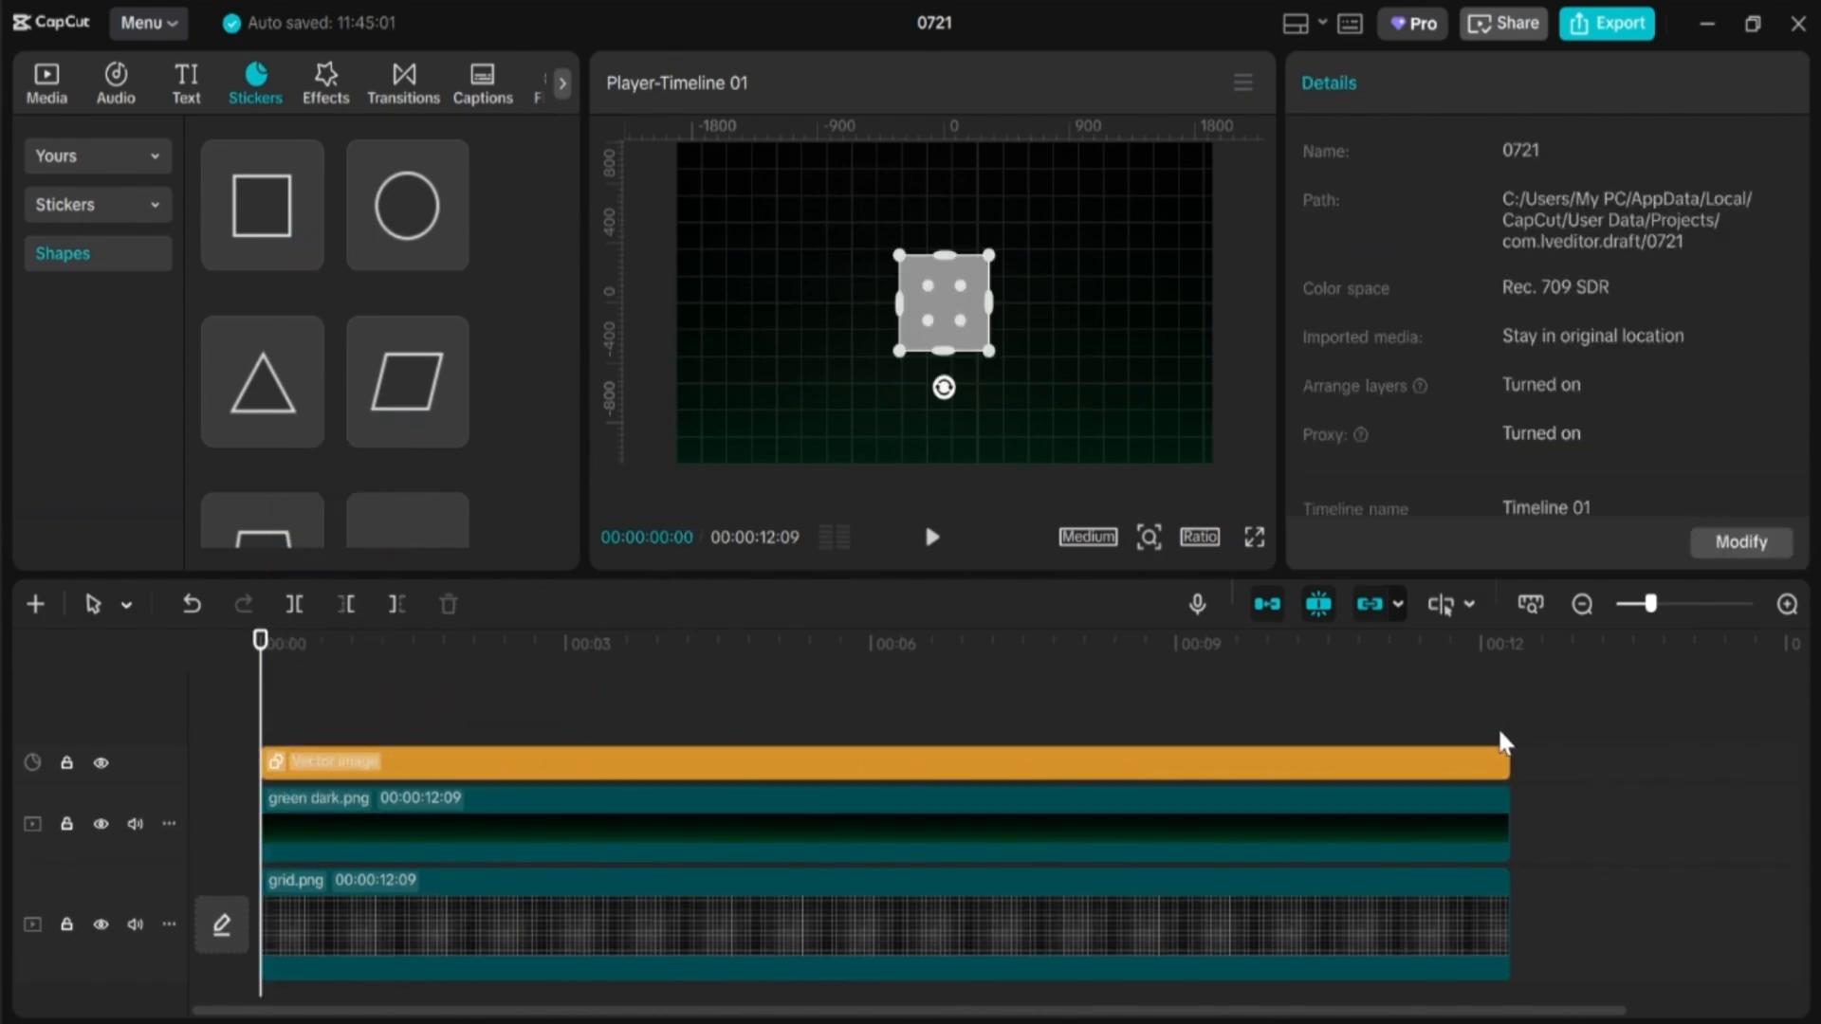
click(1117, 760)
drag(1001, 357, 1074, 409)
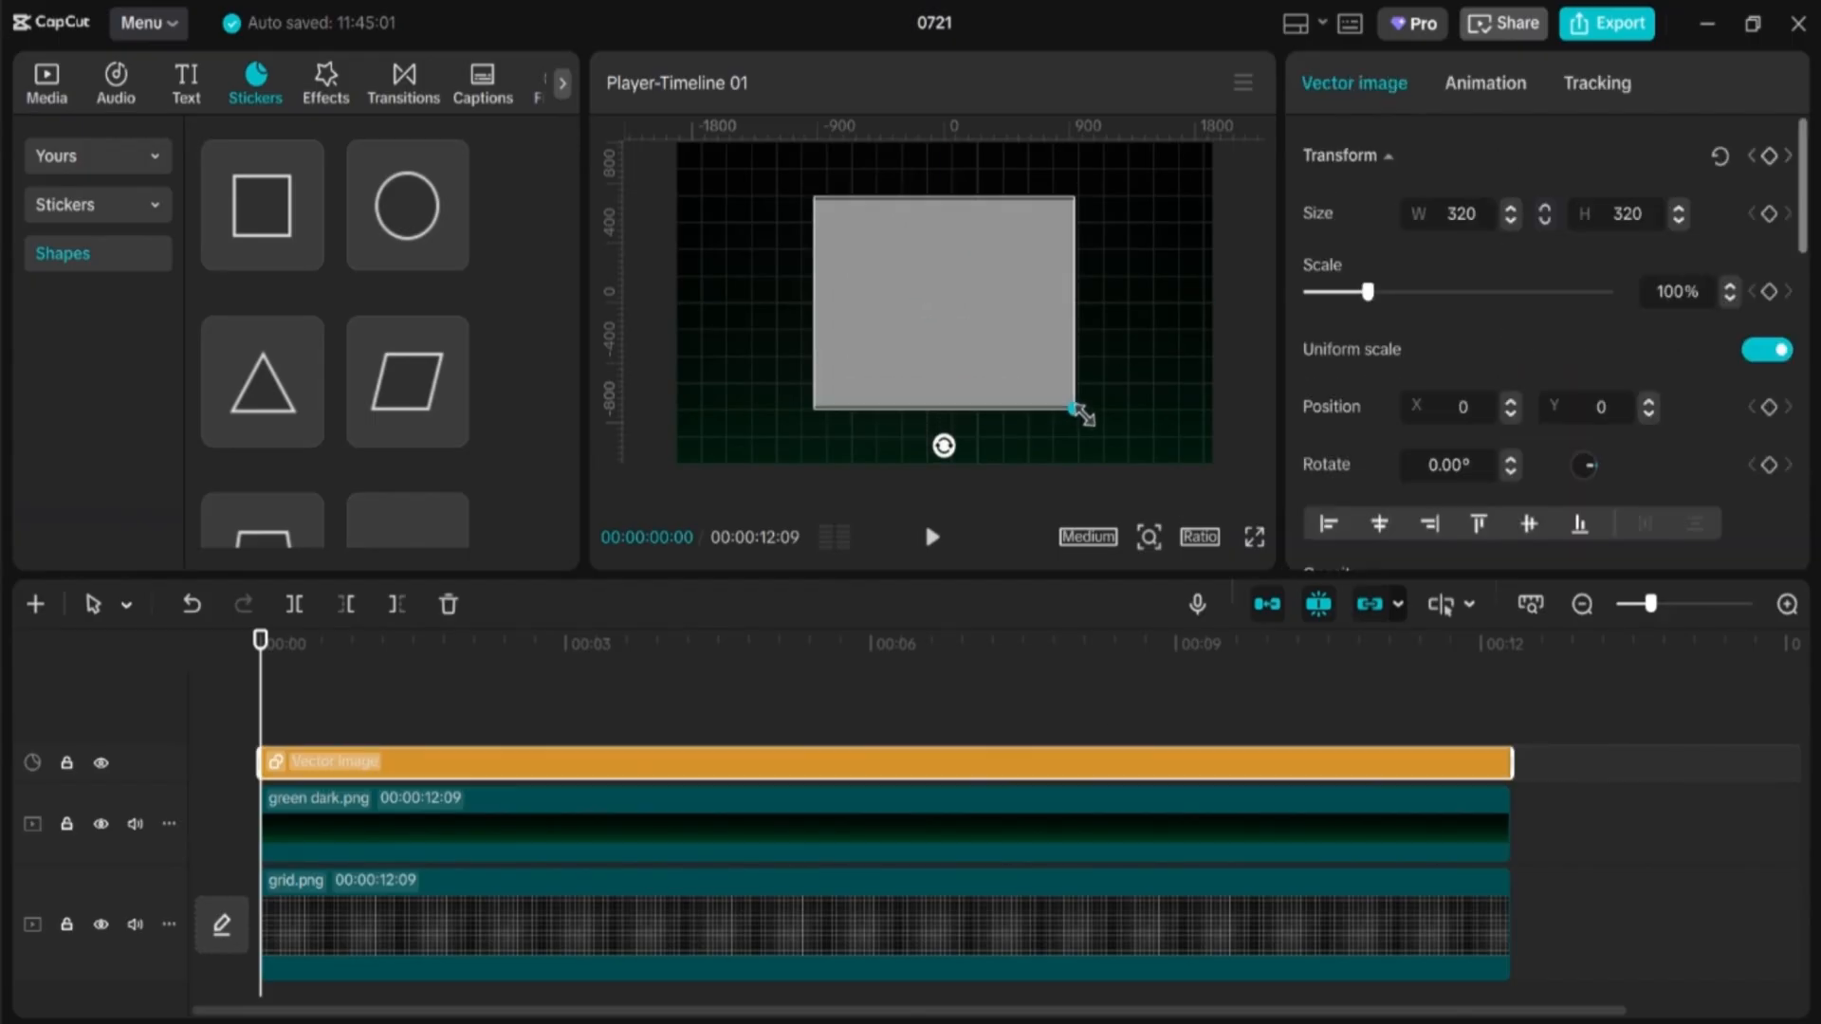
drag(845, 236, 877, 241)
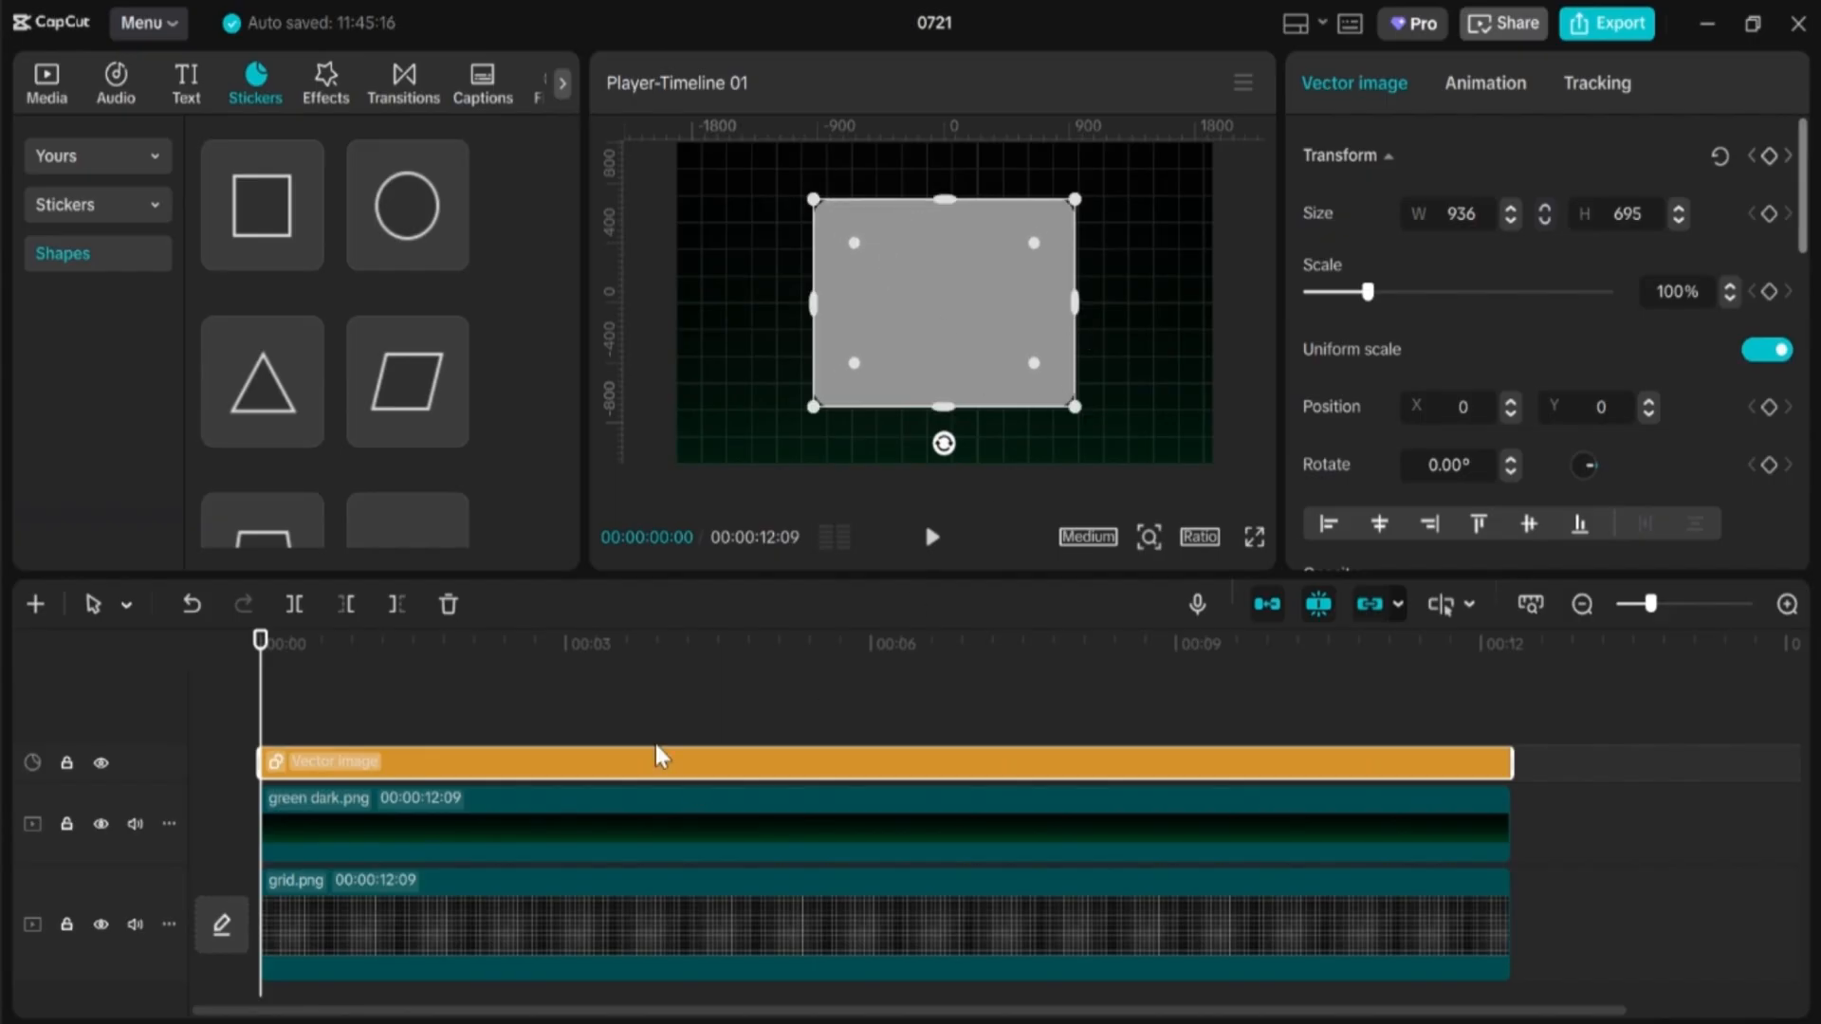
Step: Set the rectangle's fill opacity to 22% and check it along the timeline
drag(494, 694, 535, 716)
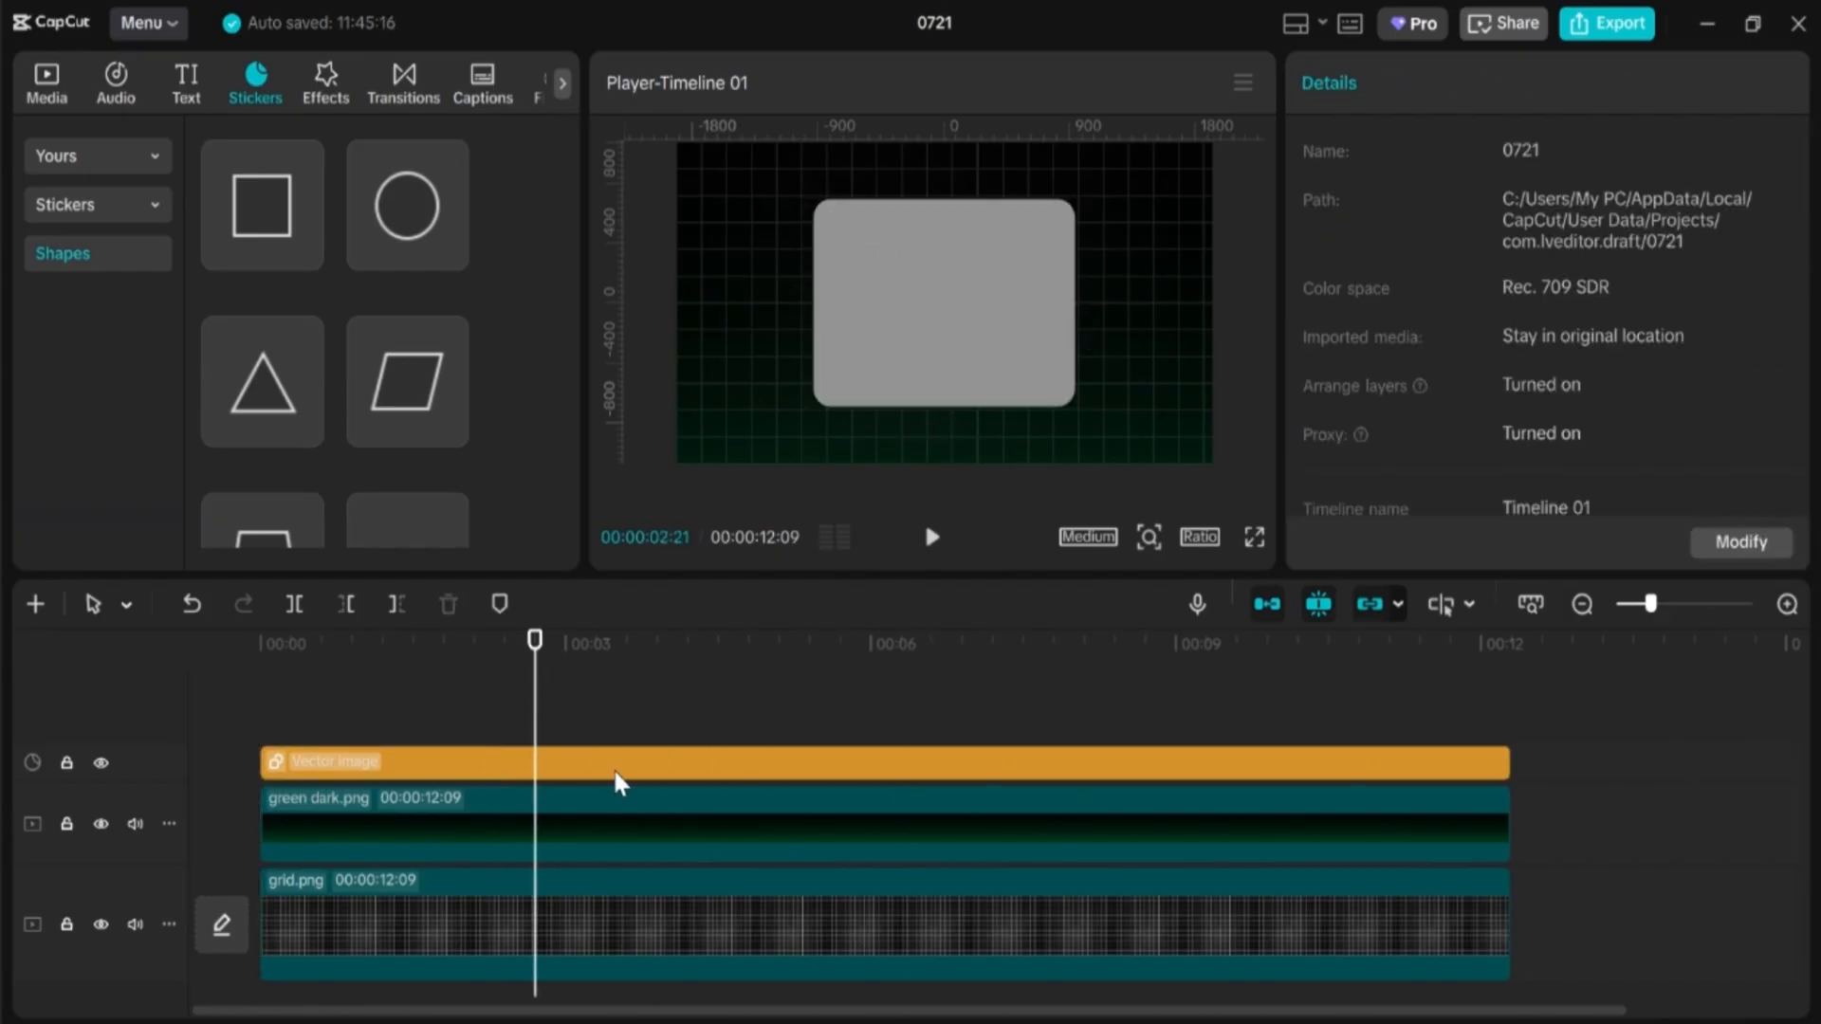
click(617, 776)
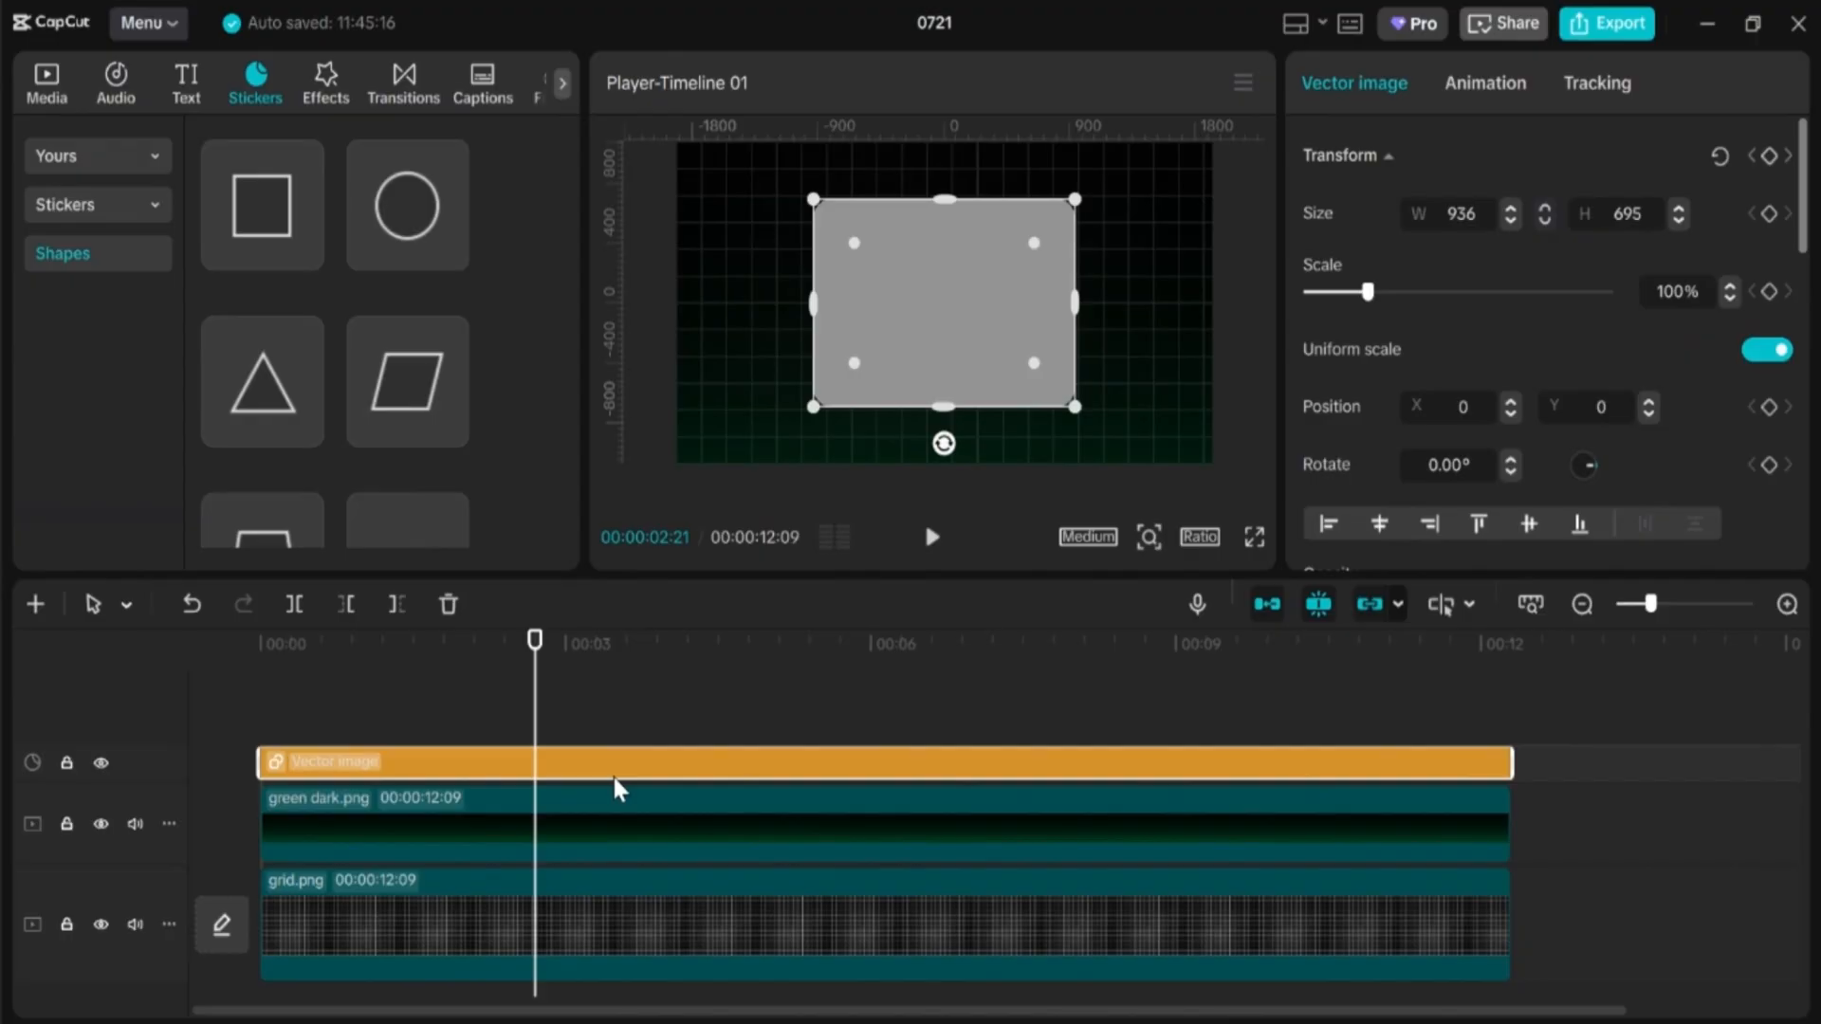
scroll(1471, 357, down, 5)
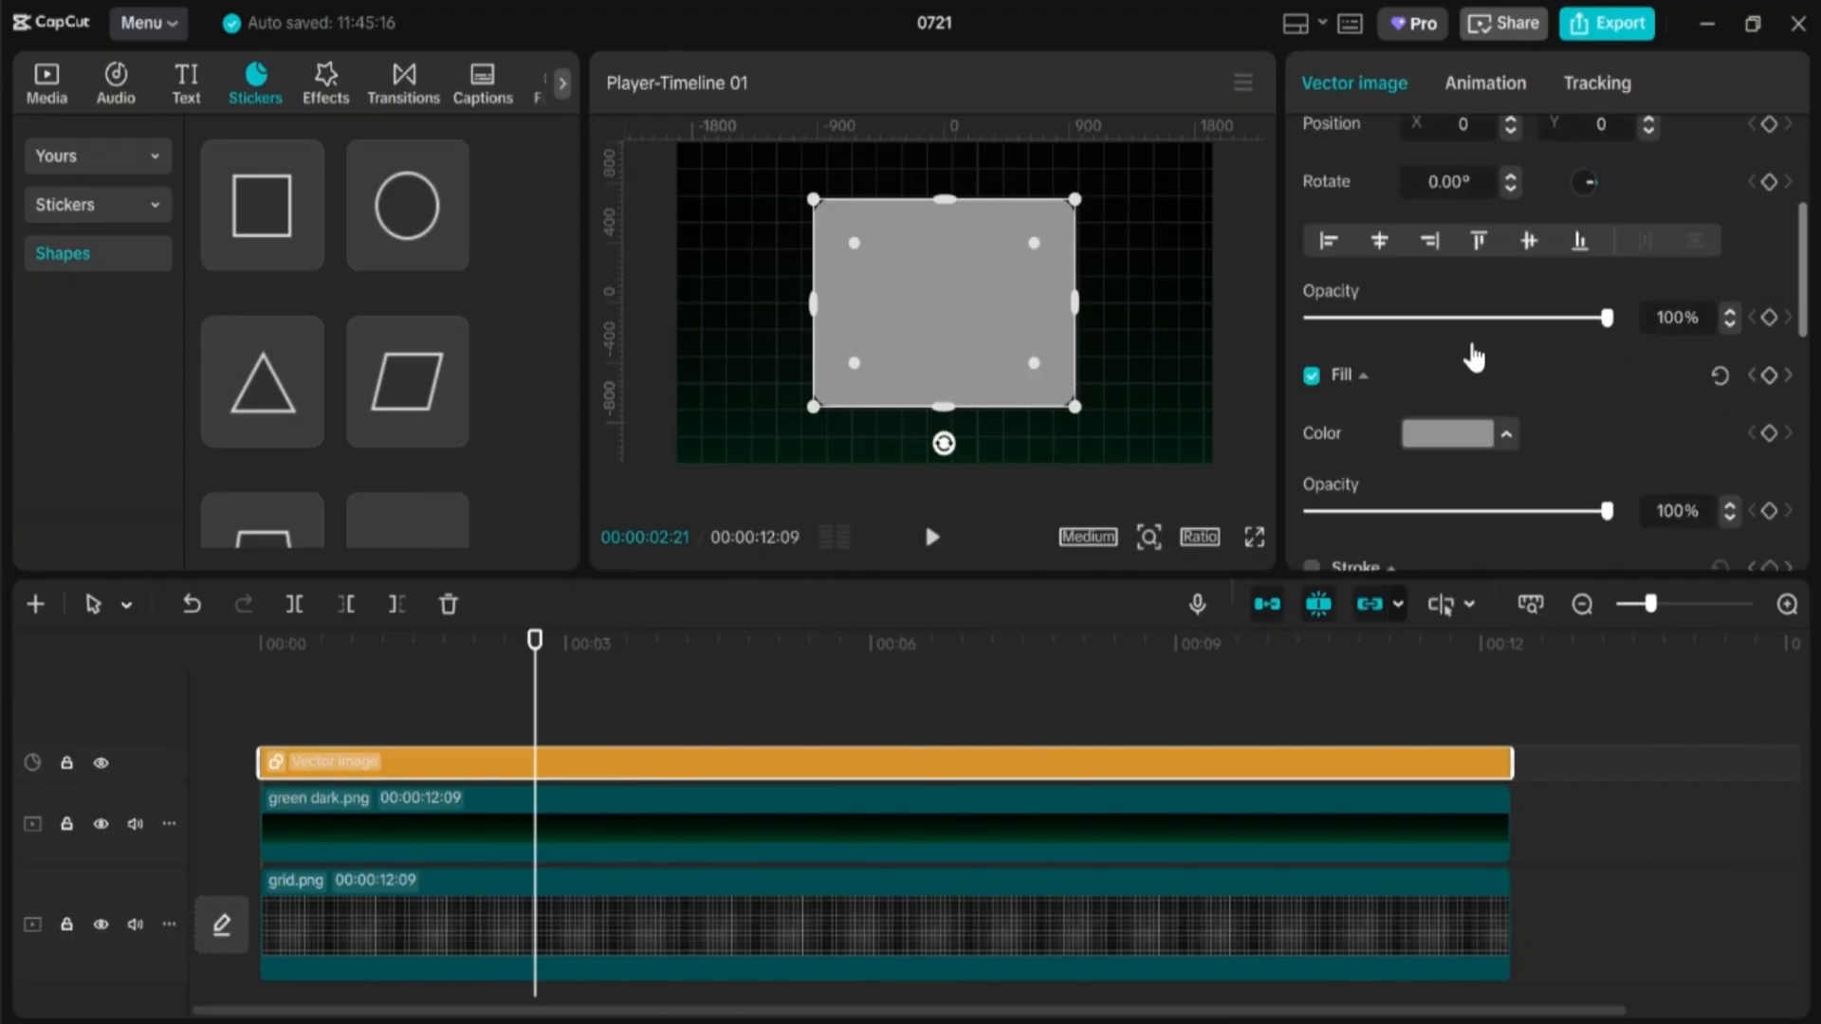
drag(1607, 368, 1382, 381)
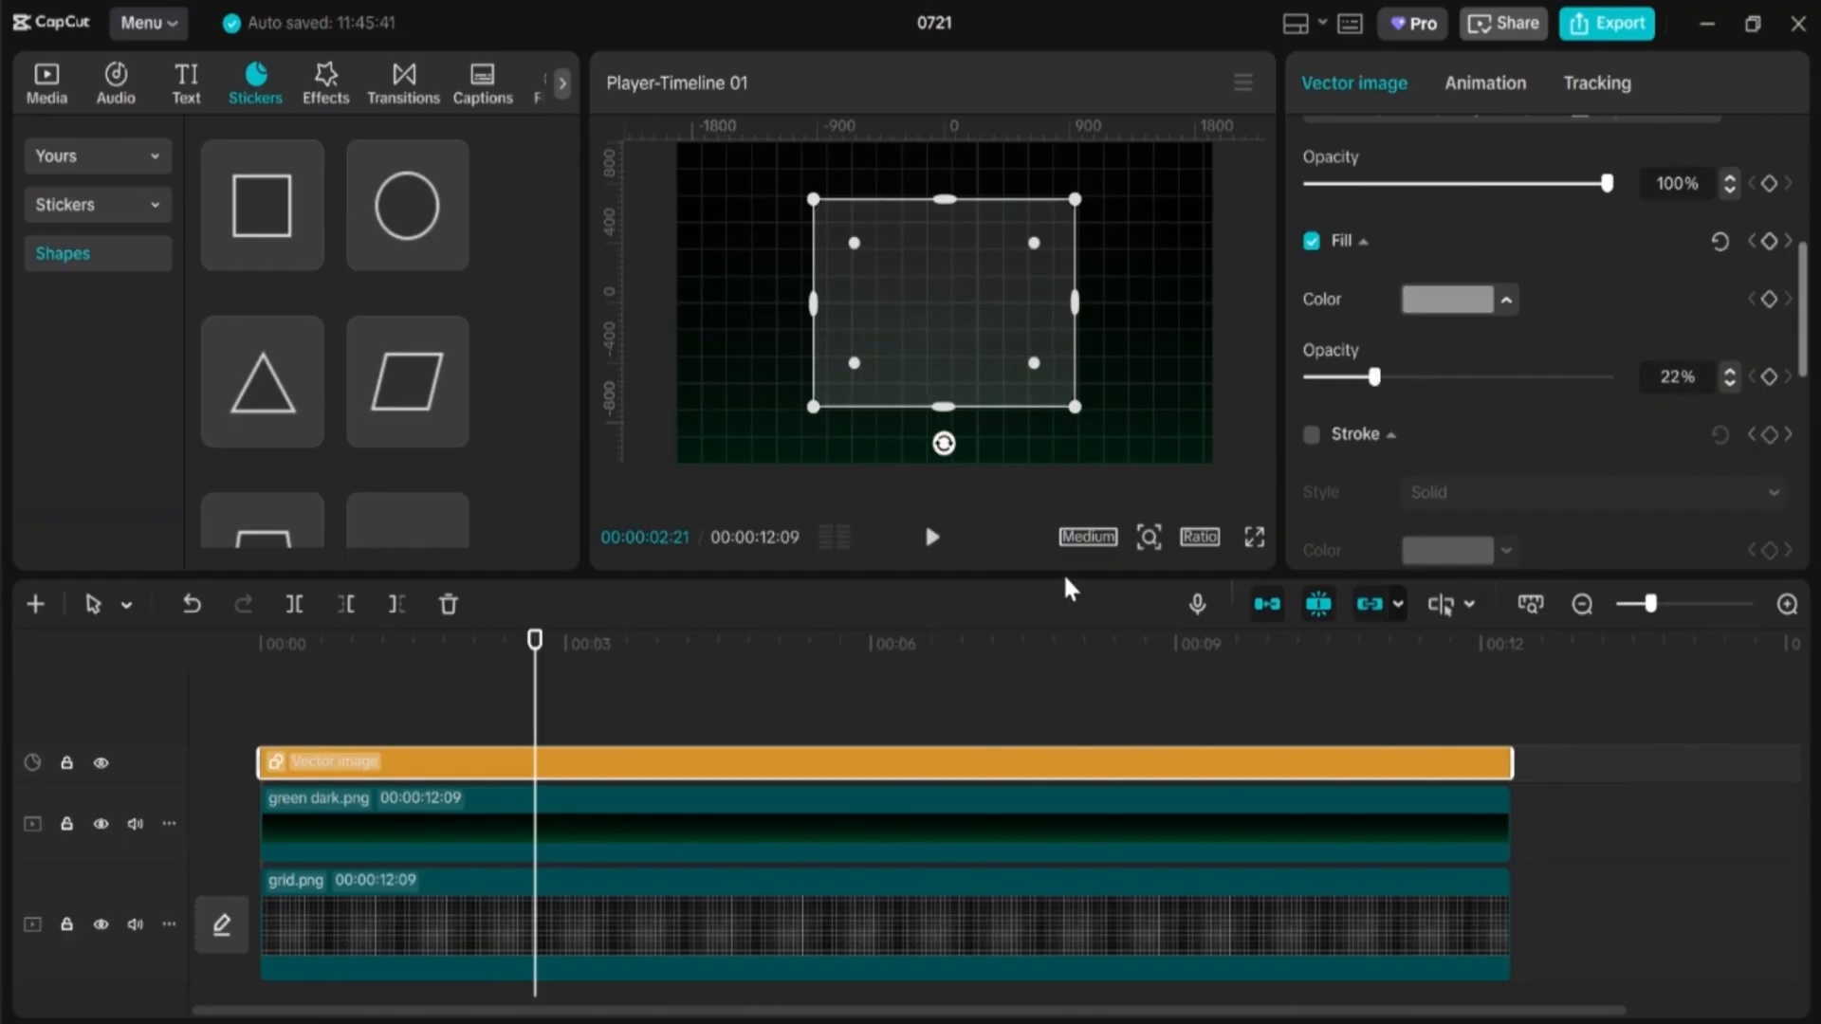
click(959, 728)
click(1016, 776)
click(592, 645)
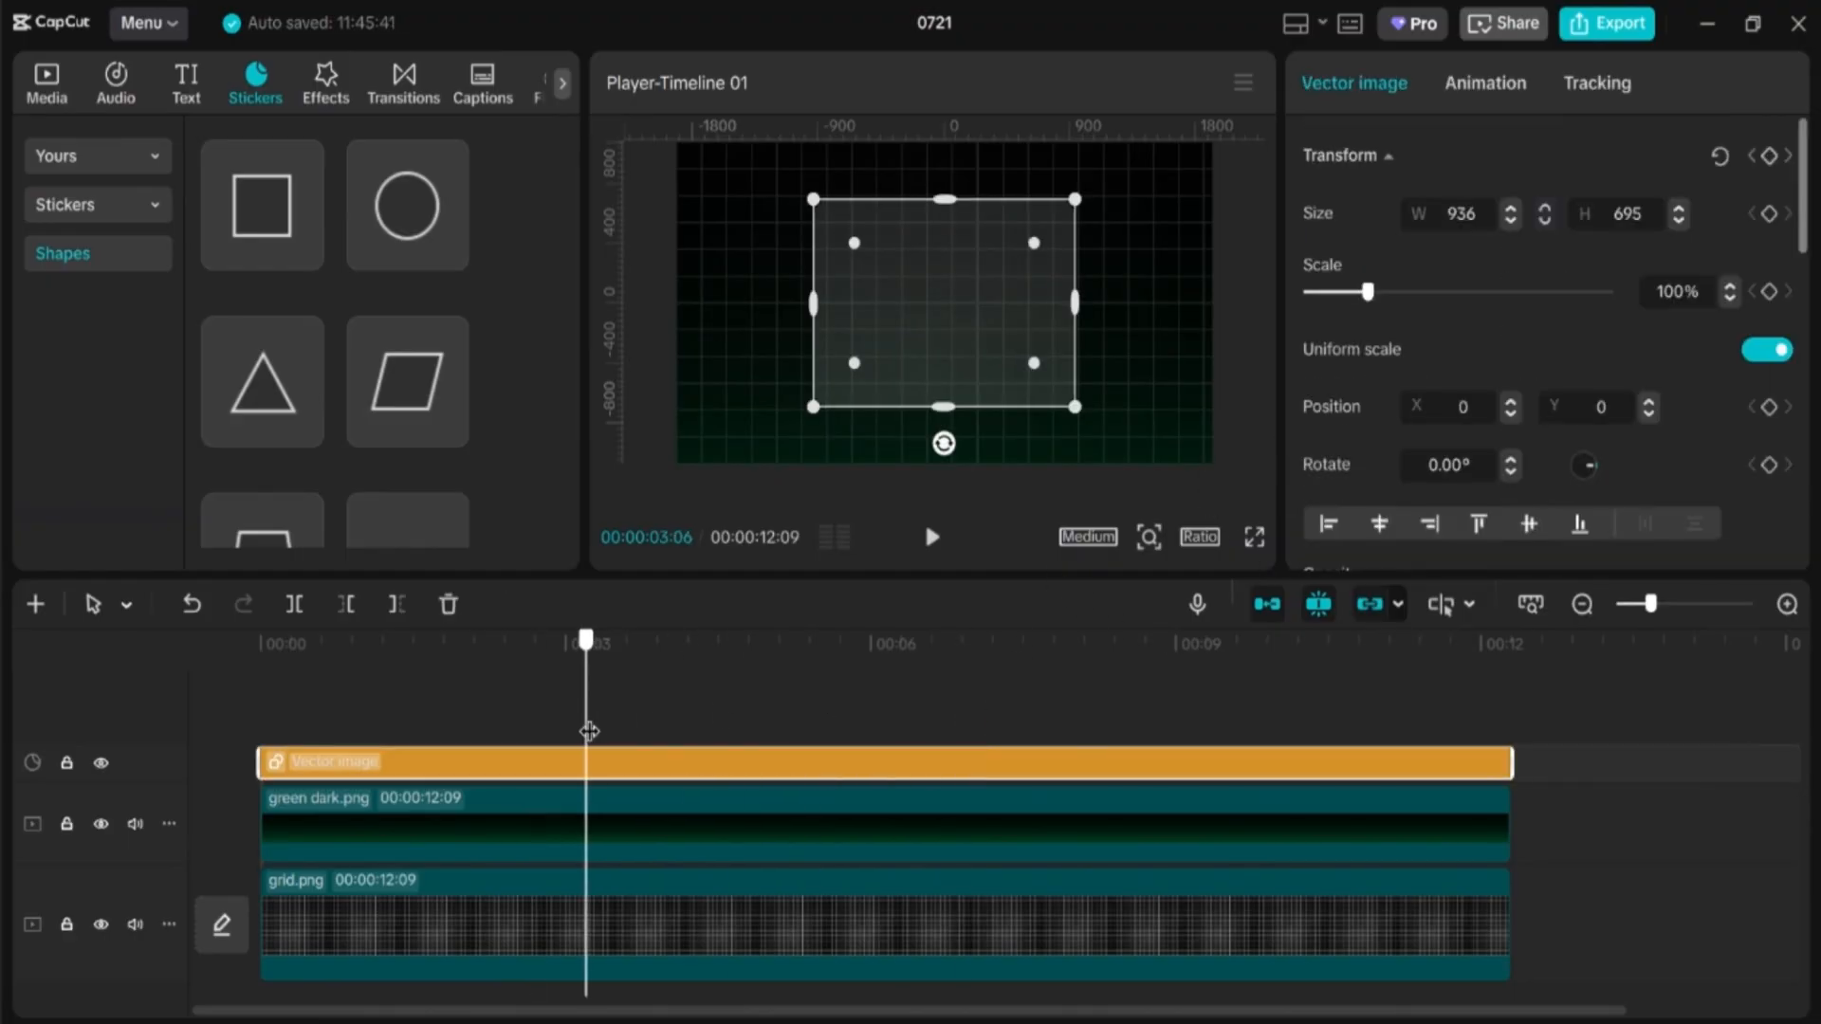
Step: Convert the card into a compound clip and give it a Filmstrip mask
right_click(766, 758)
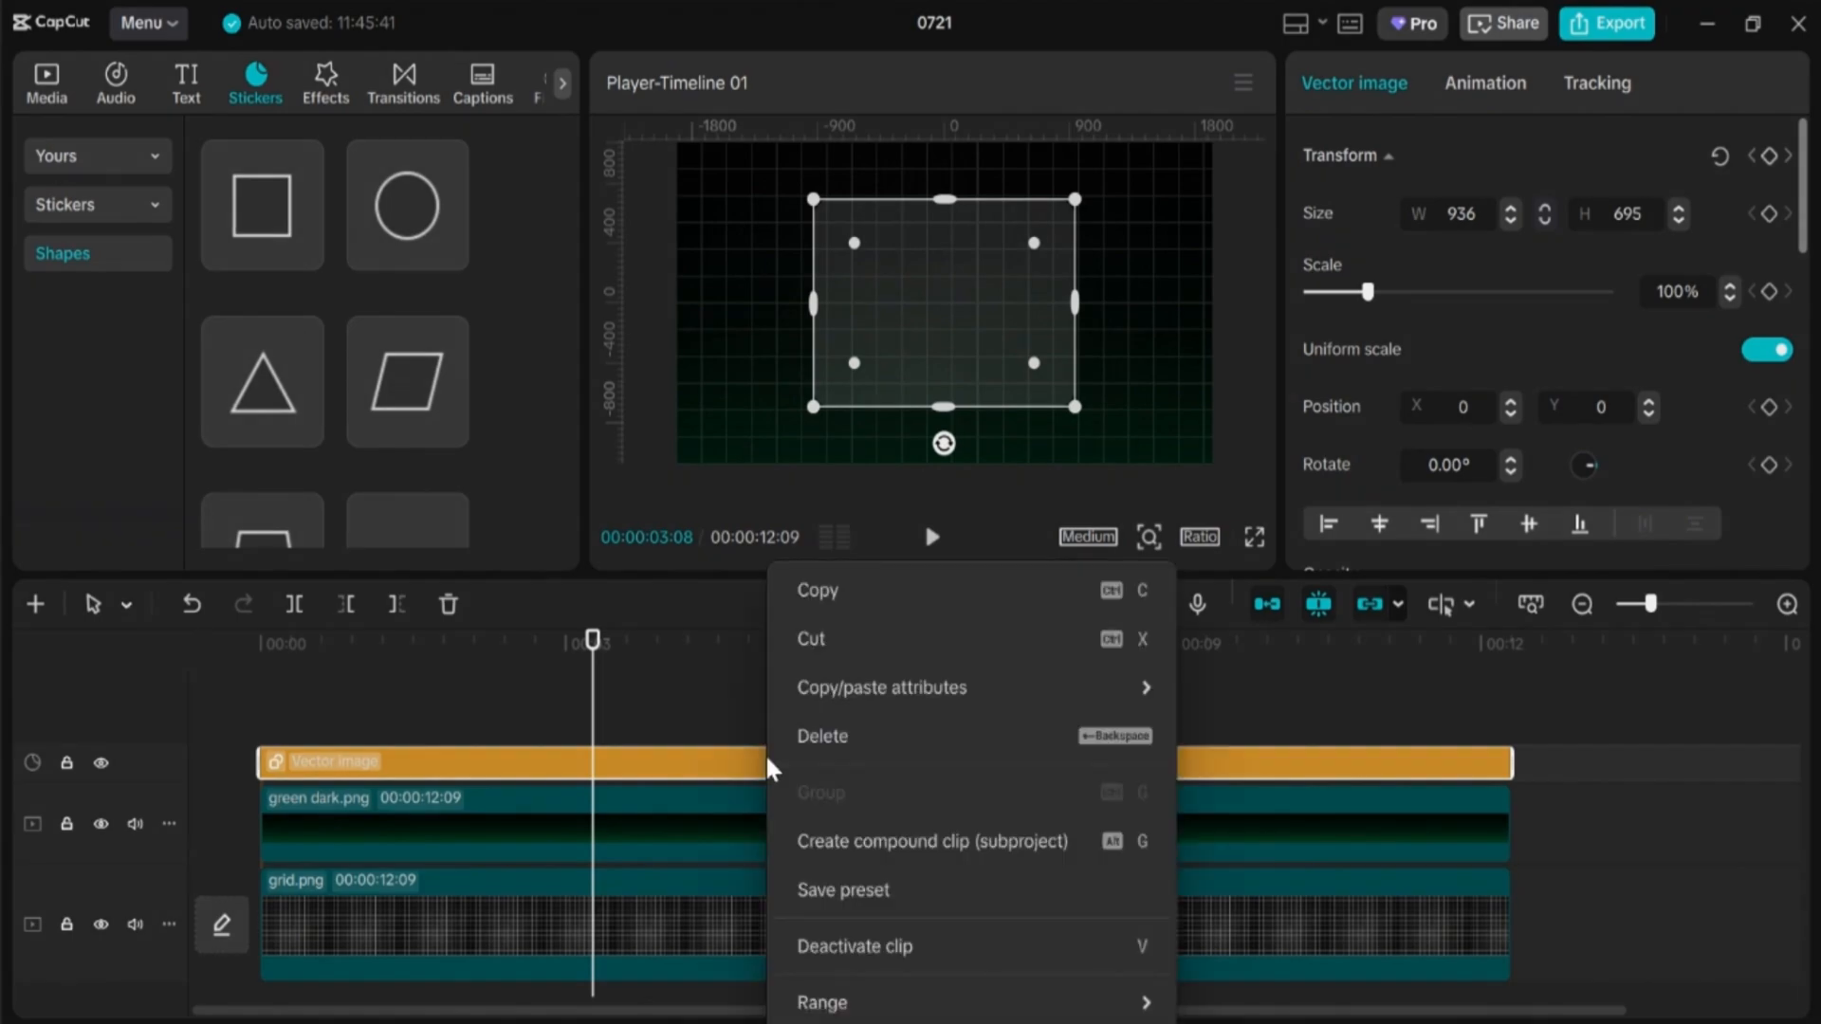
click(915, 842)
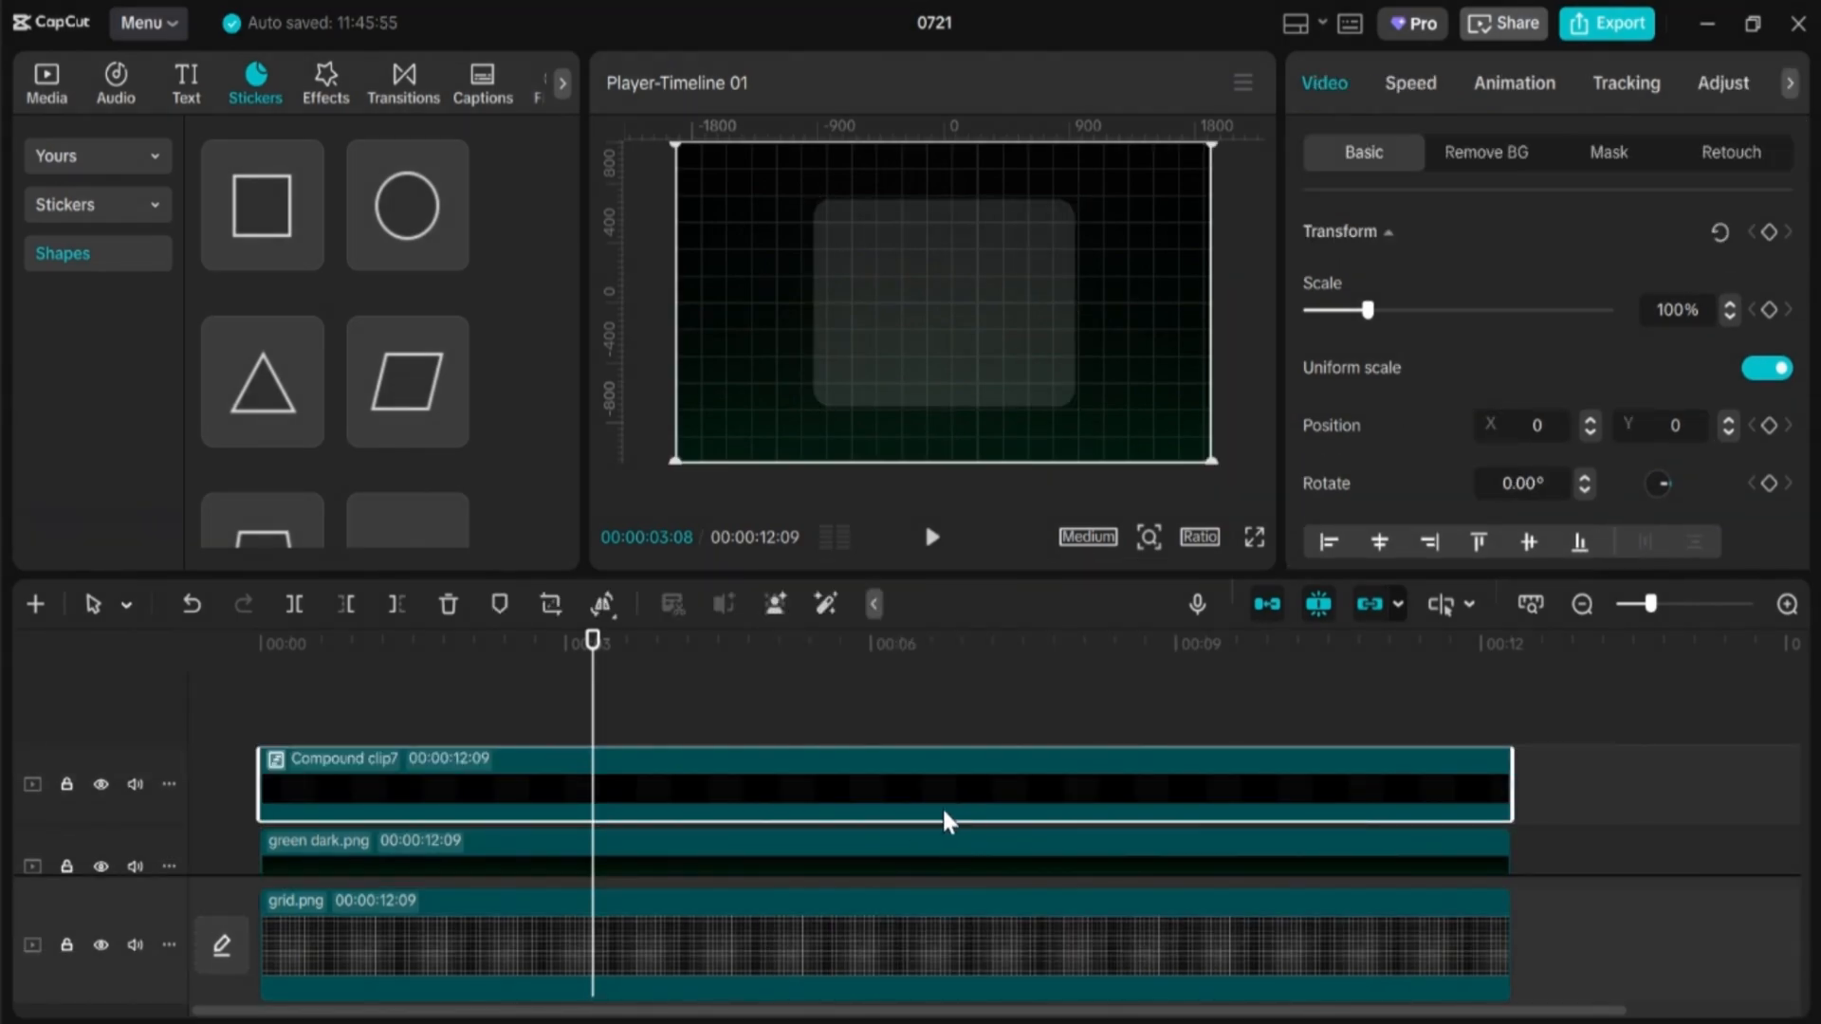
click(1607, 157)
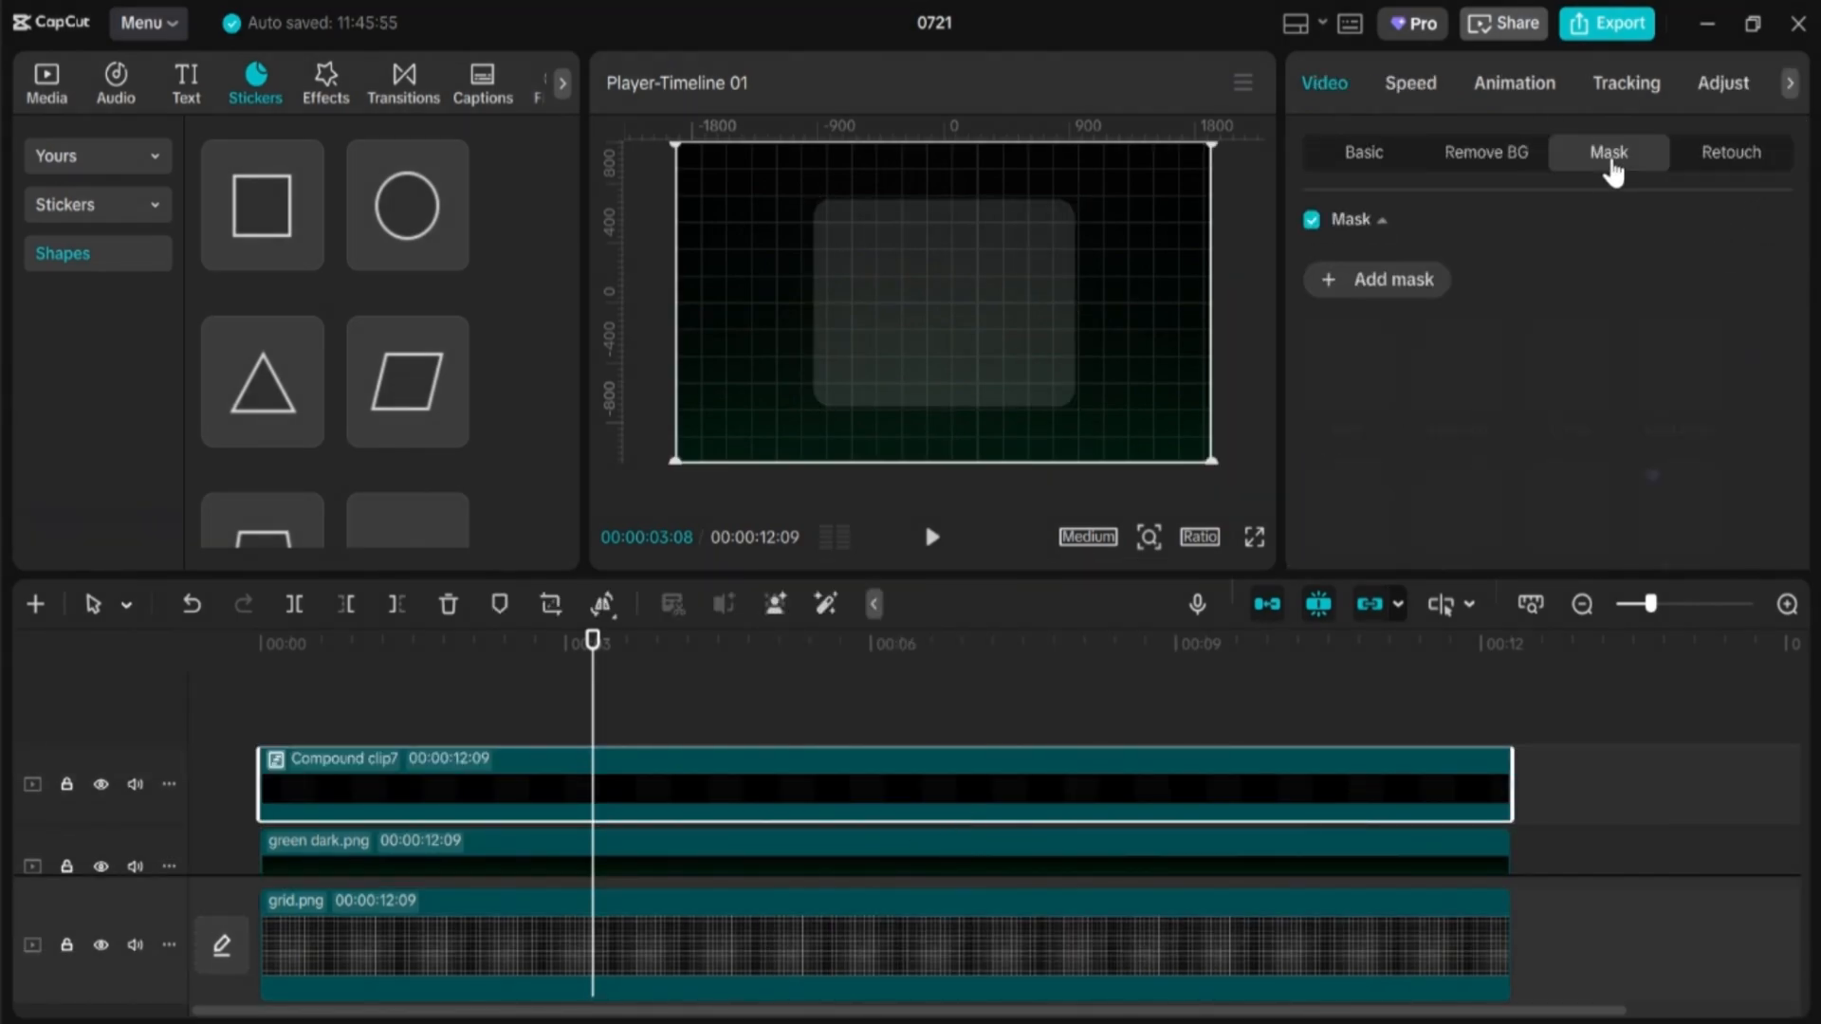
click(1361, 283)
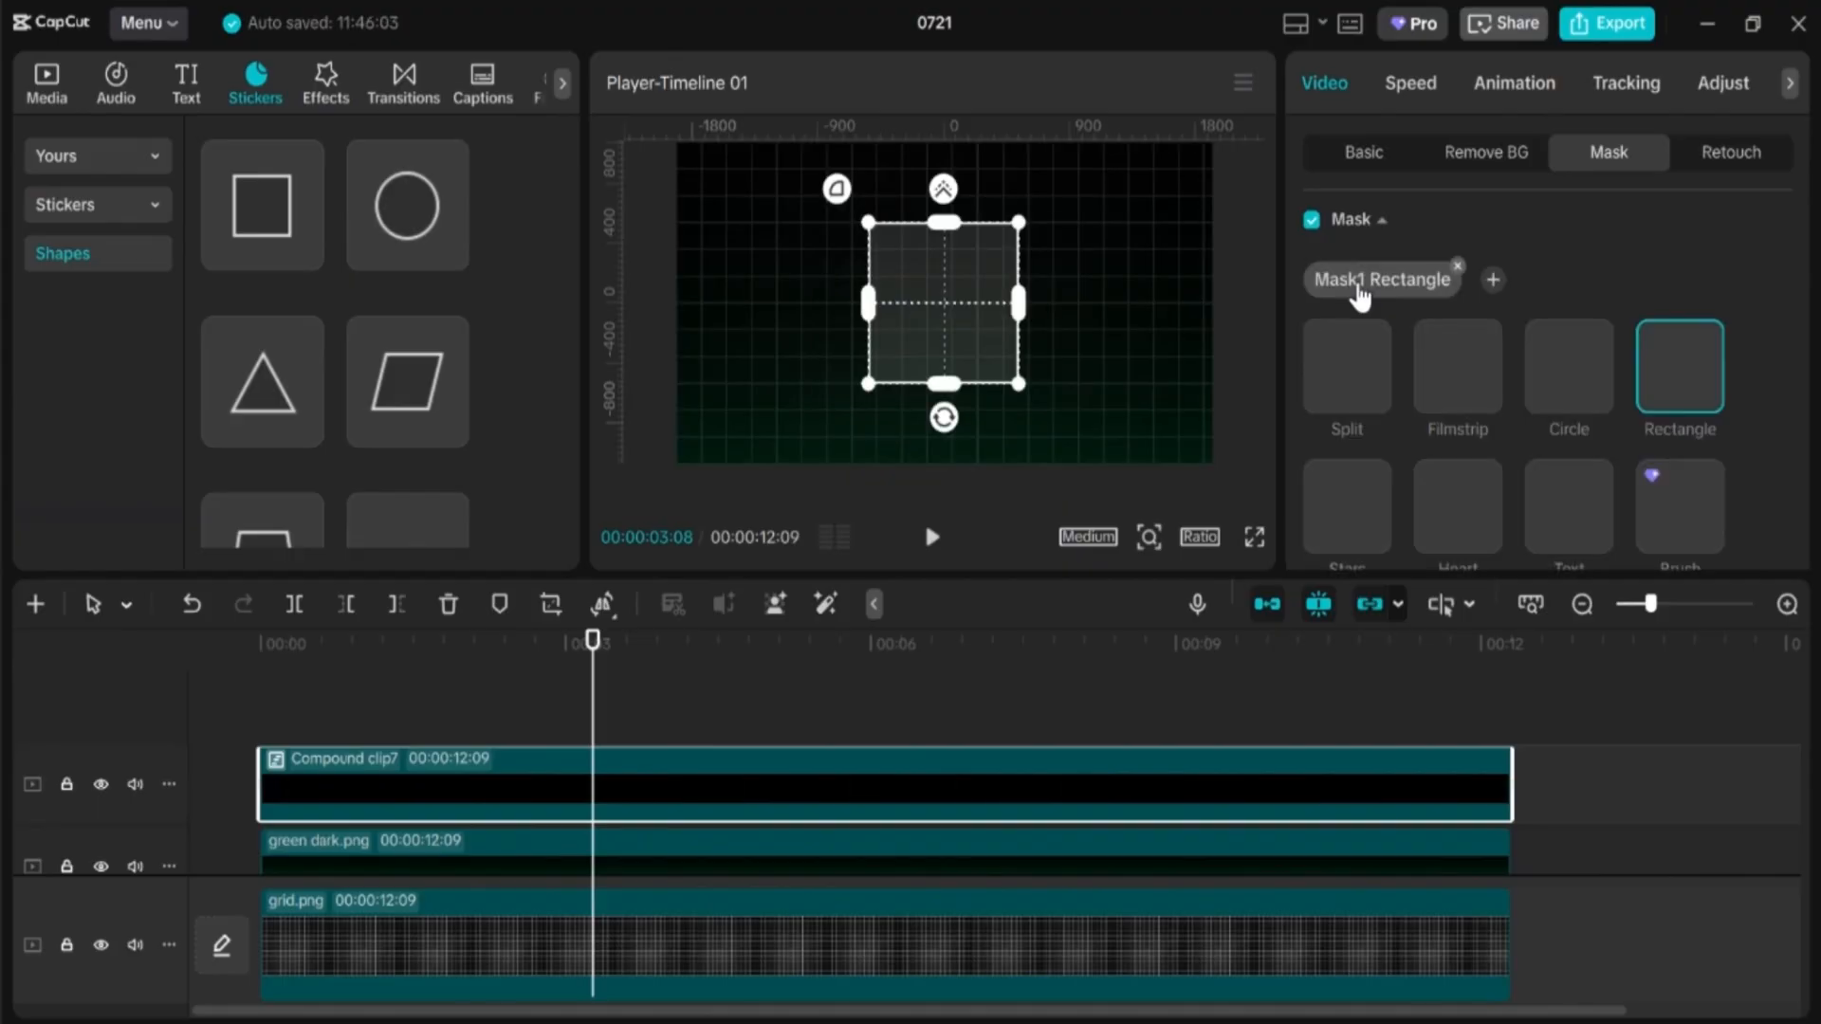
click(1446, 371)
Step: Rotate the filmstrip mask to -146°, resize it to 900, and set feather to 27
drag(952, 432, 1085, 108)
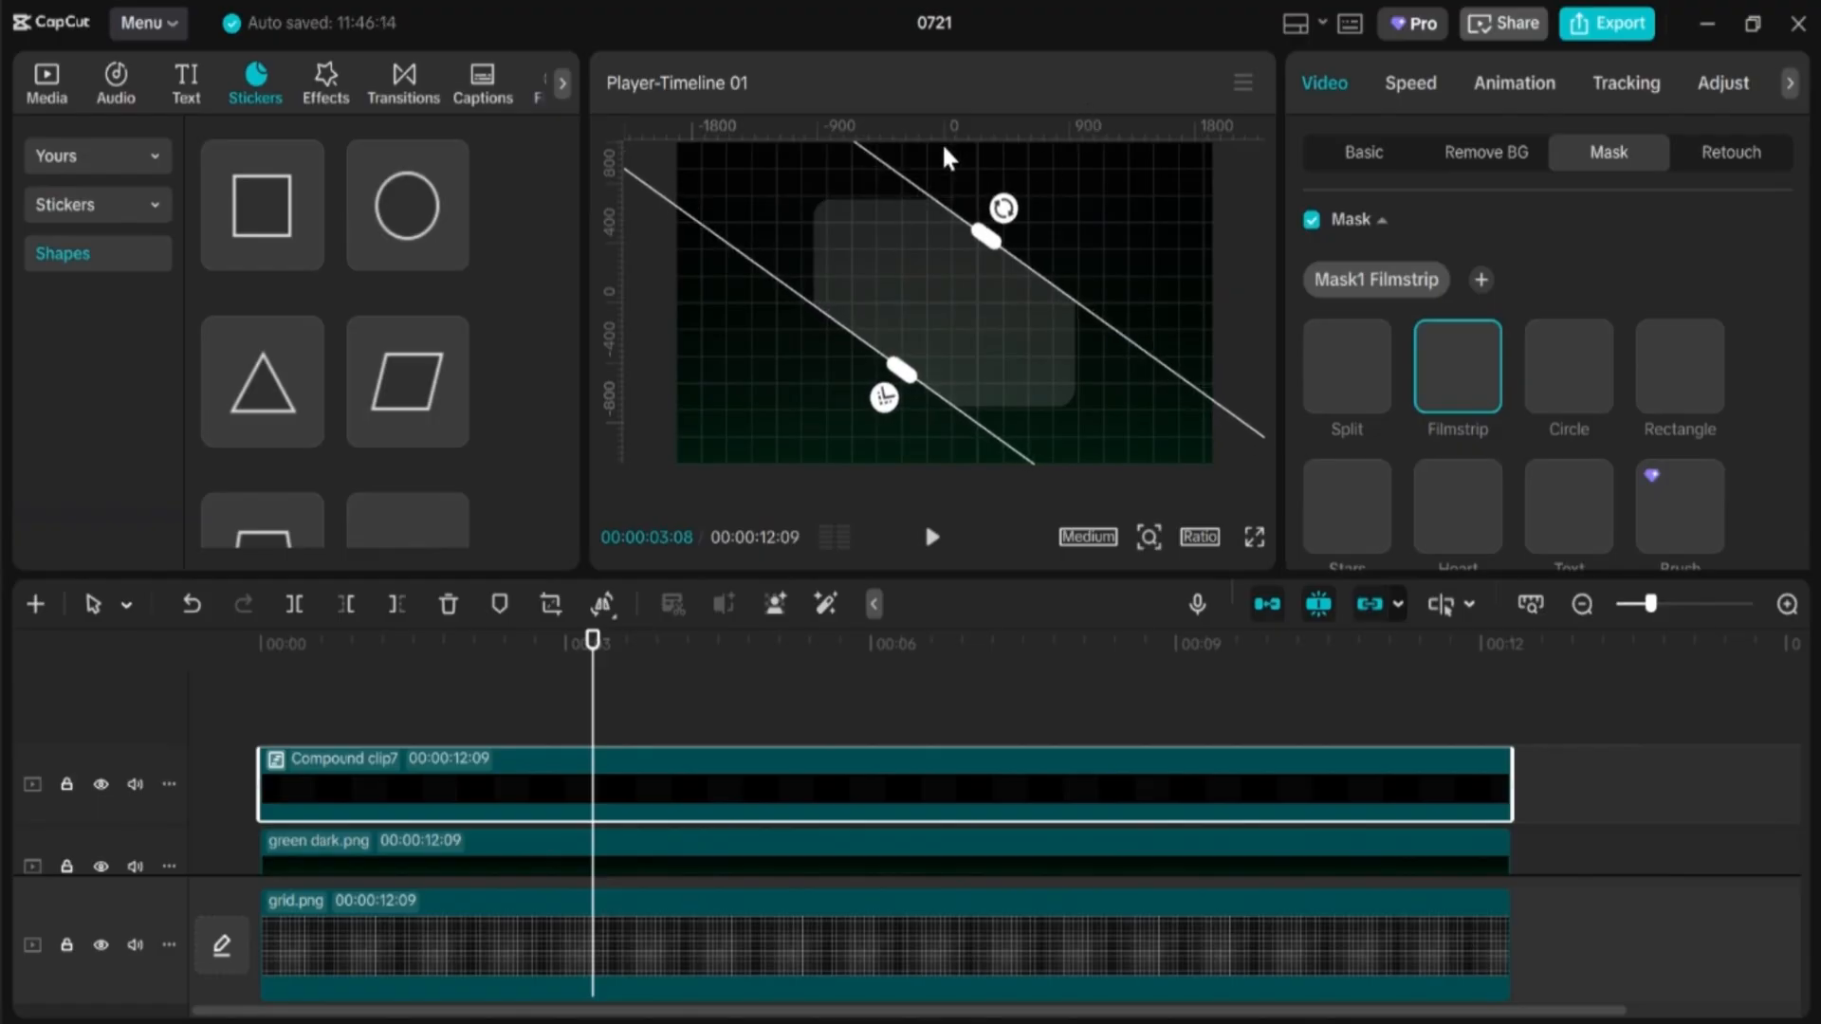
drag(987, 237, 1028, 231)
mouse_move(894, 408)
mouse_down()
mouse_move(862, 427)
mouse_move(873, 414)
mouse_up()
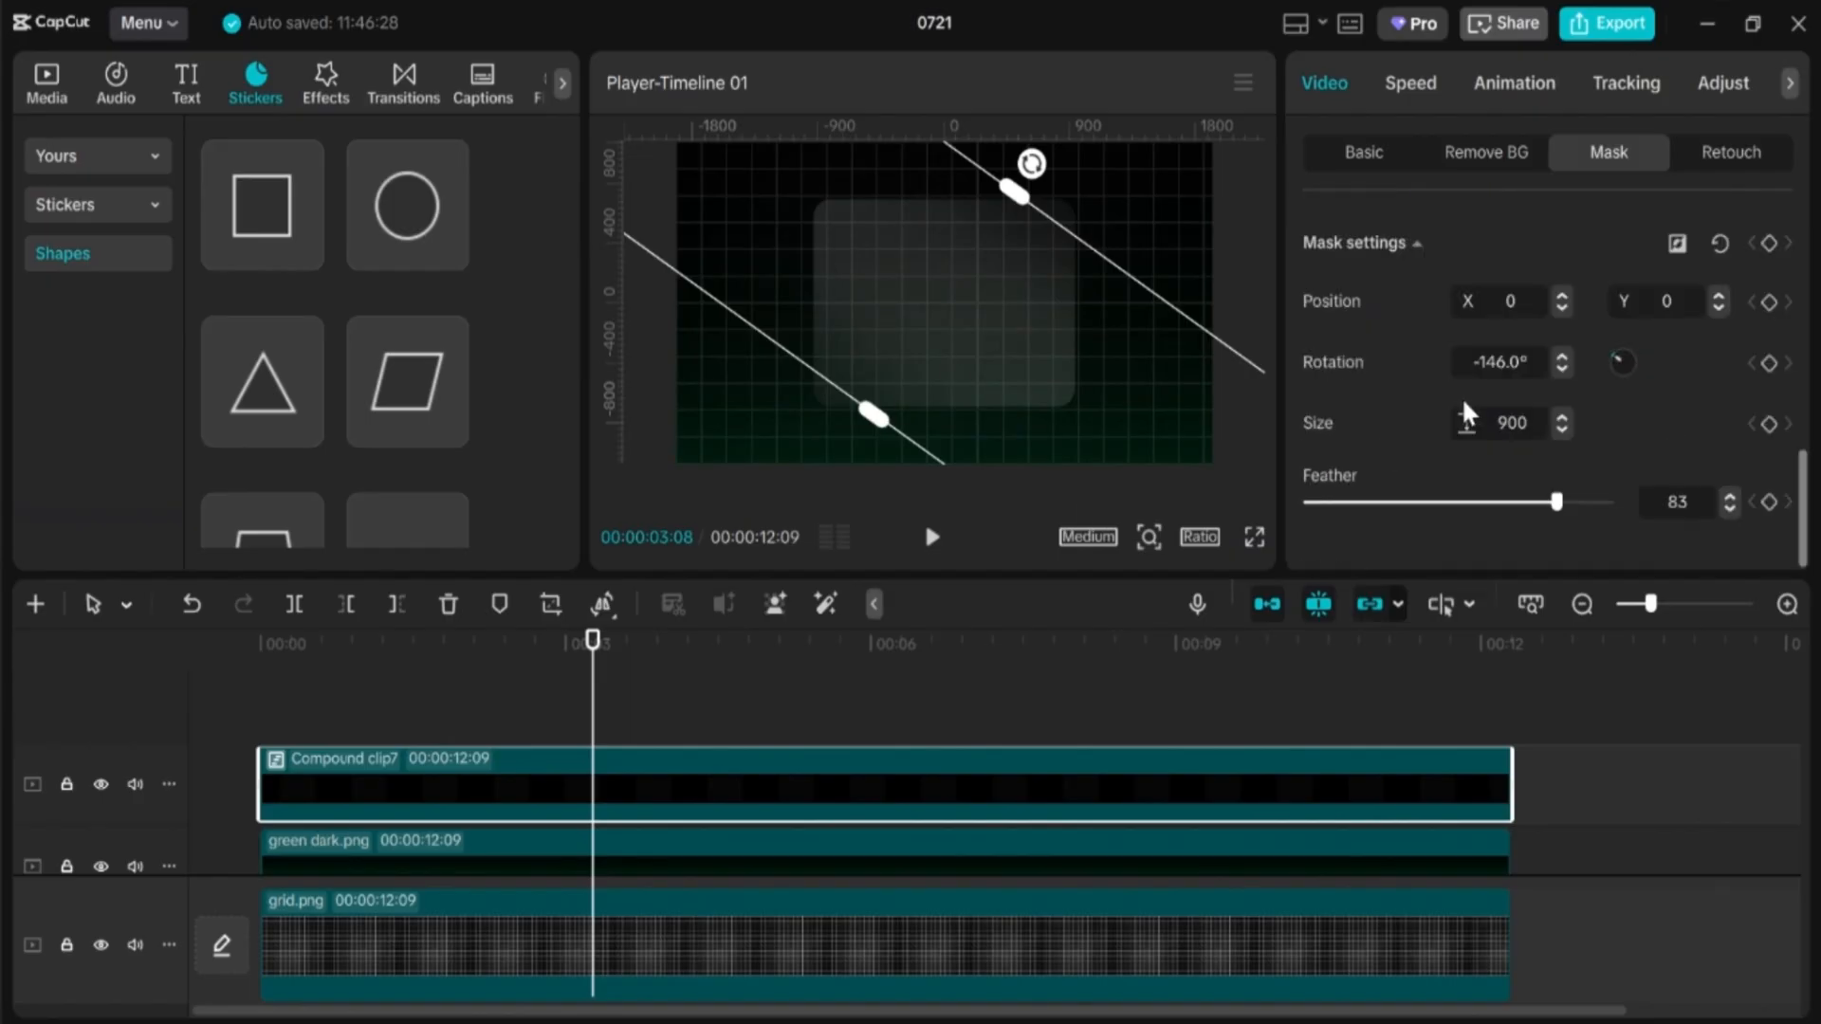
drag(1553, 500, 1353, 560)
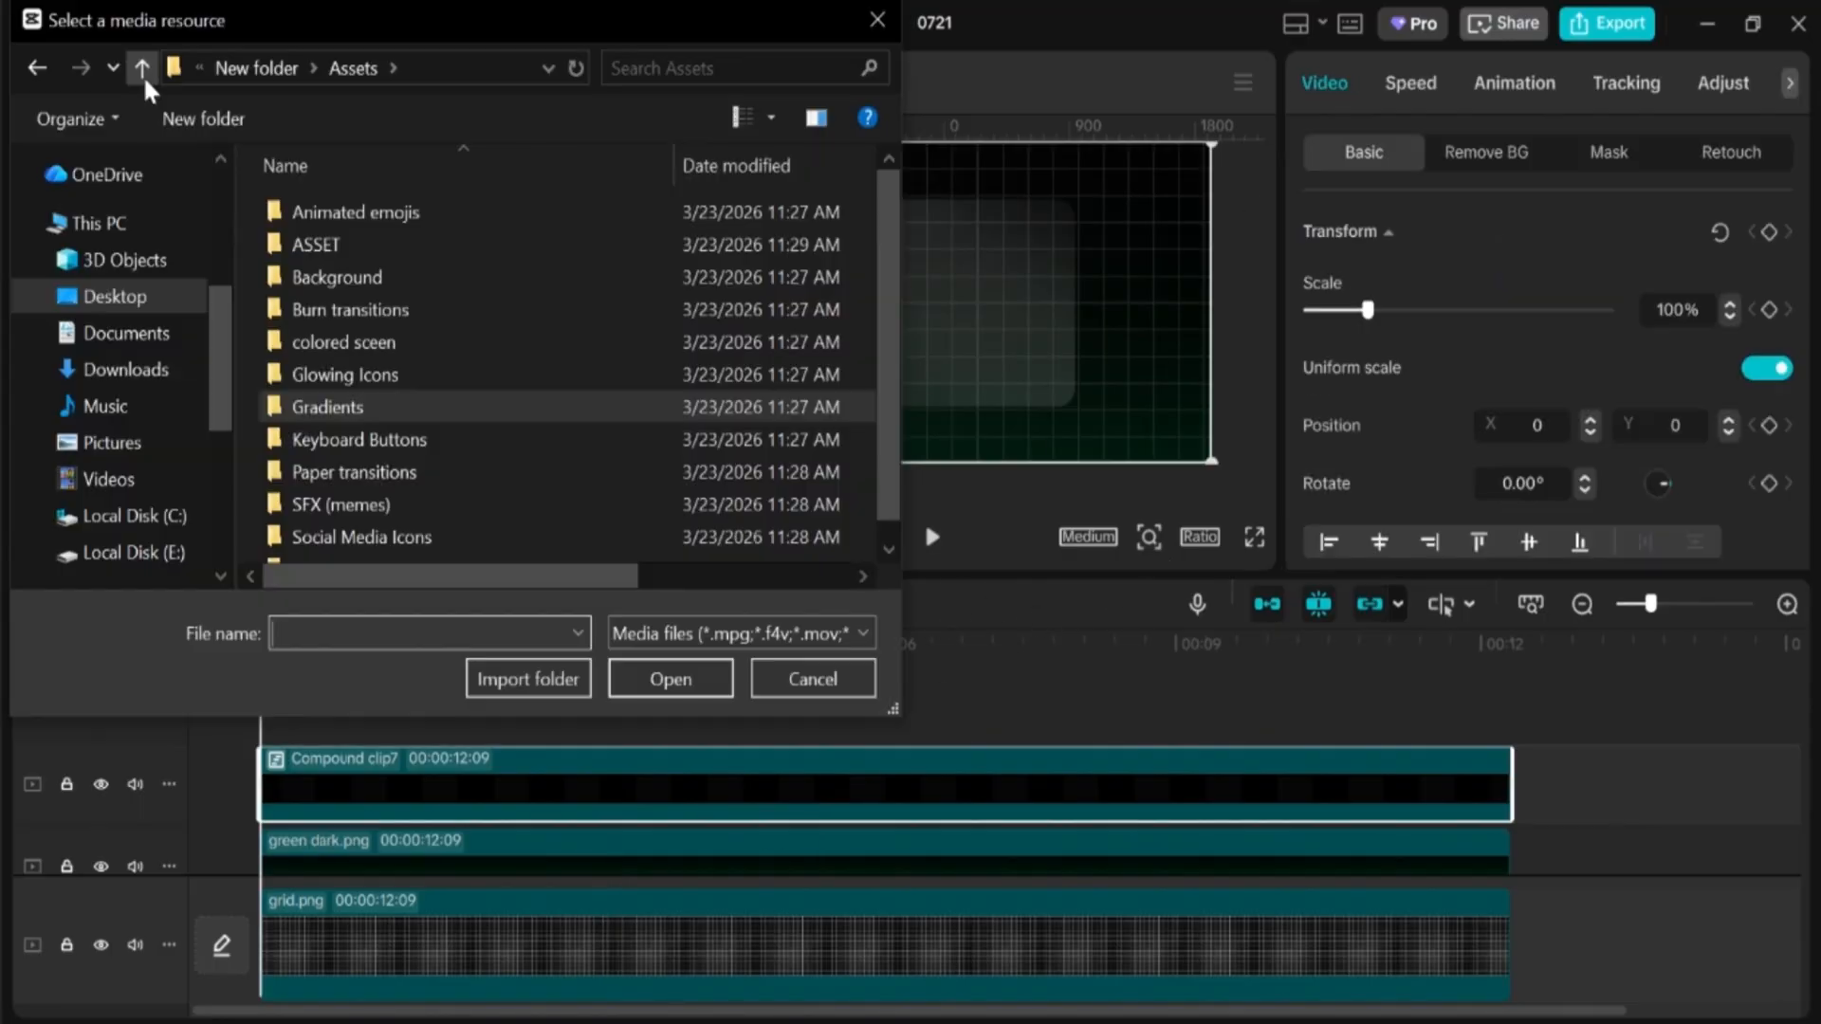
Step: Add youtube_1384060.png from the ASSET folder at 14% scale, X -617, Y 362, then show text presets
double_click(385, 244)
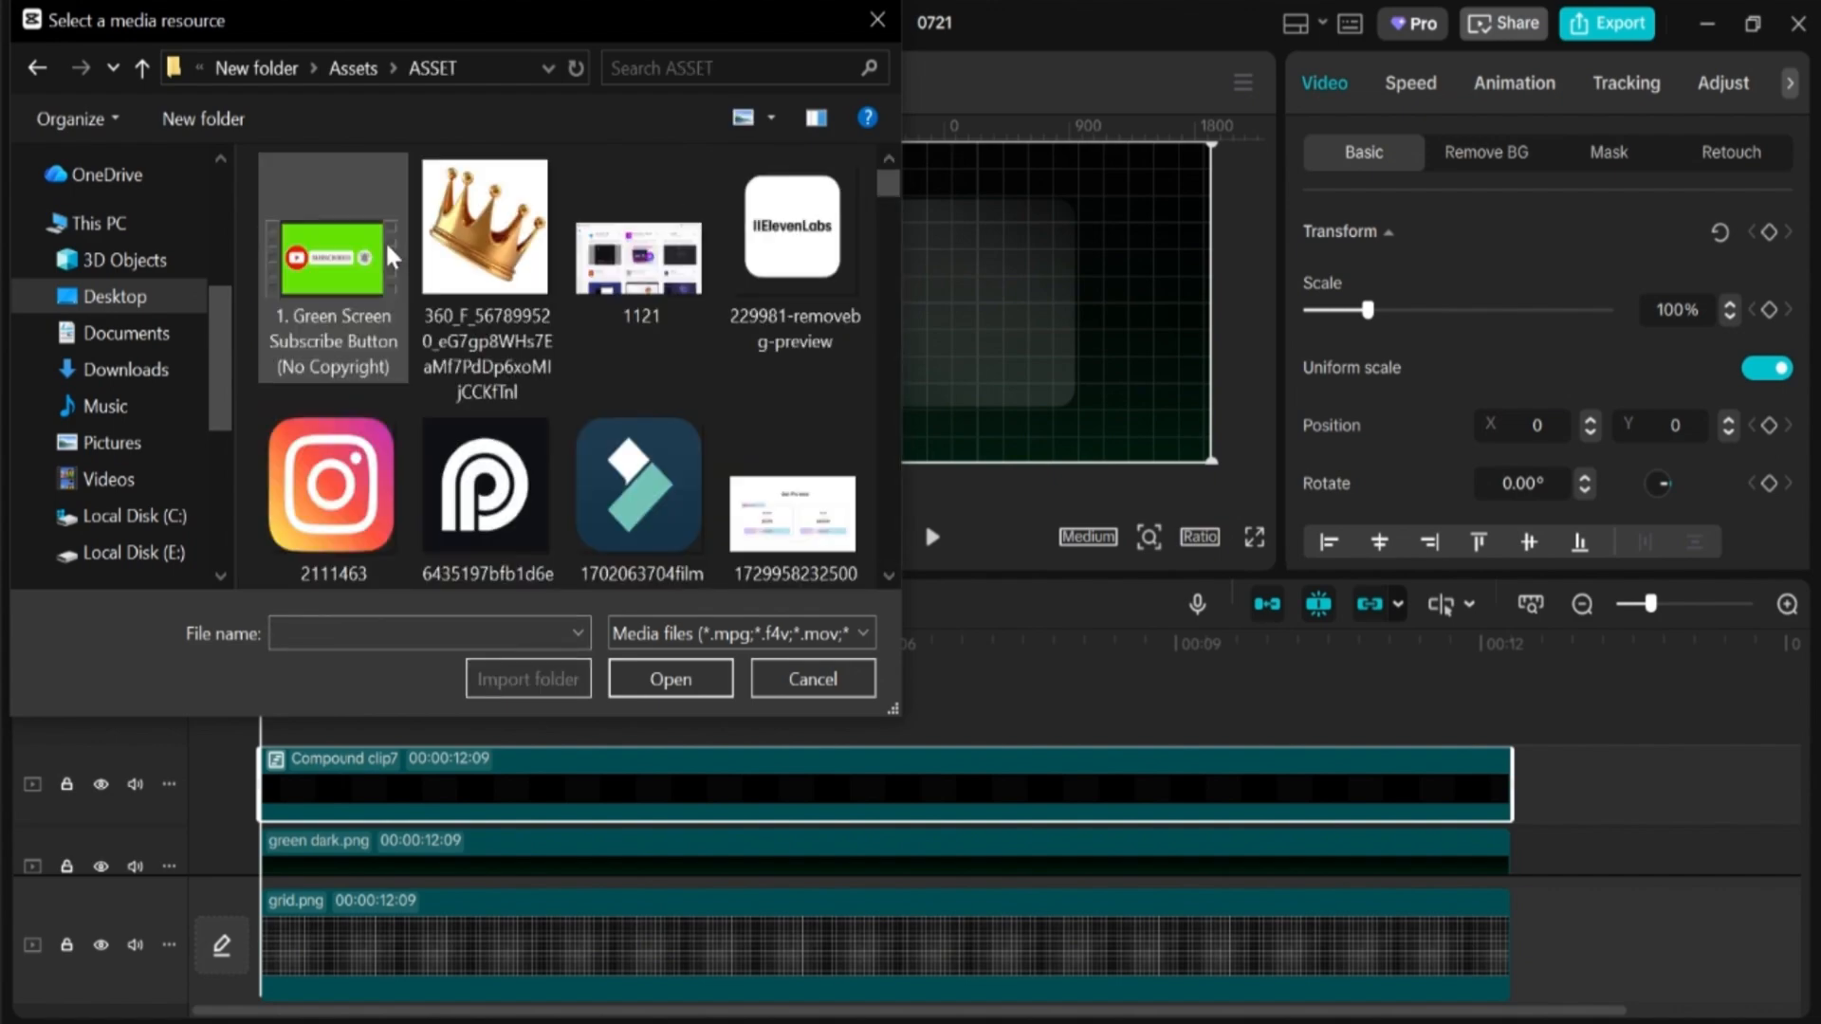
scroll(633, 406, down, 5)
drag(380, 488, 345, 691)
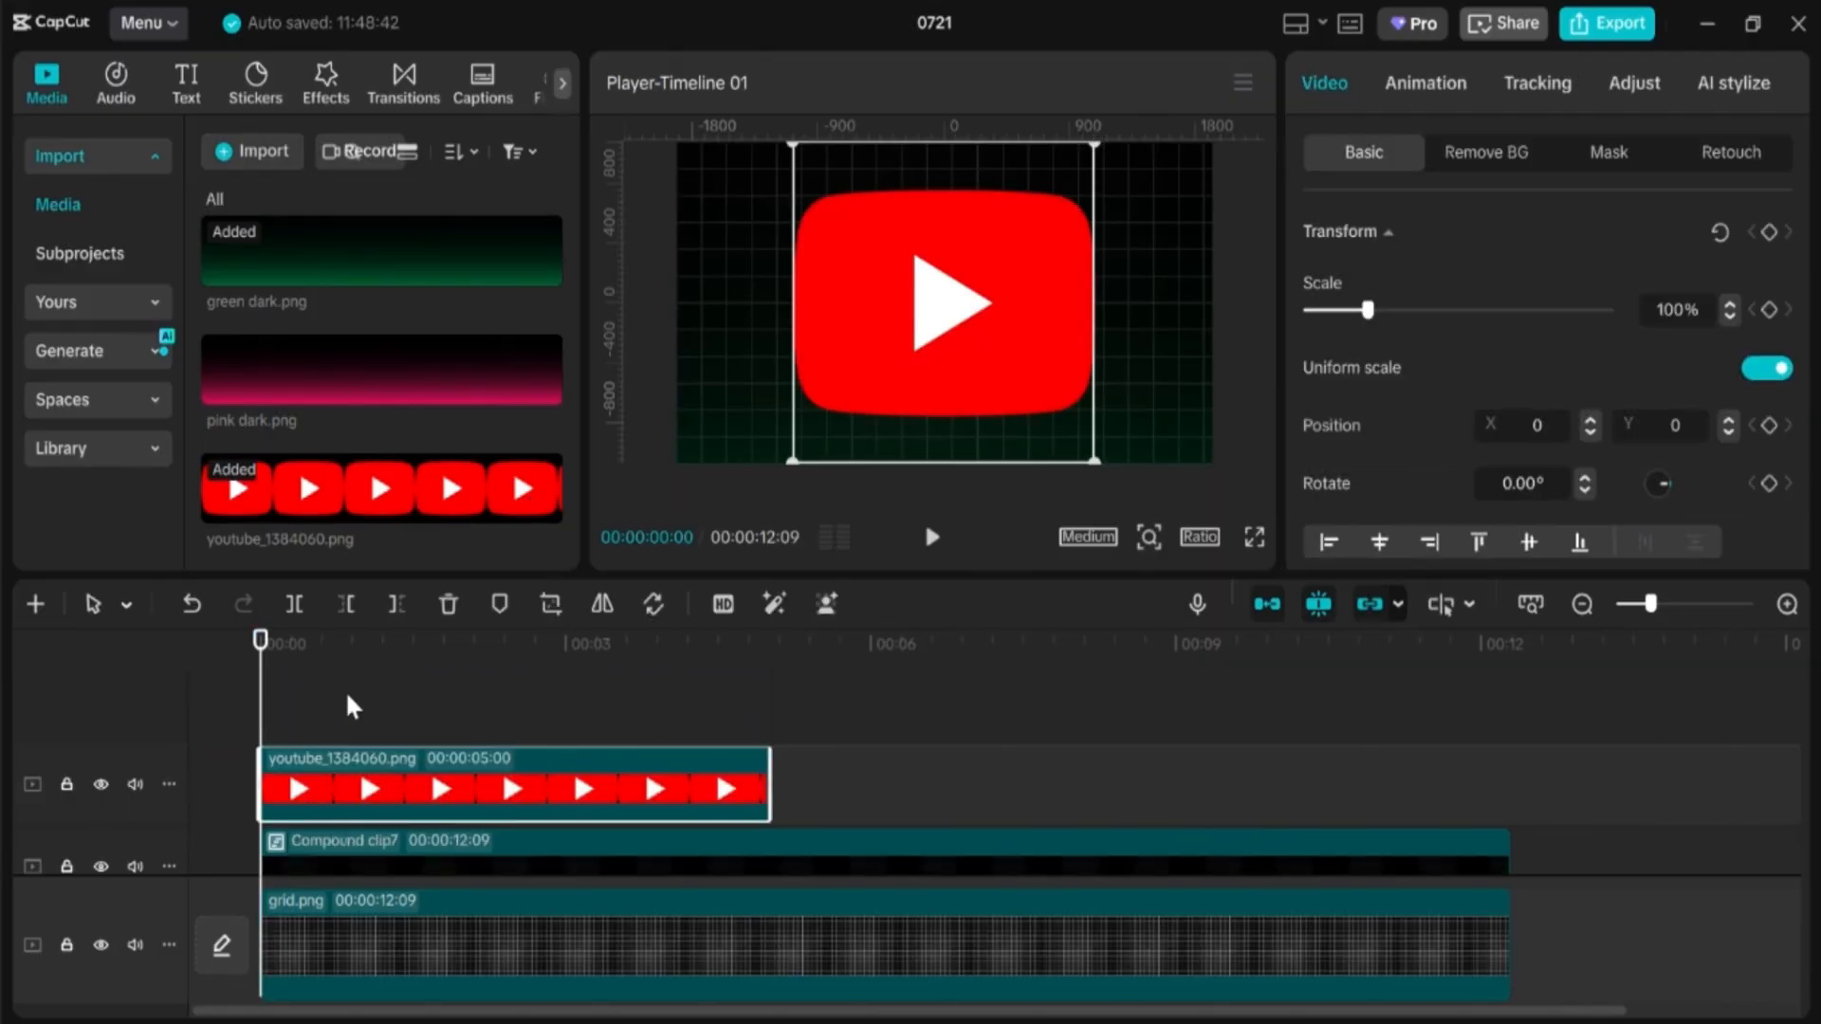
drag(1093, 456, 864, 257)
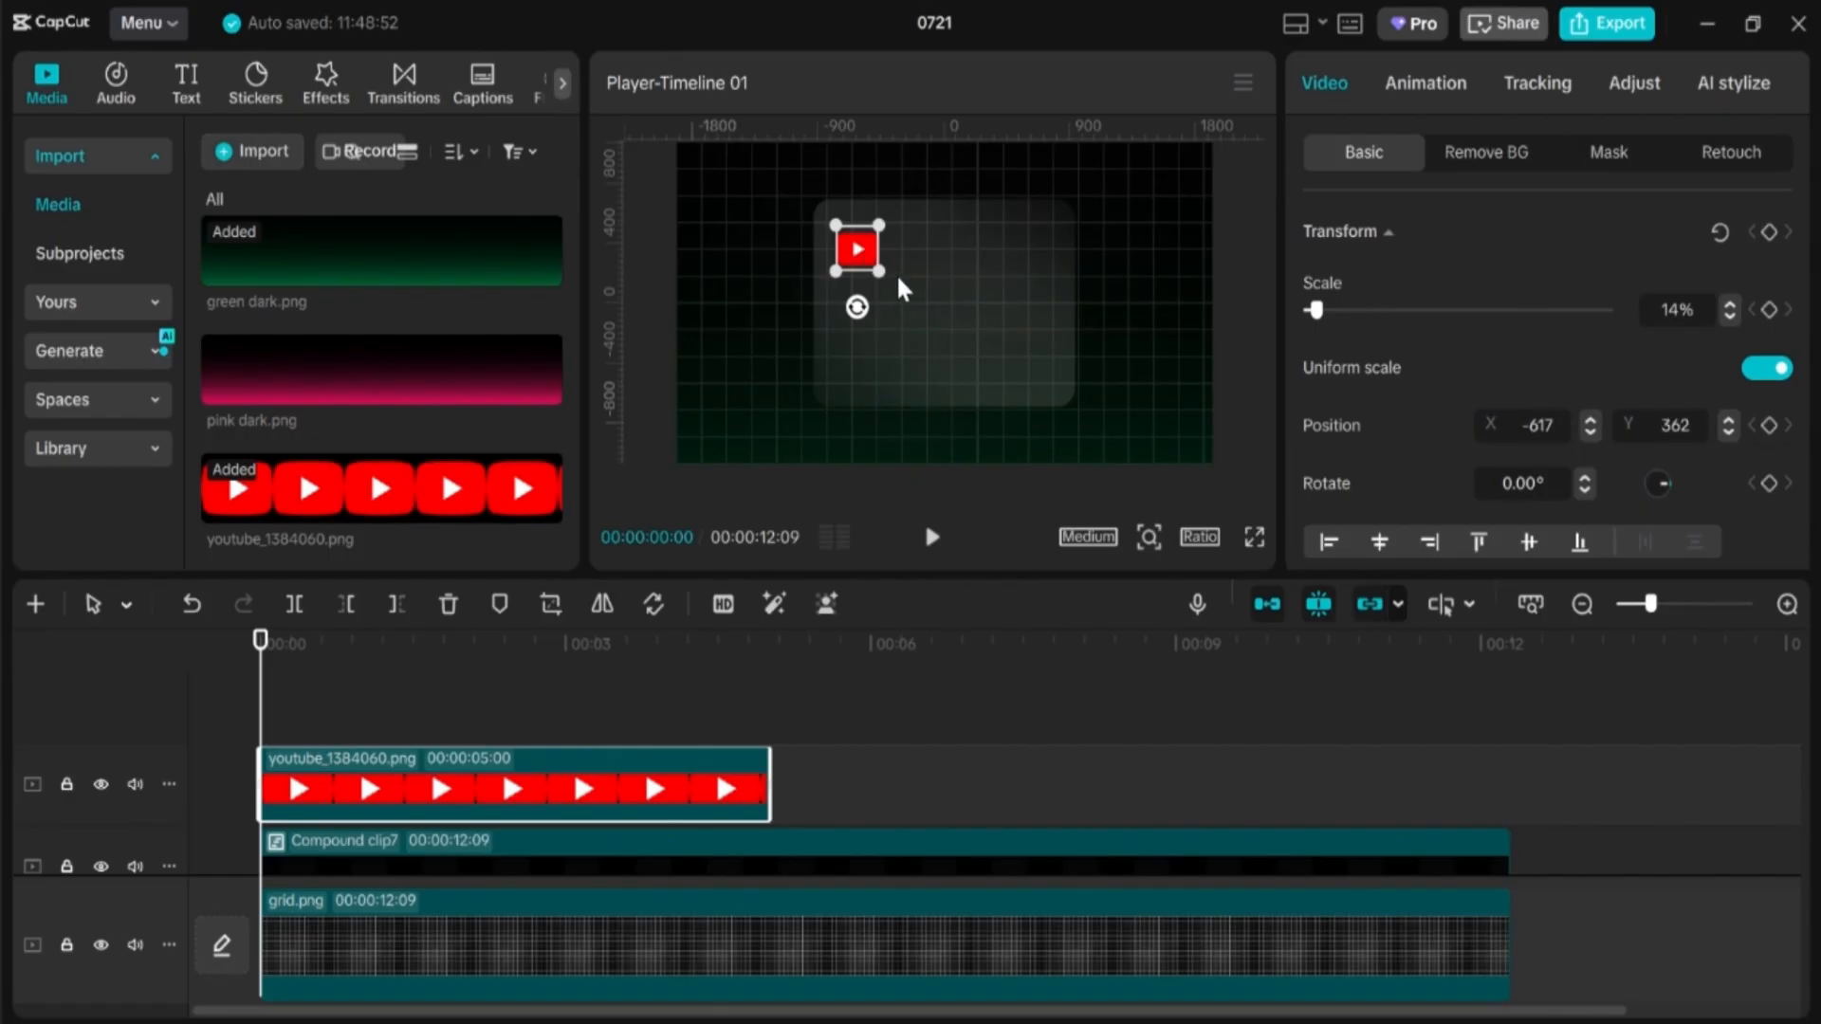
click(185, 95)
click(99, 152)
Step: Add a 'FUSION FRAMES' title in Impact, sized and placed beside the logo
mouse_move(304, 245)
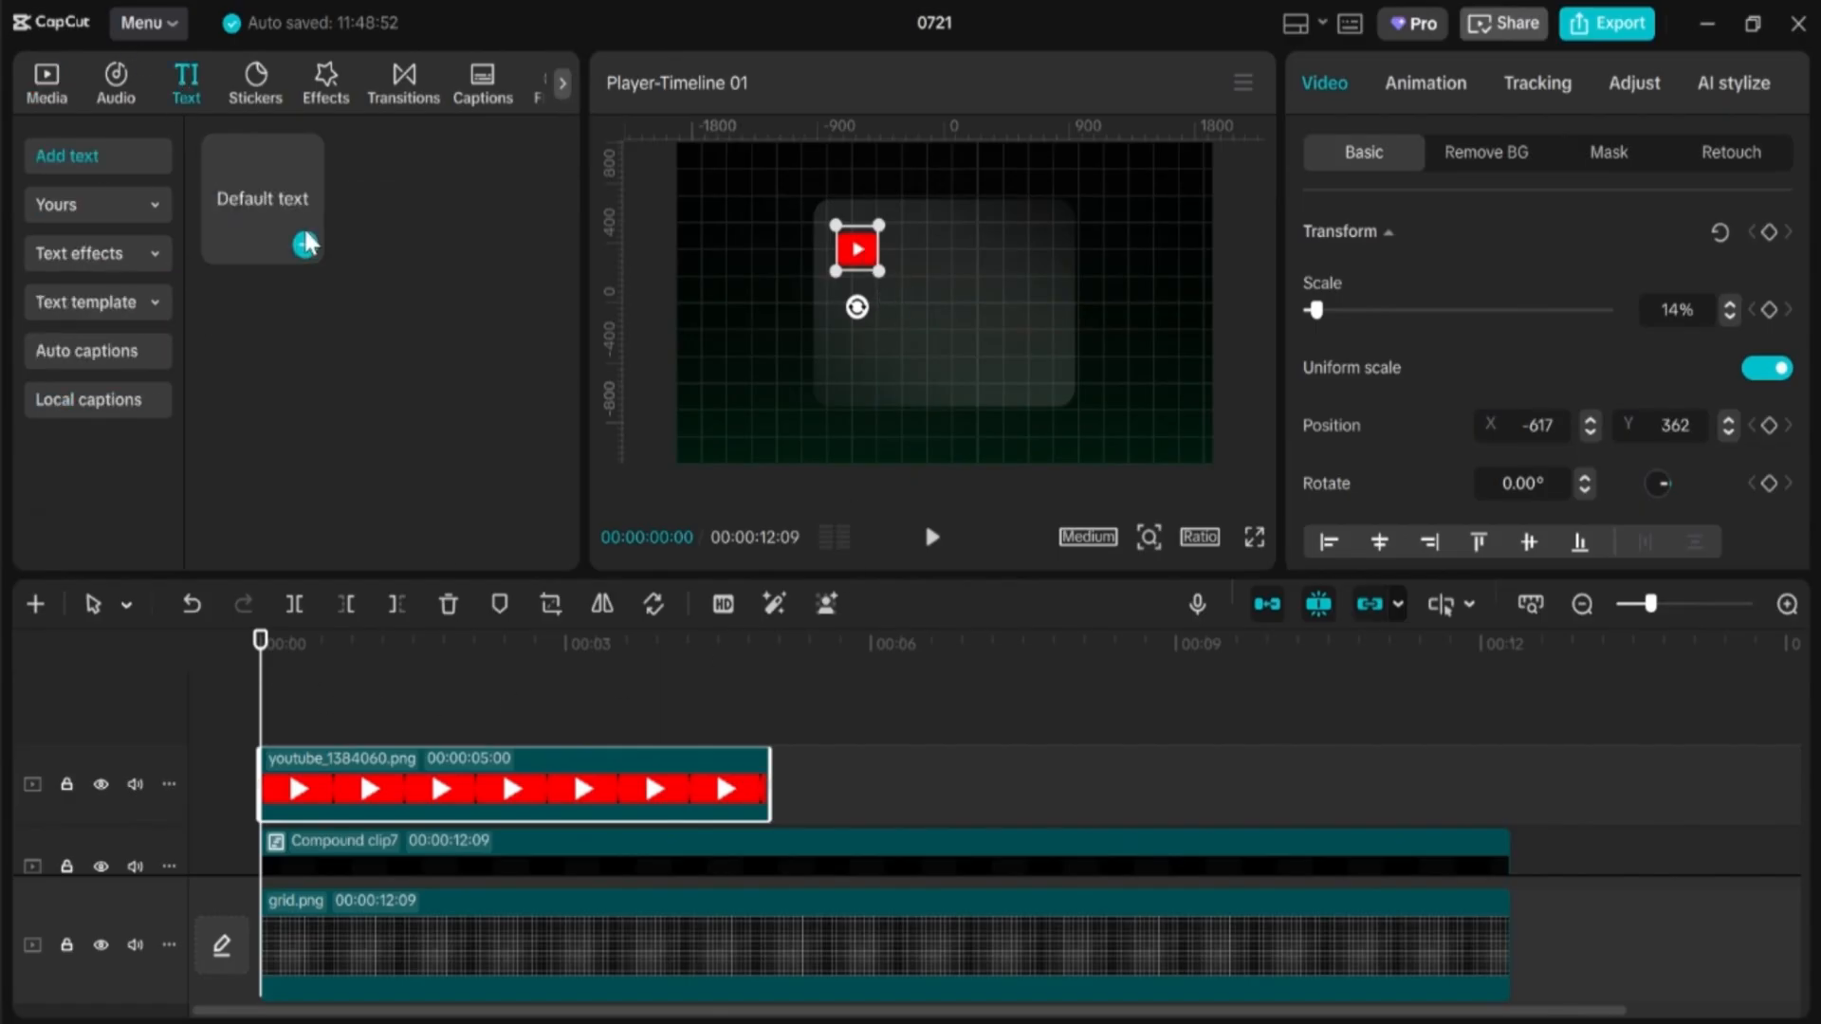
drag(276, 192, 264, 707)
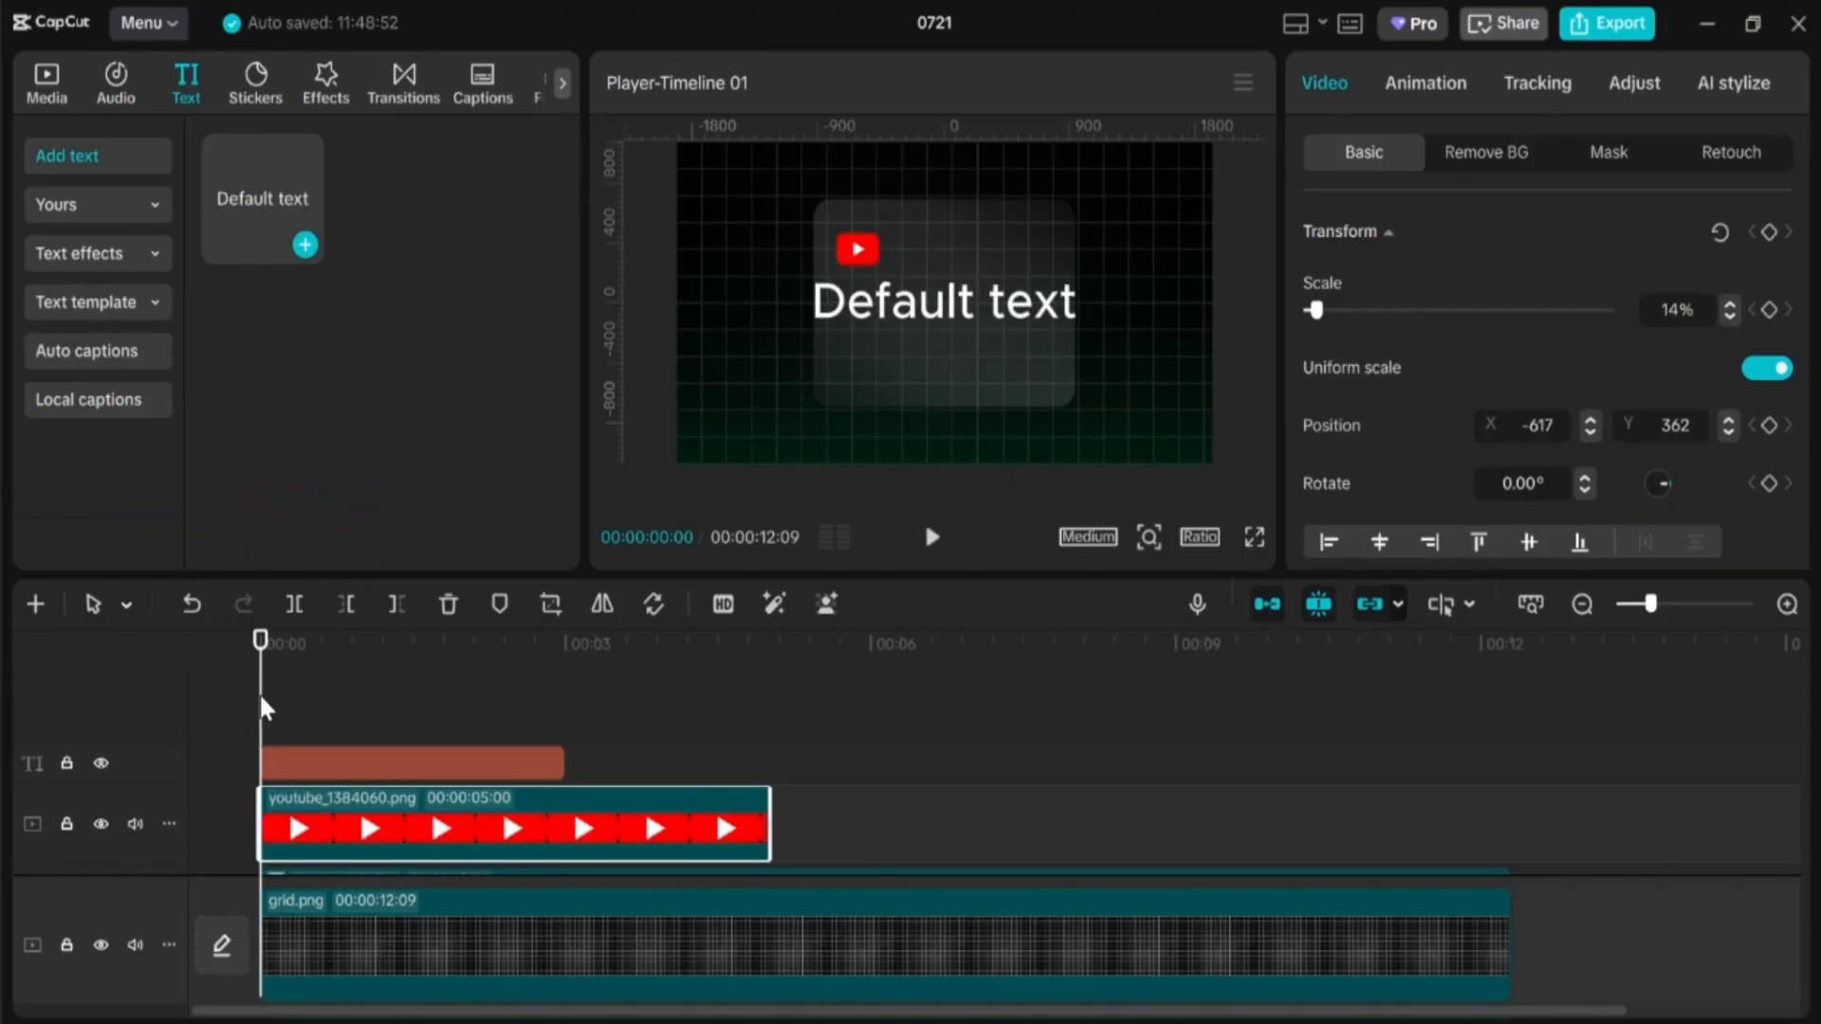
click(1465, 265)
text(F)
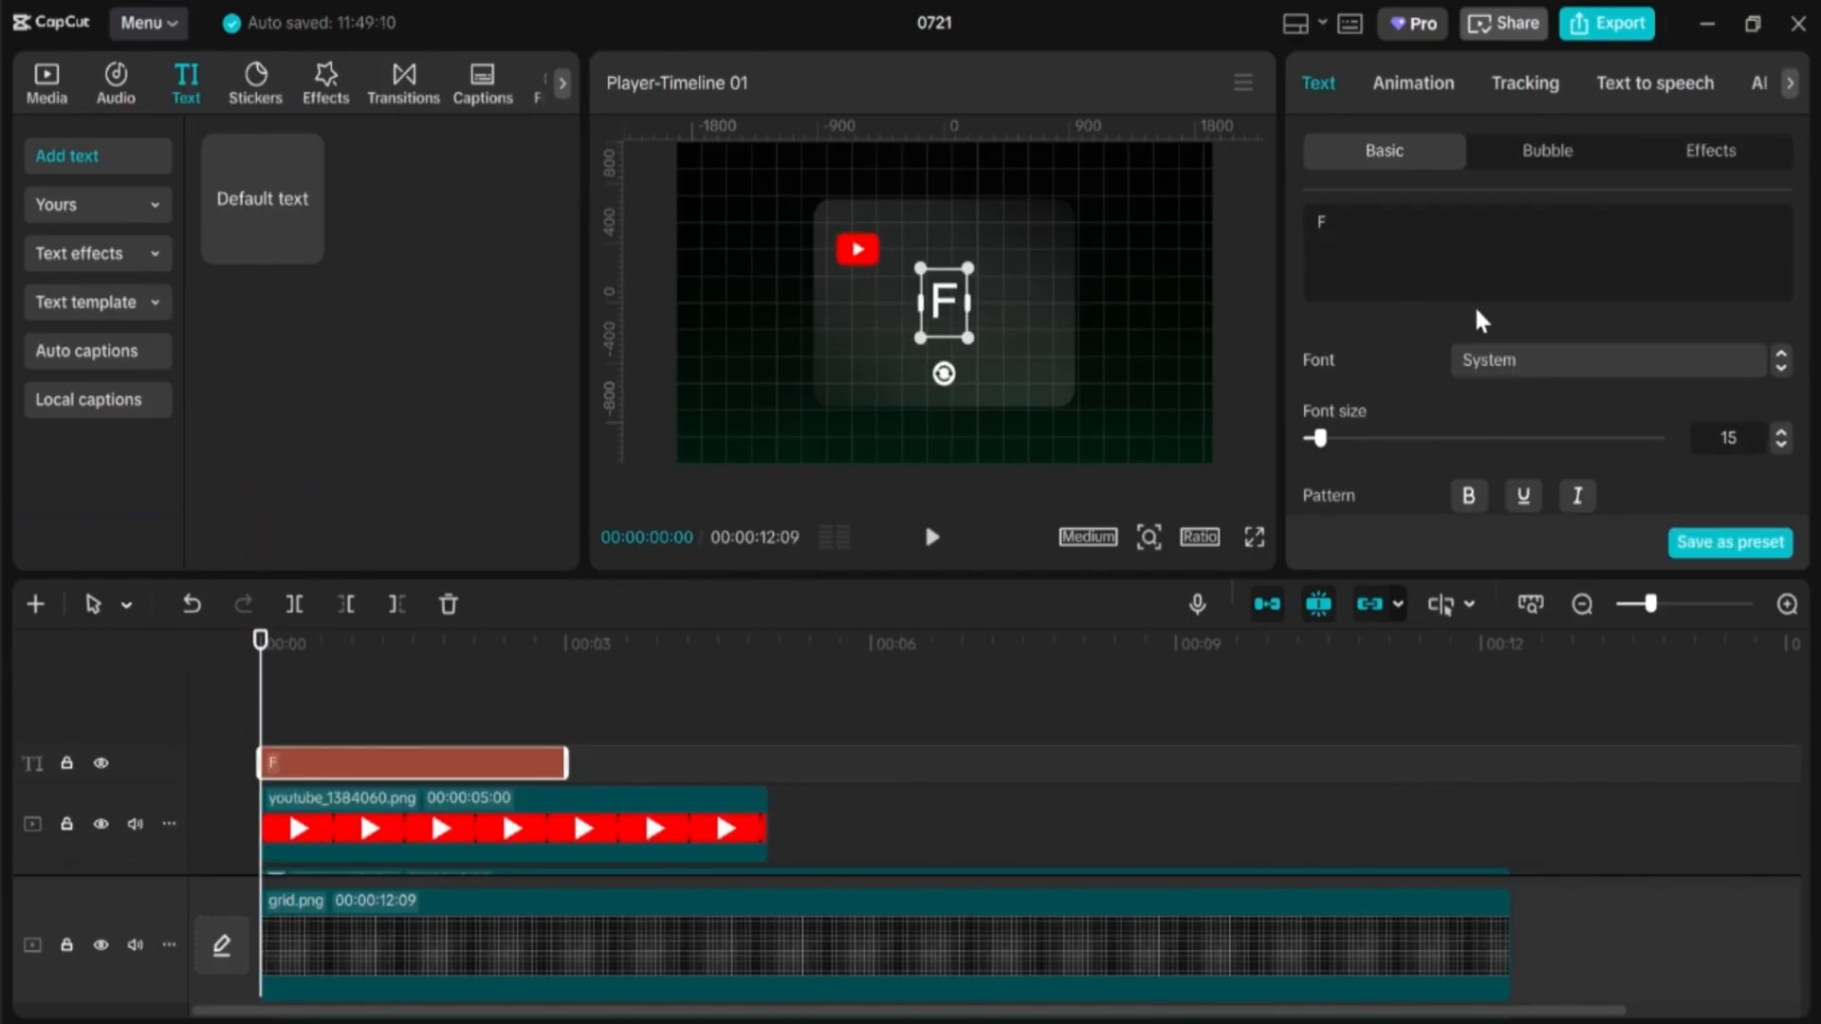
text(USION FRAMES)
click(1510, 361)
click(1510, 361)
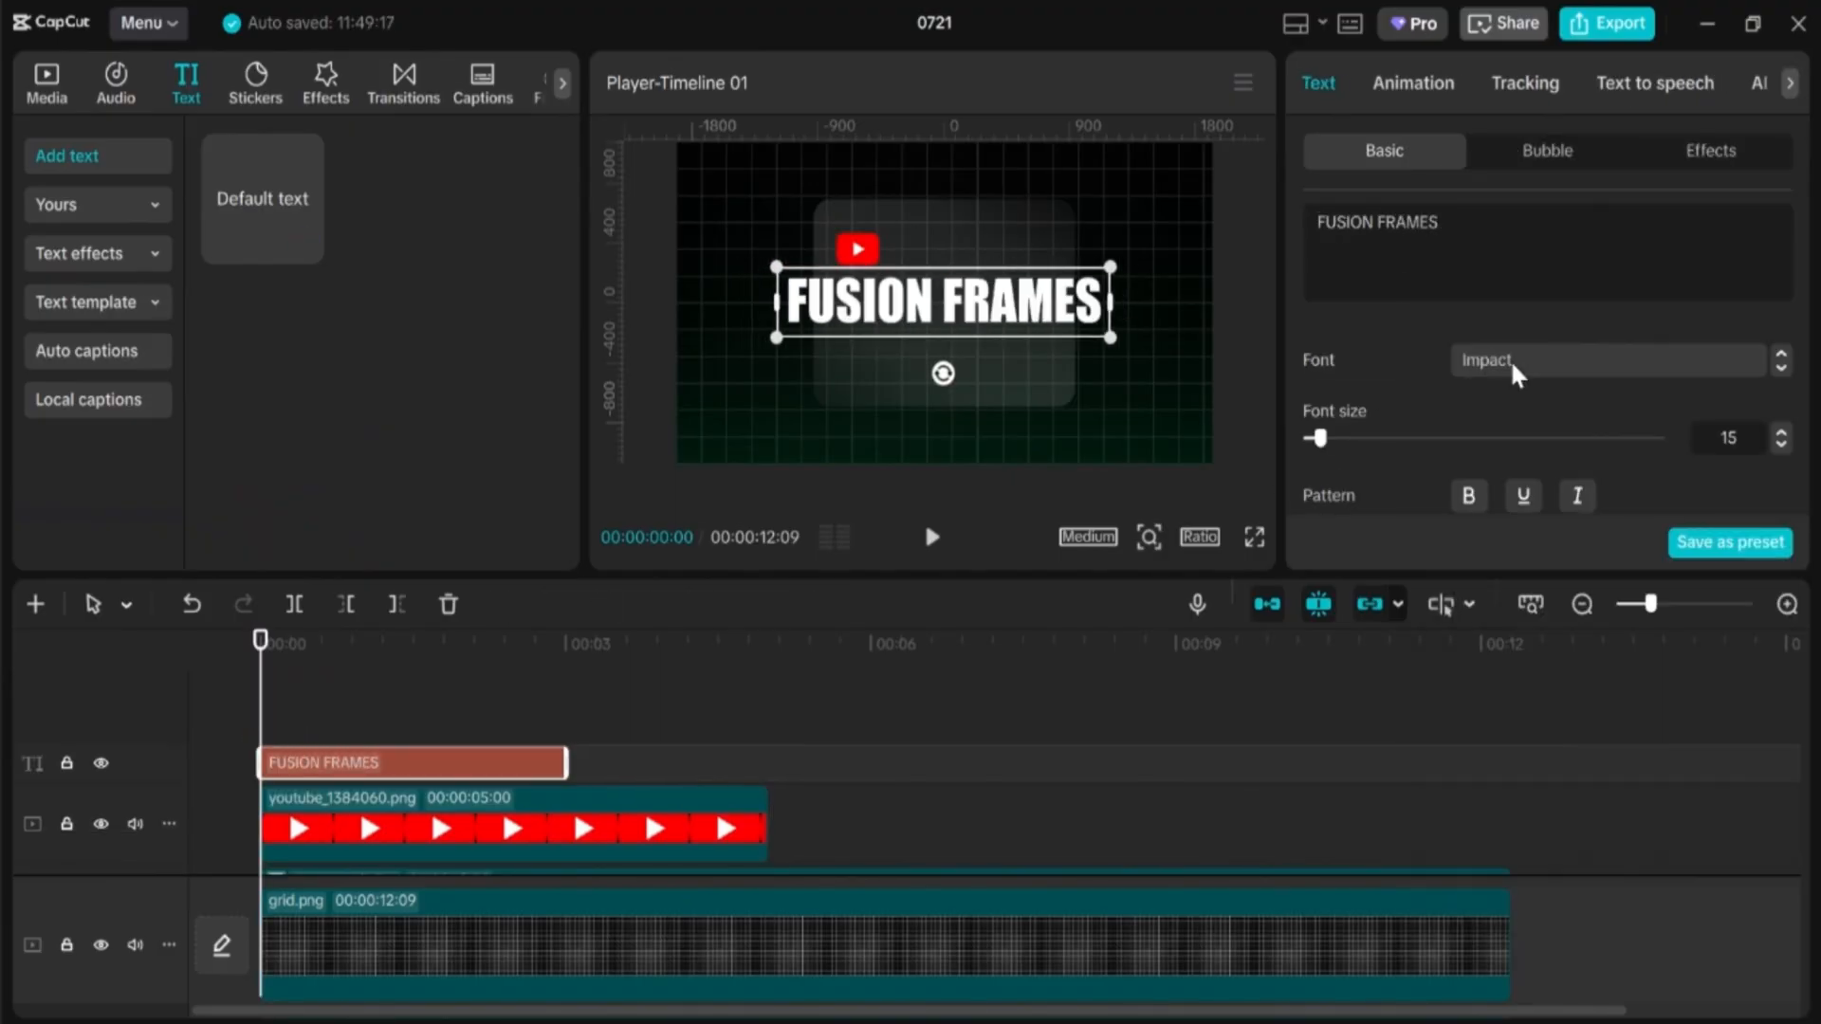
drag(777, 267, 933, 249)
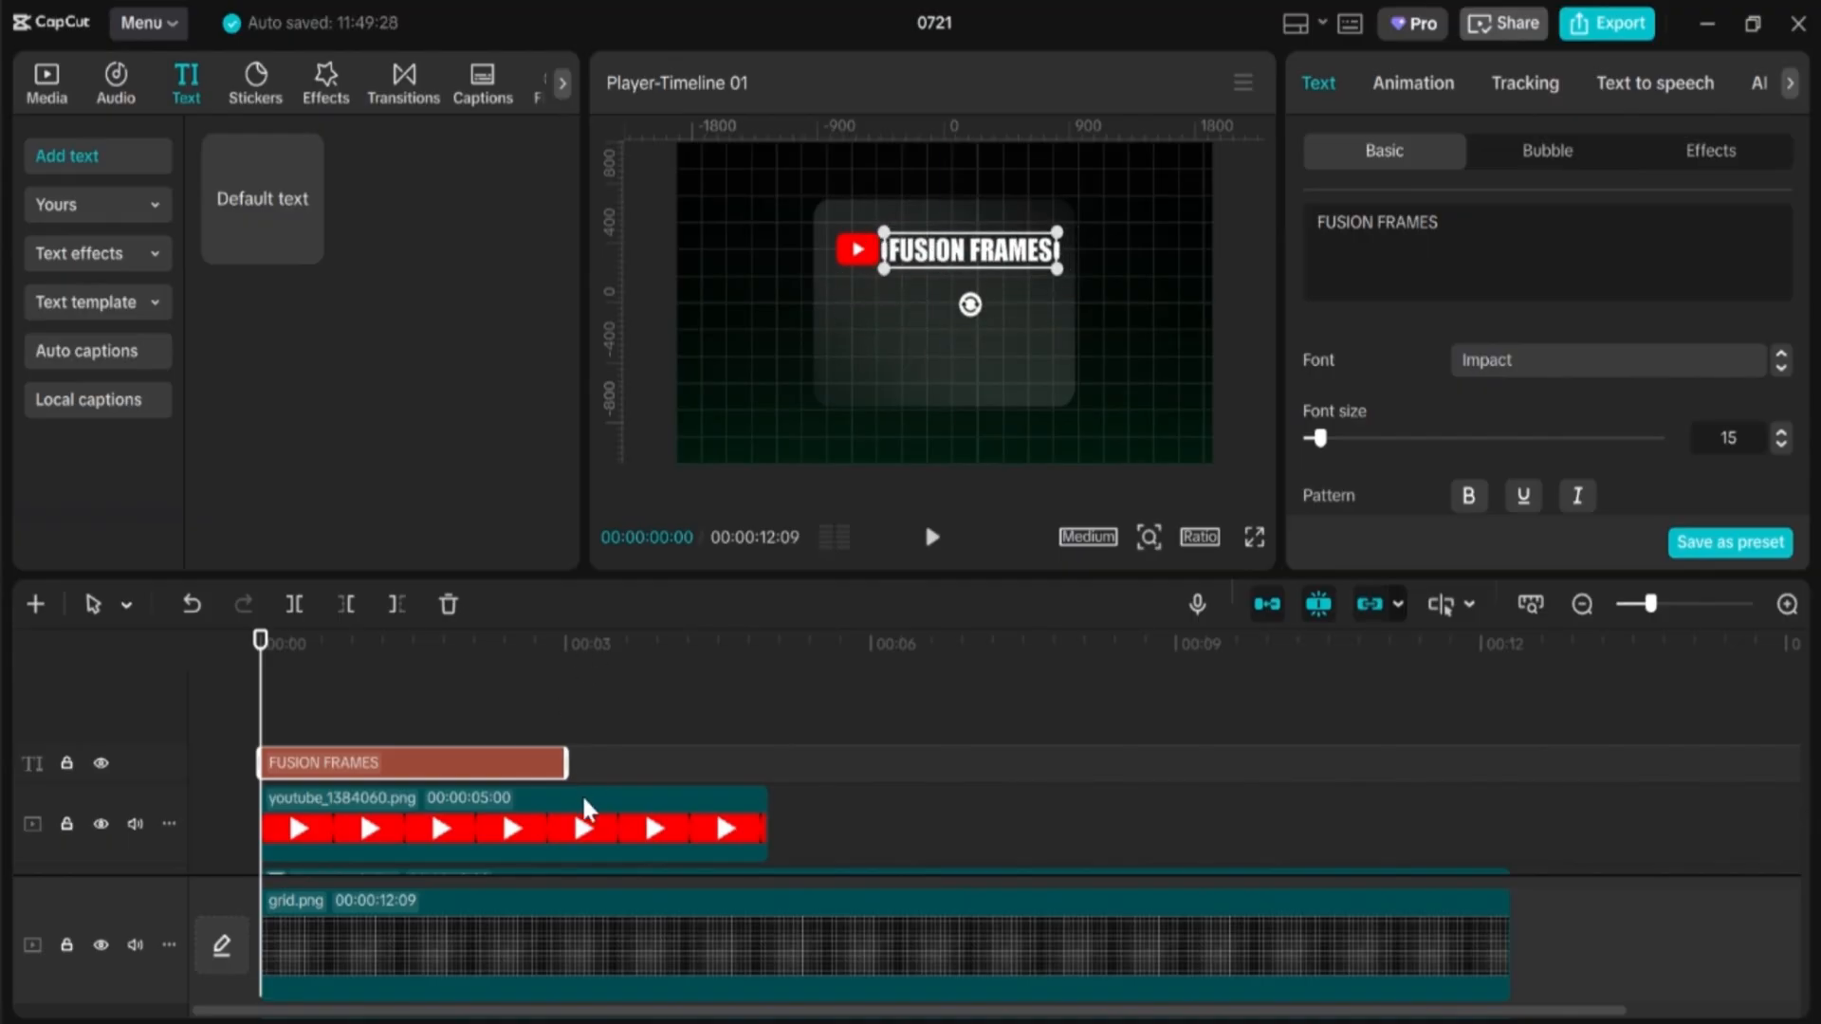
Step: Stretch the title and logo clips to 12:09 and return the playhead to the start
drag(566, 763, 1508, 766)
ctrl+click(732, 850)
click(818, 680)
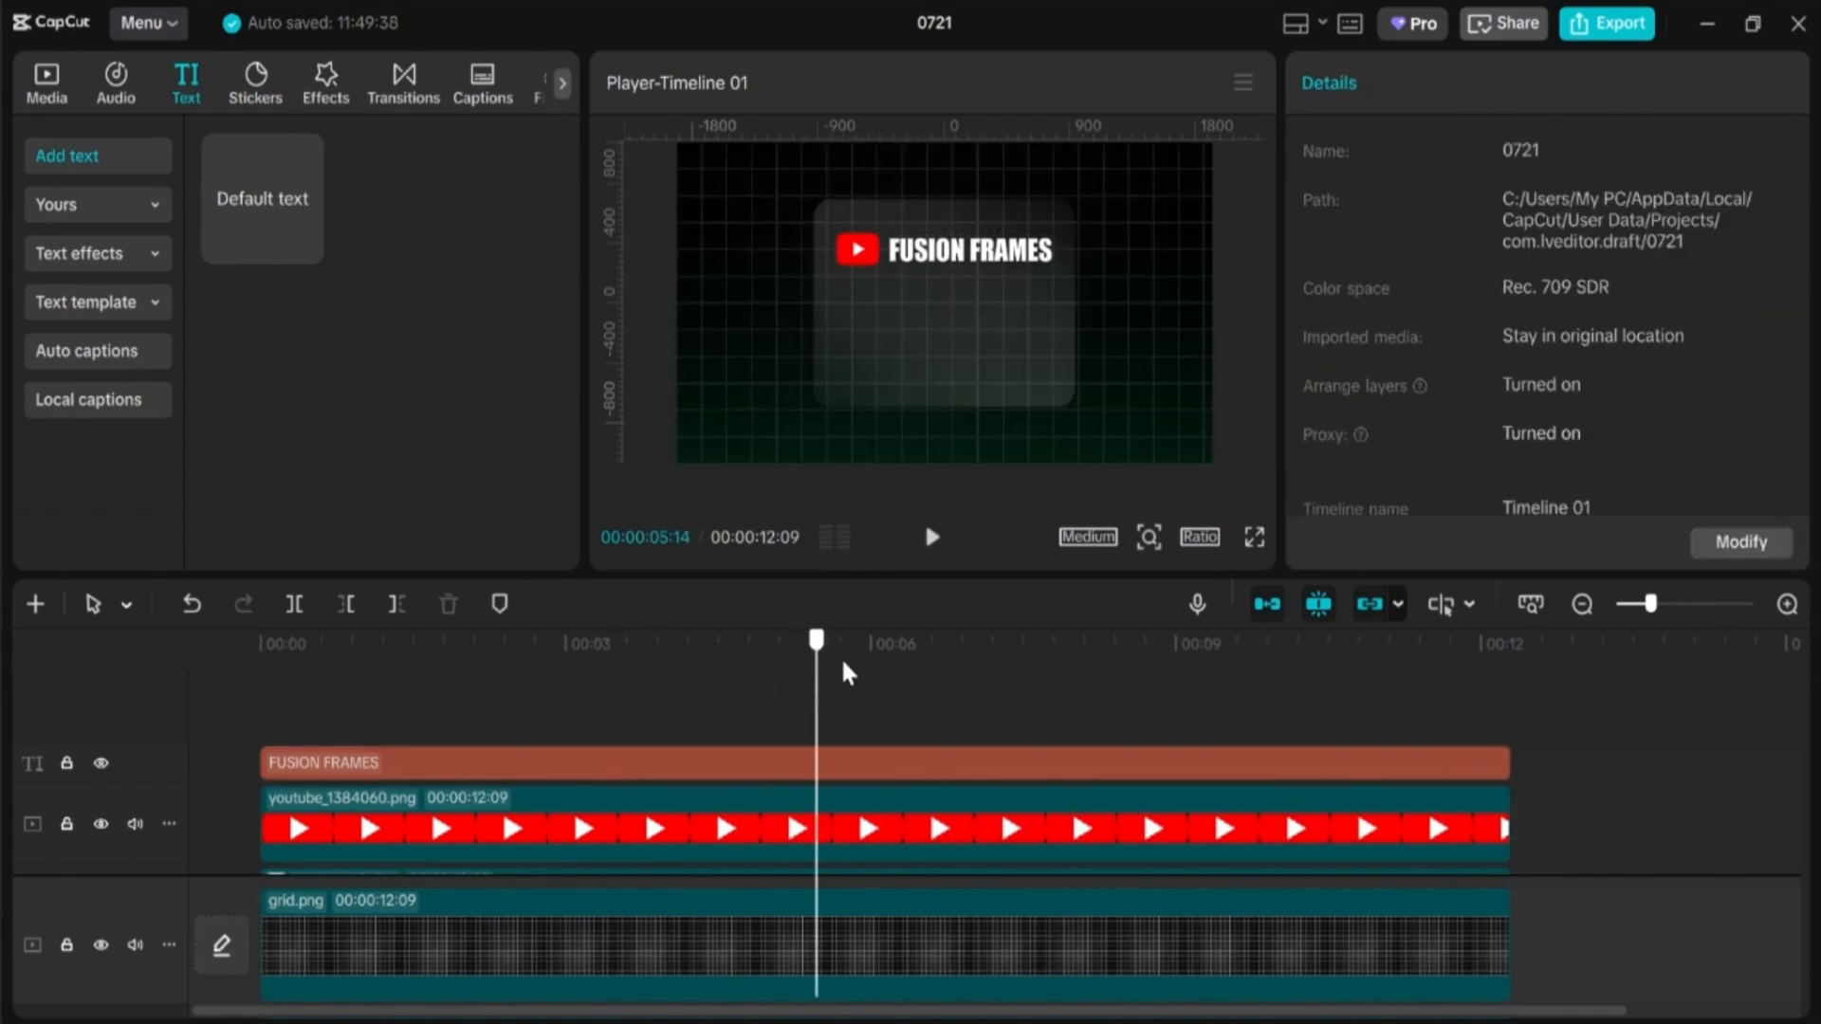
click(856, 687)
drag(863, 648, 233, 693)
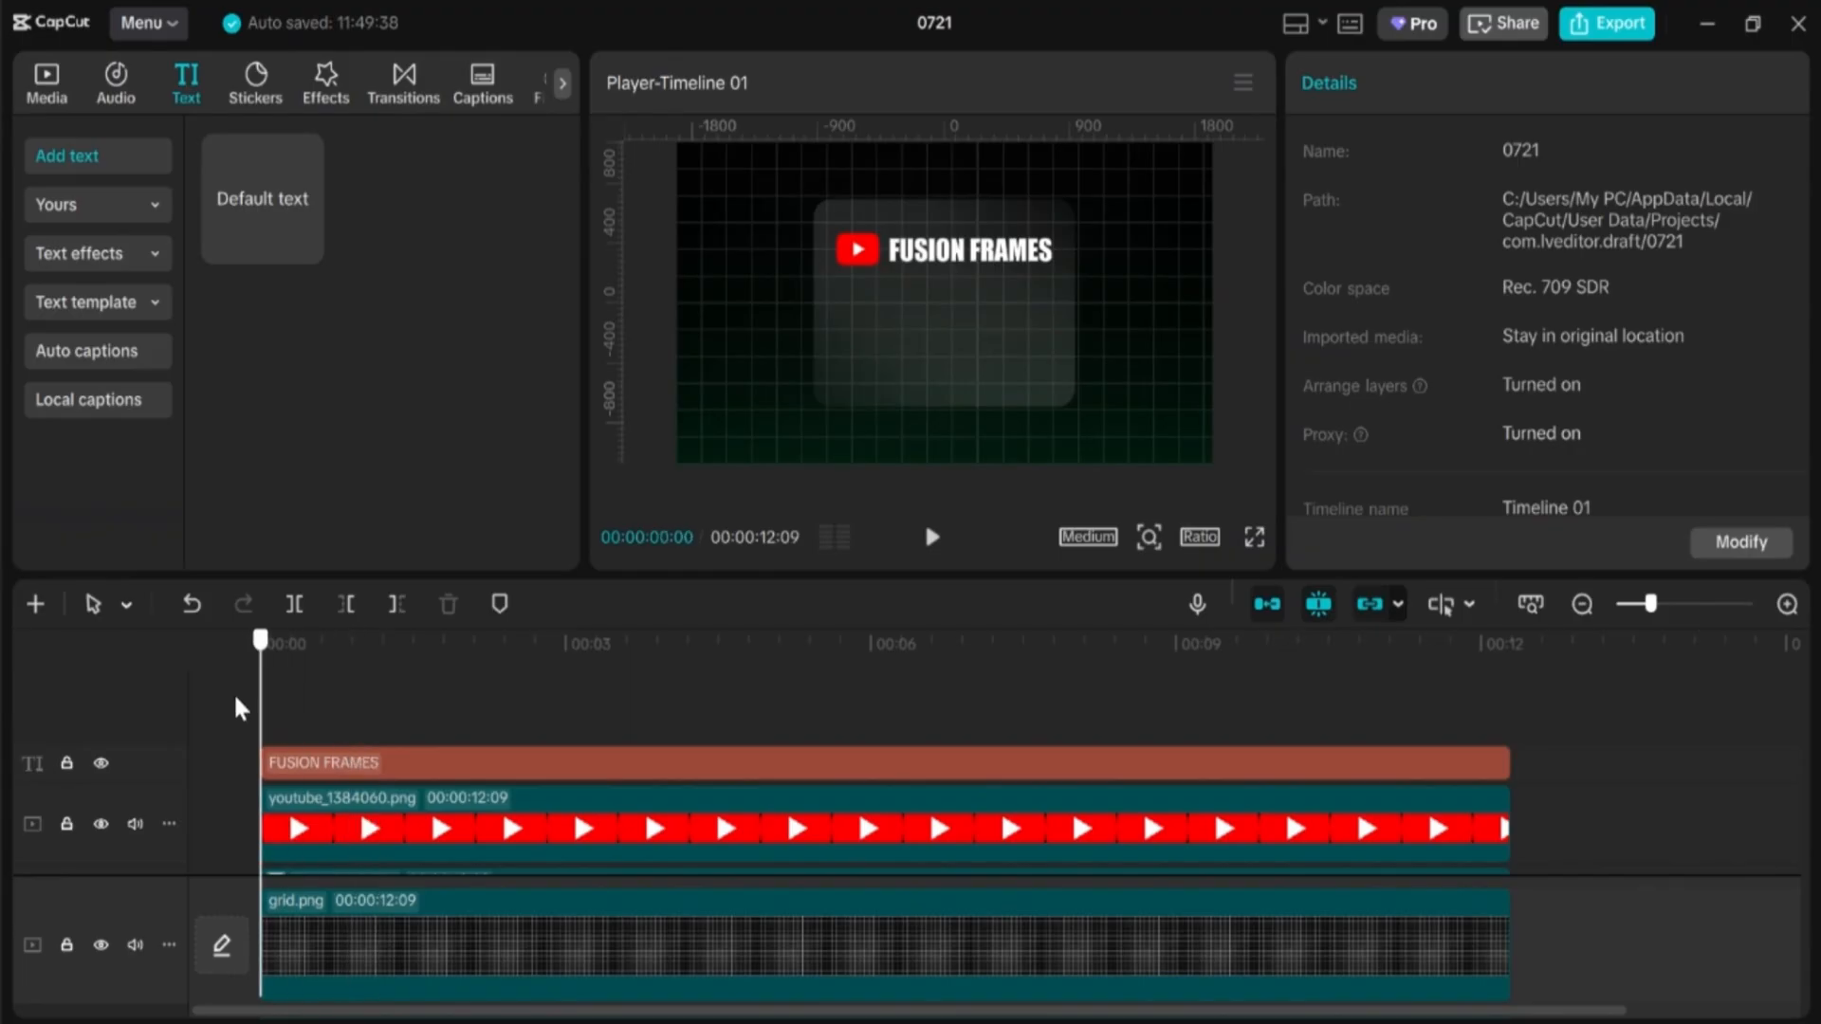
Step: Give the YouTube logo a Zoom Out entrance animation
click(354, 831)
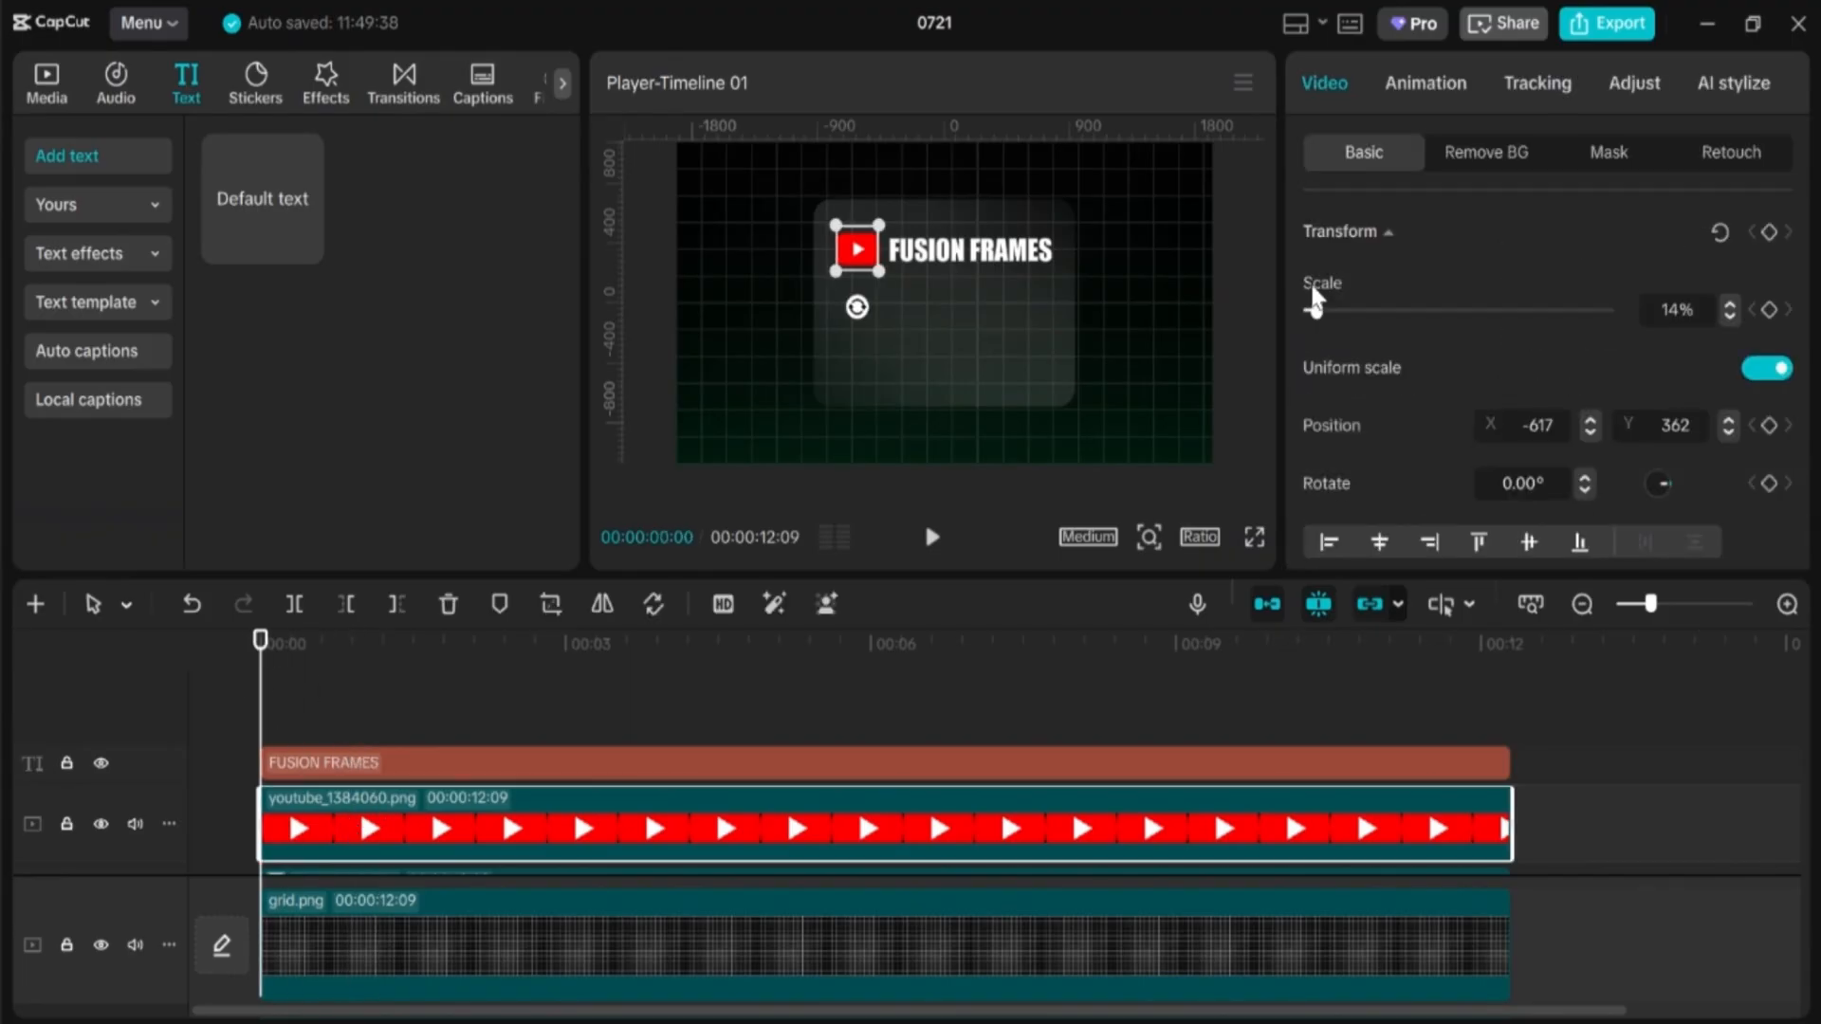
click(1430, 84)
click(1483, 394)
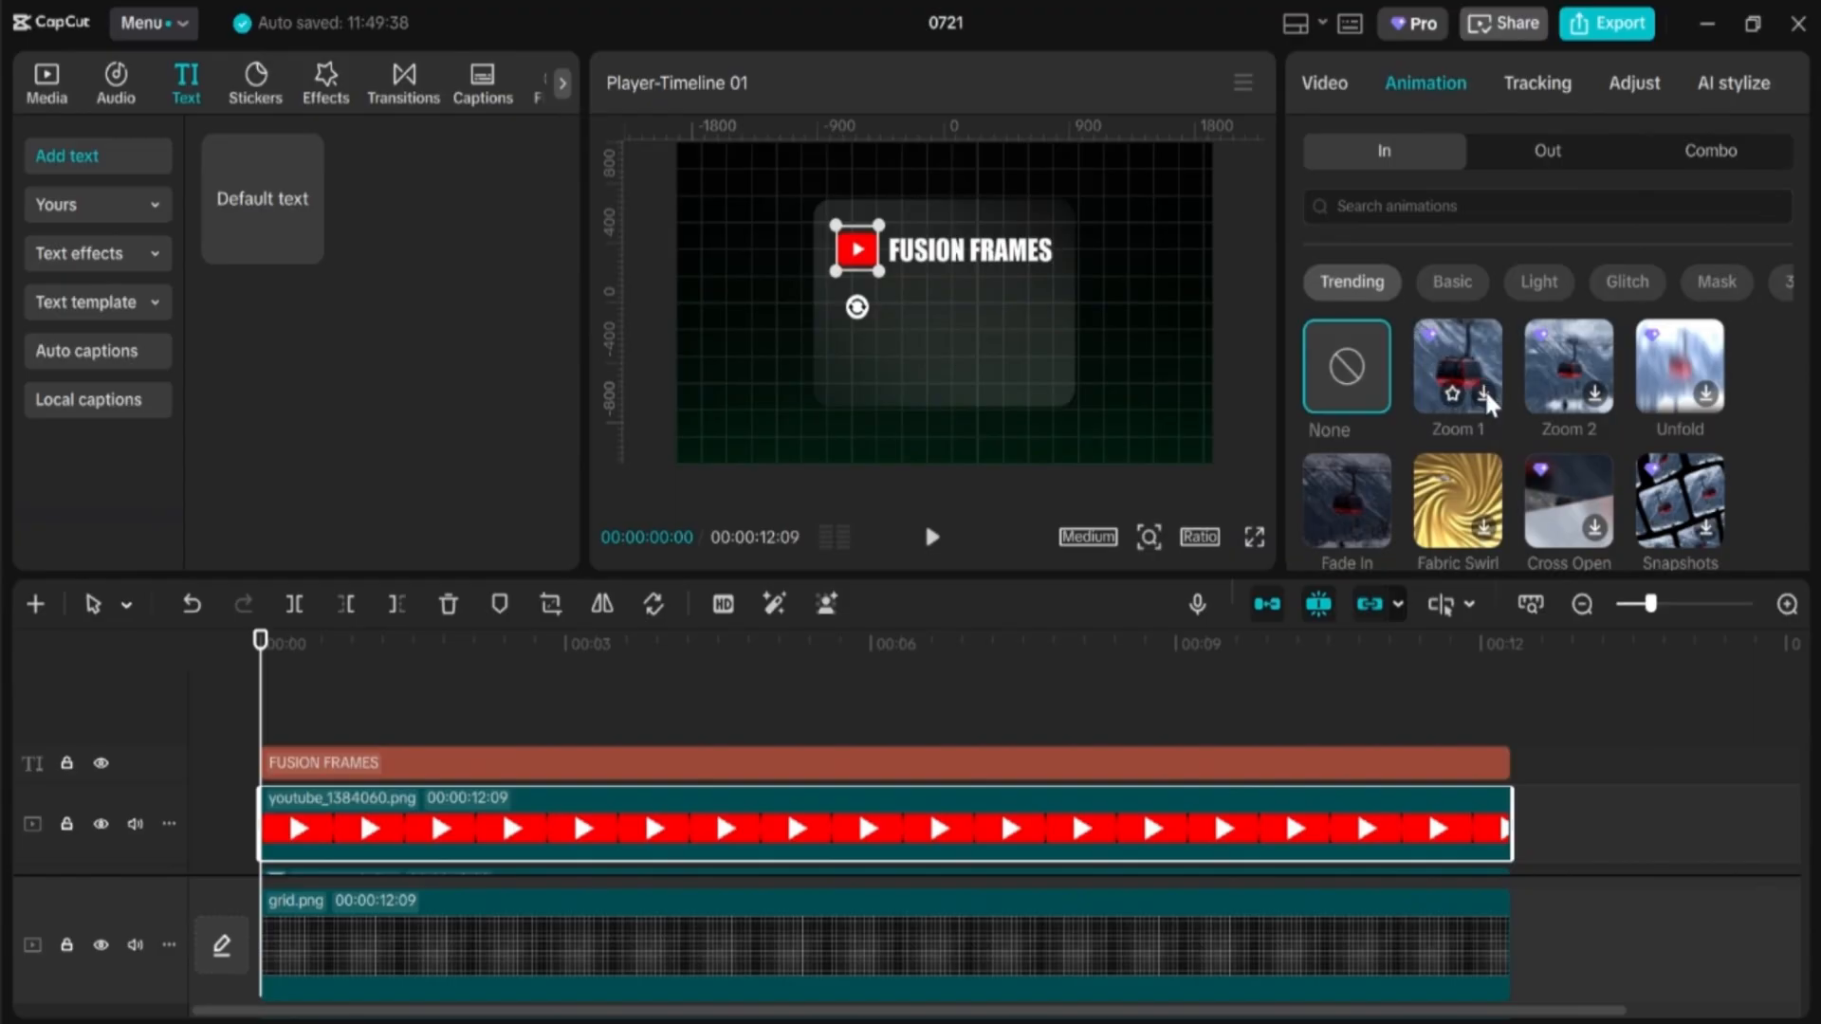
click(1596, 393)
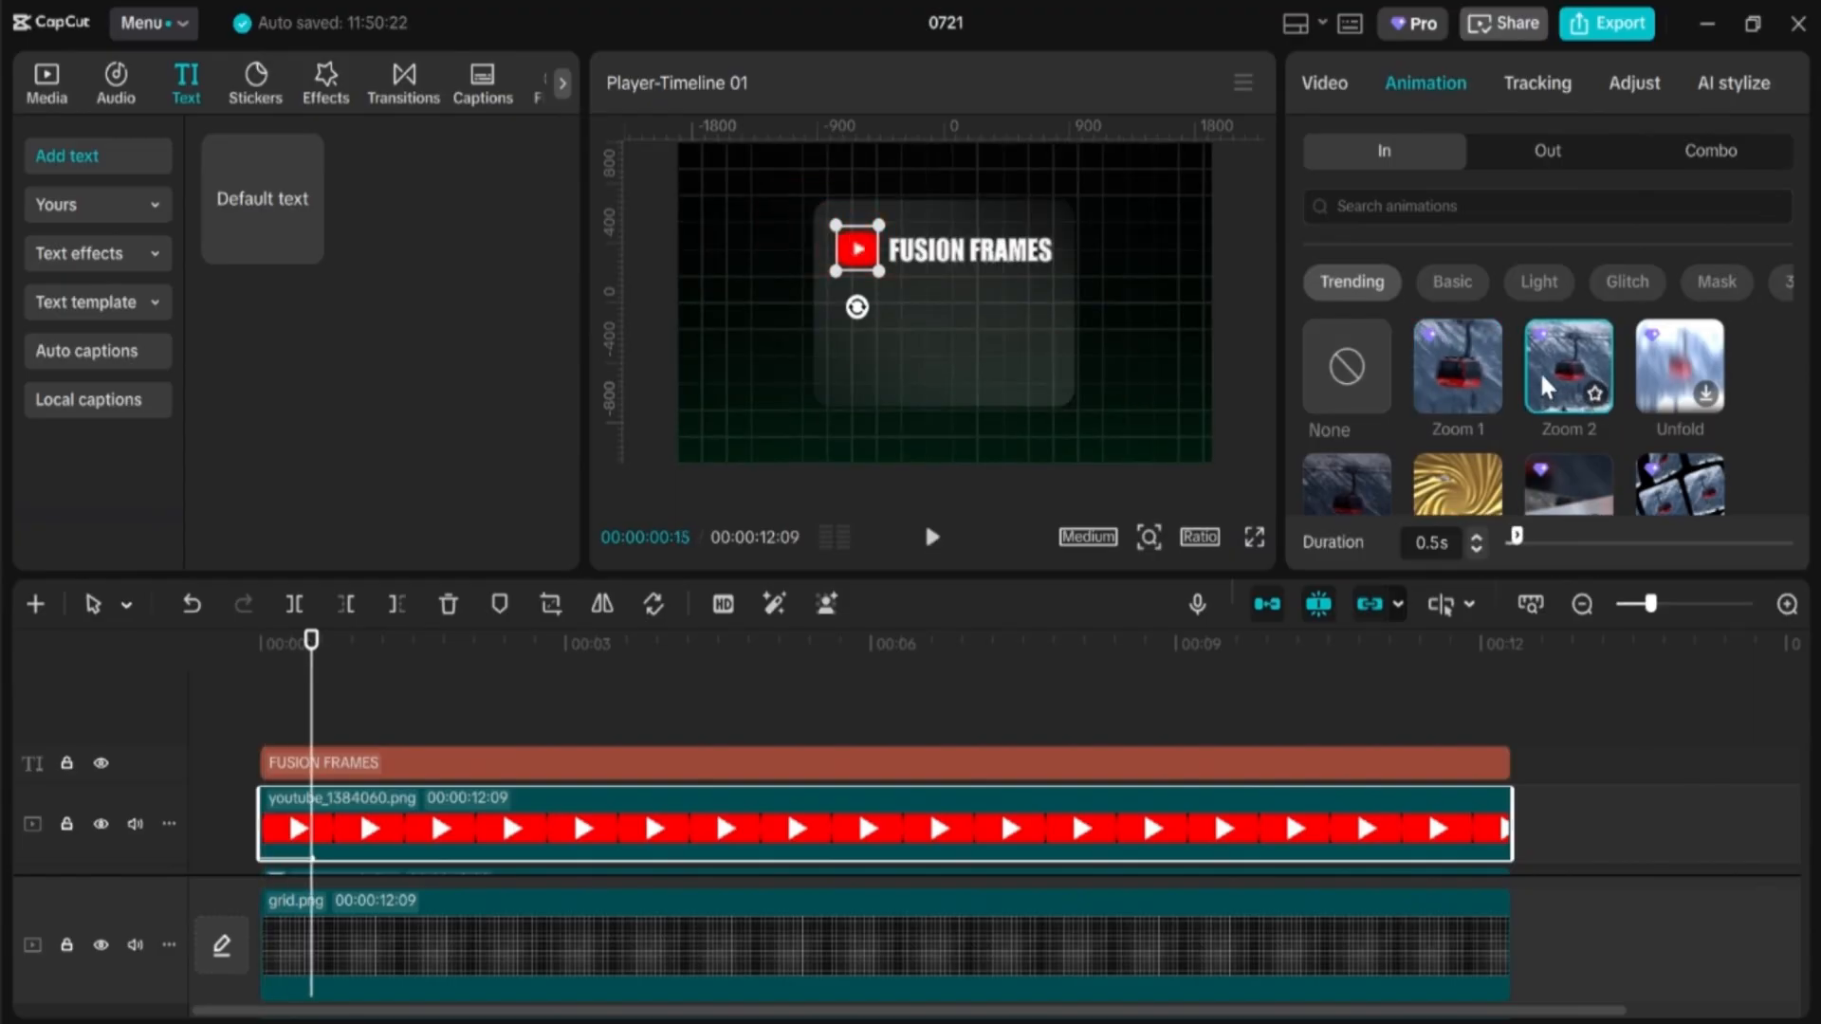
scroll(1540, 370, down, 3)
scroll(1485, 384, up, 1)
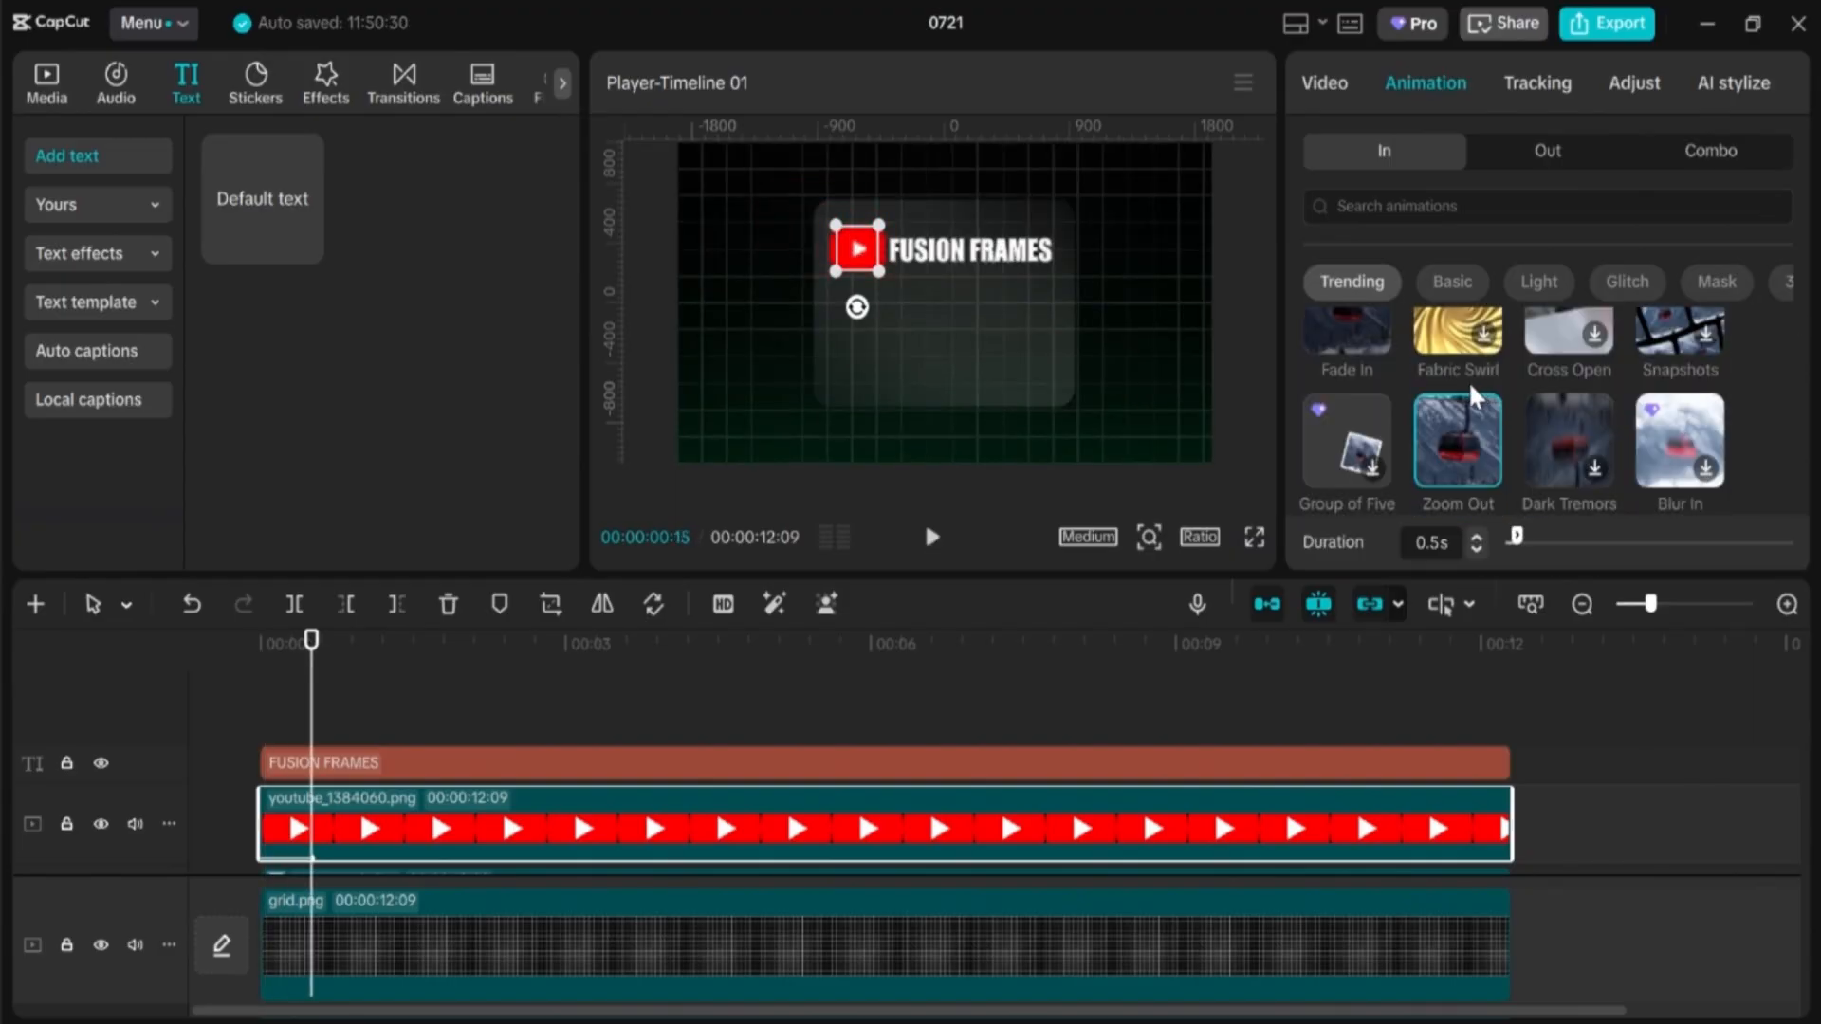
click(1452, 441)
Step: Give the FUSION FRAMES title a 0.7s Slide Right entrance animation
click(333, 765)
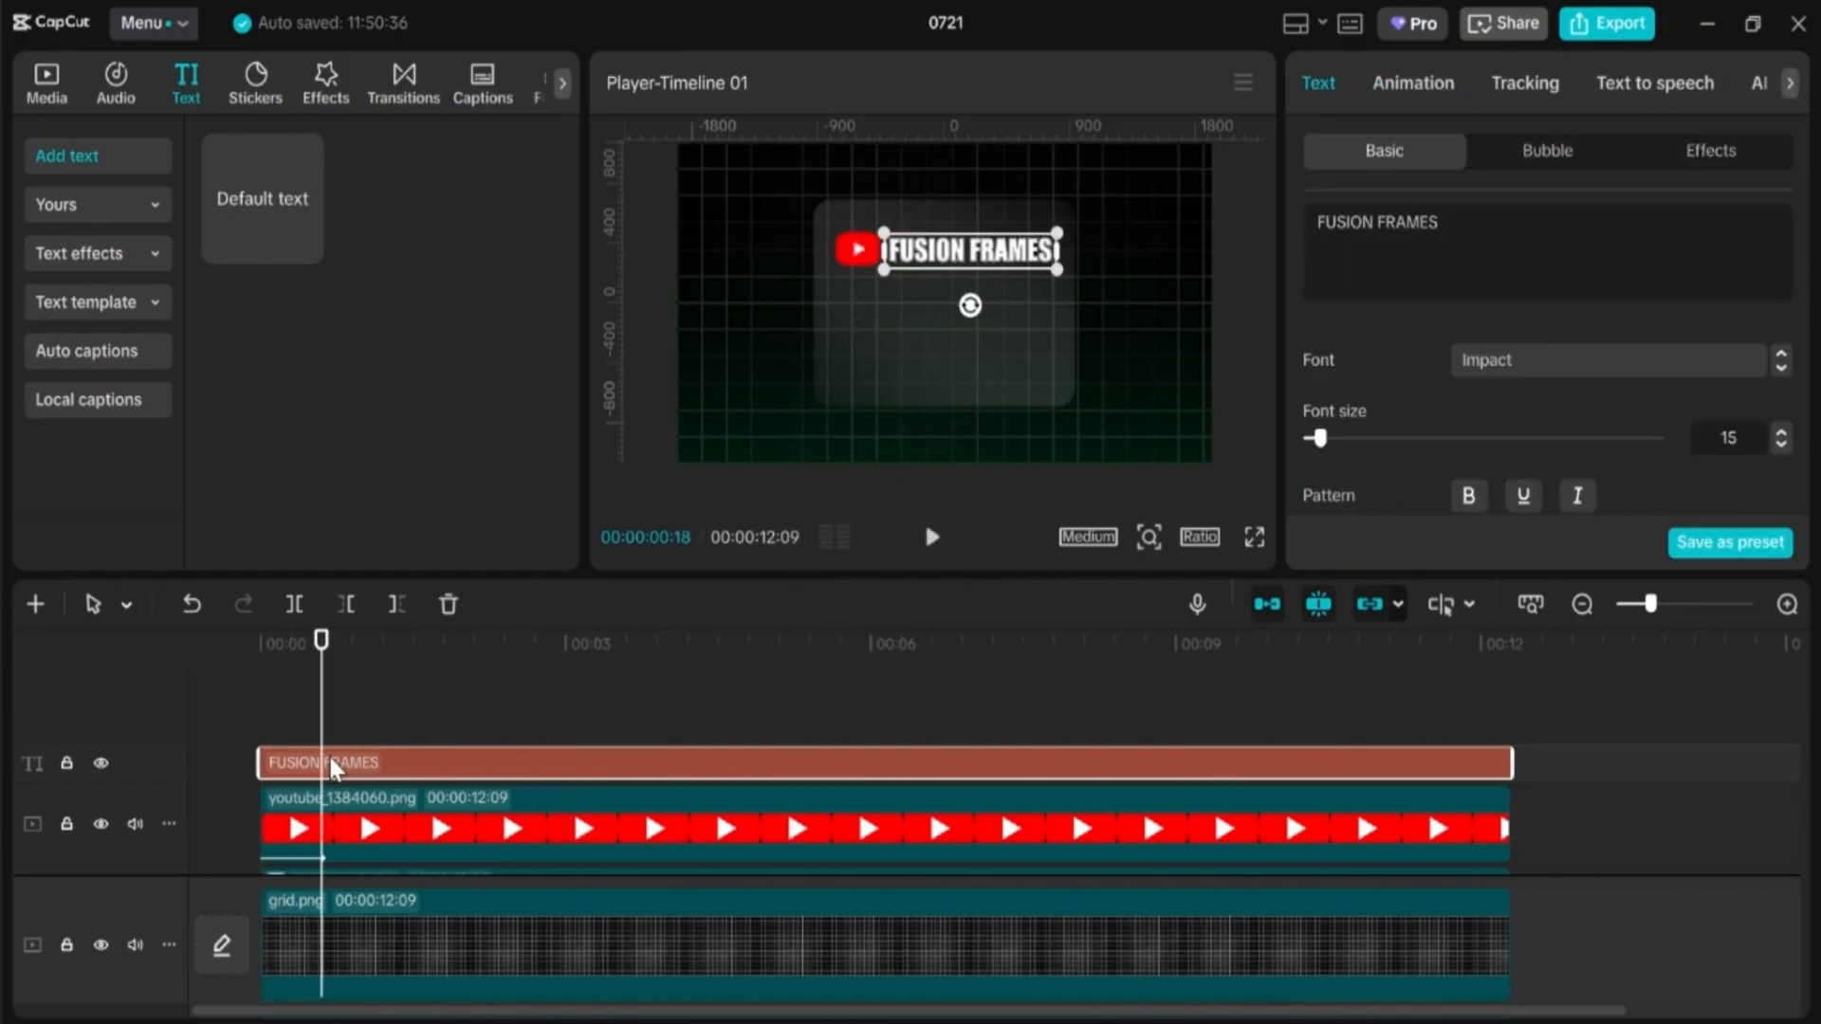
click(1414, 84)
scroll(1533, 289, down, 5)
scroll(1590, 450, up, 5)
click(1774, 215)
click(1360, 450)
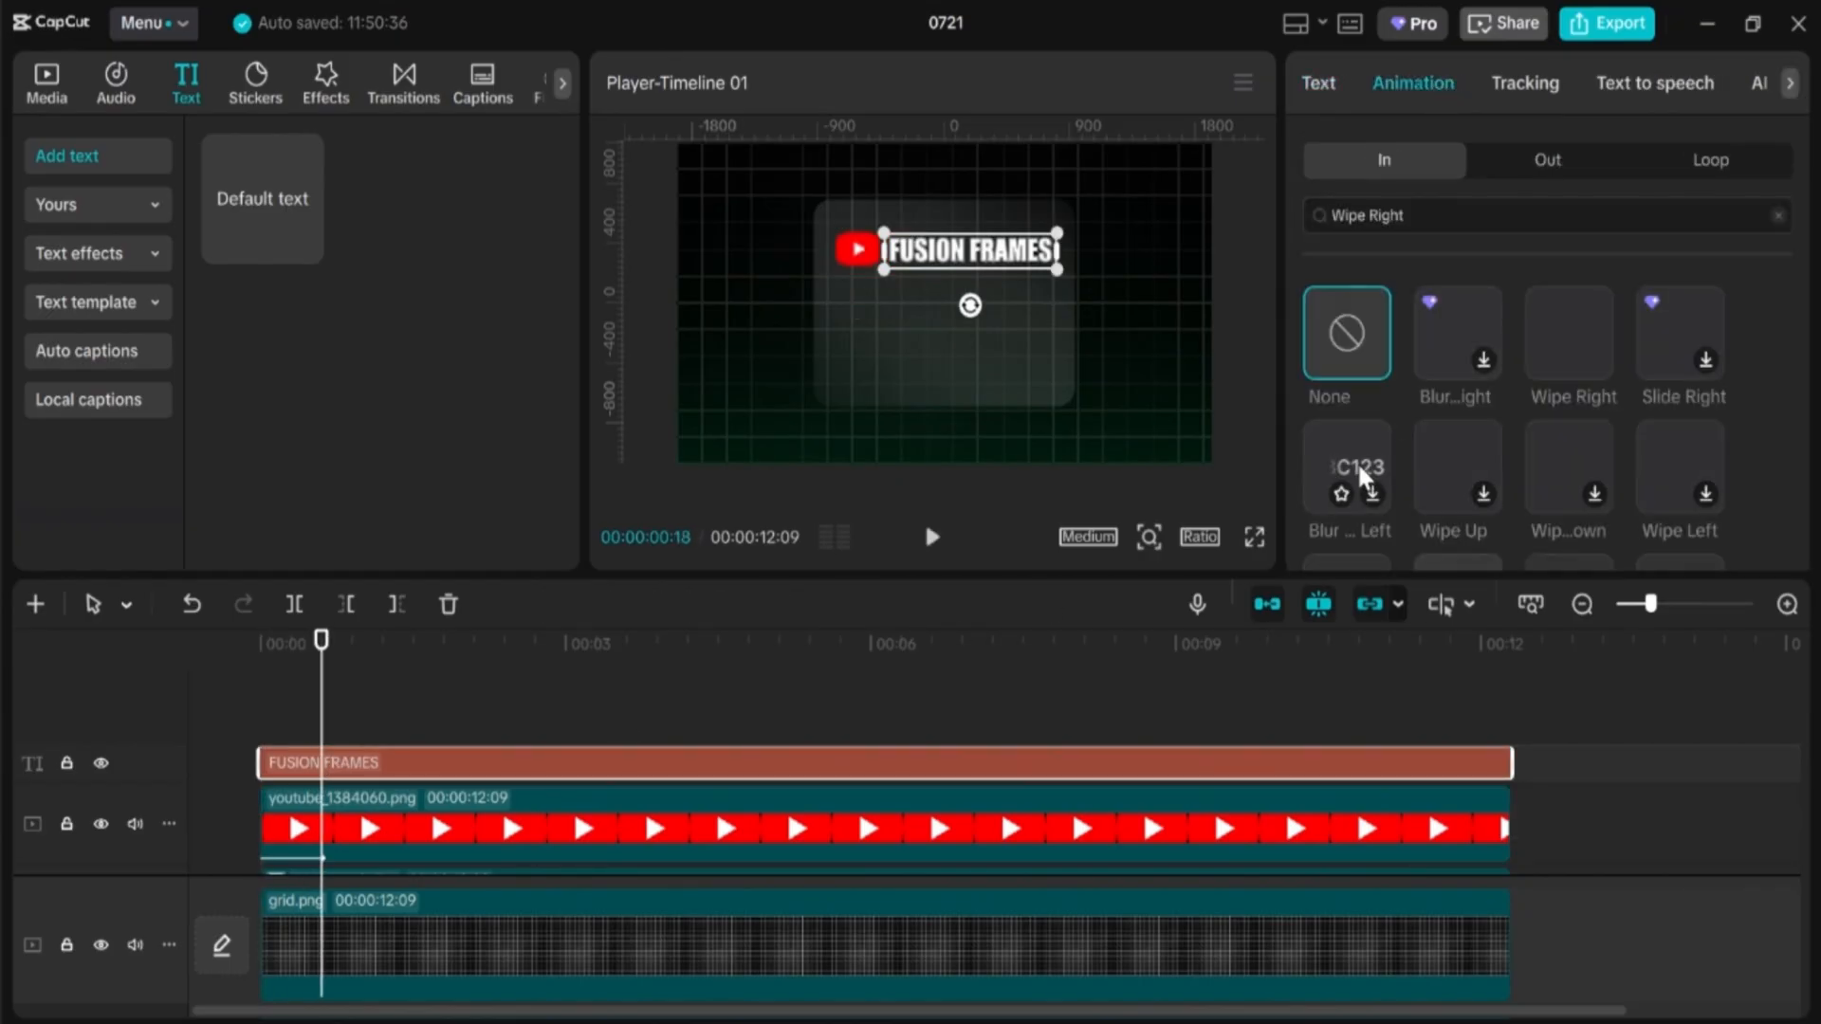
click(1574, 328)
click(1698, 360)
click(1477, 537)
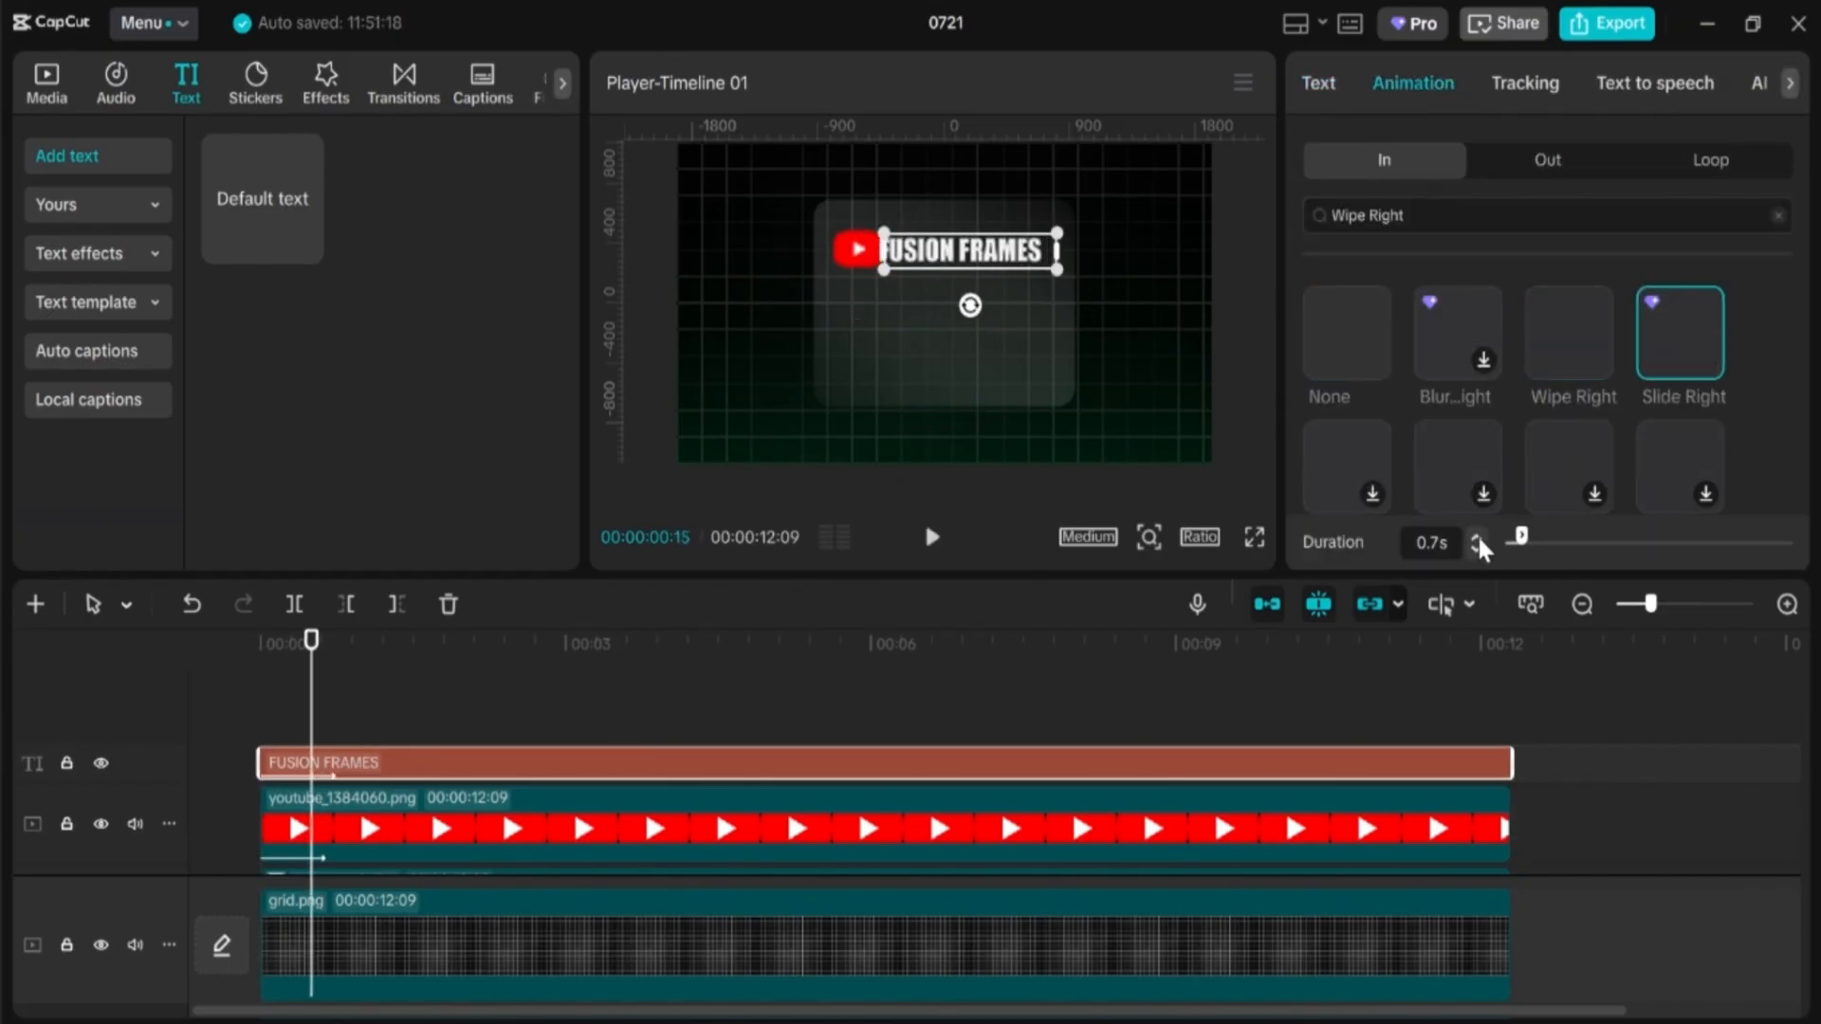
Step: Shift the title clip slightly later and play the intro to check both entrances
drag(270, 763, 392, 803)
key(space)
click(327, 724)
scroll(332, 721, down, 2)
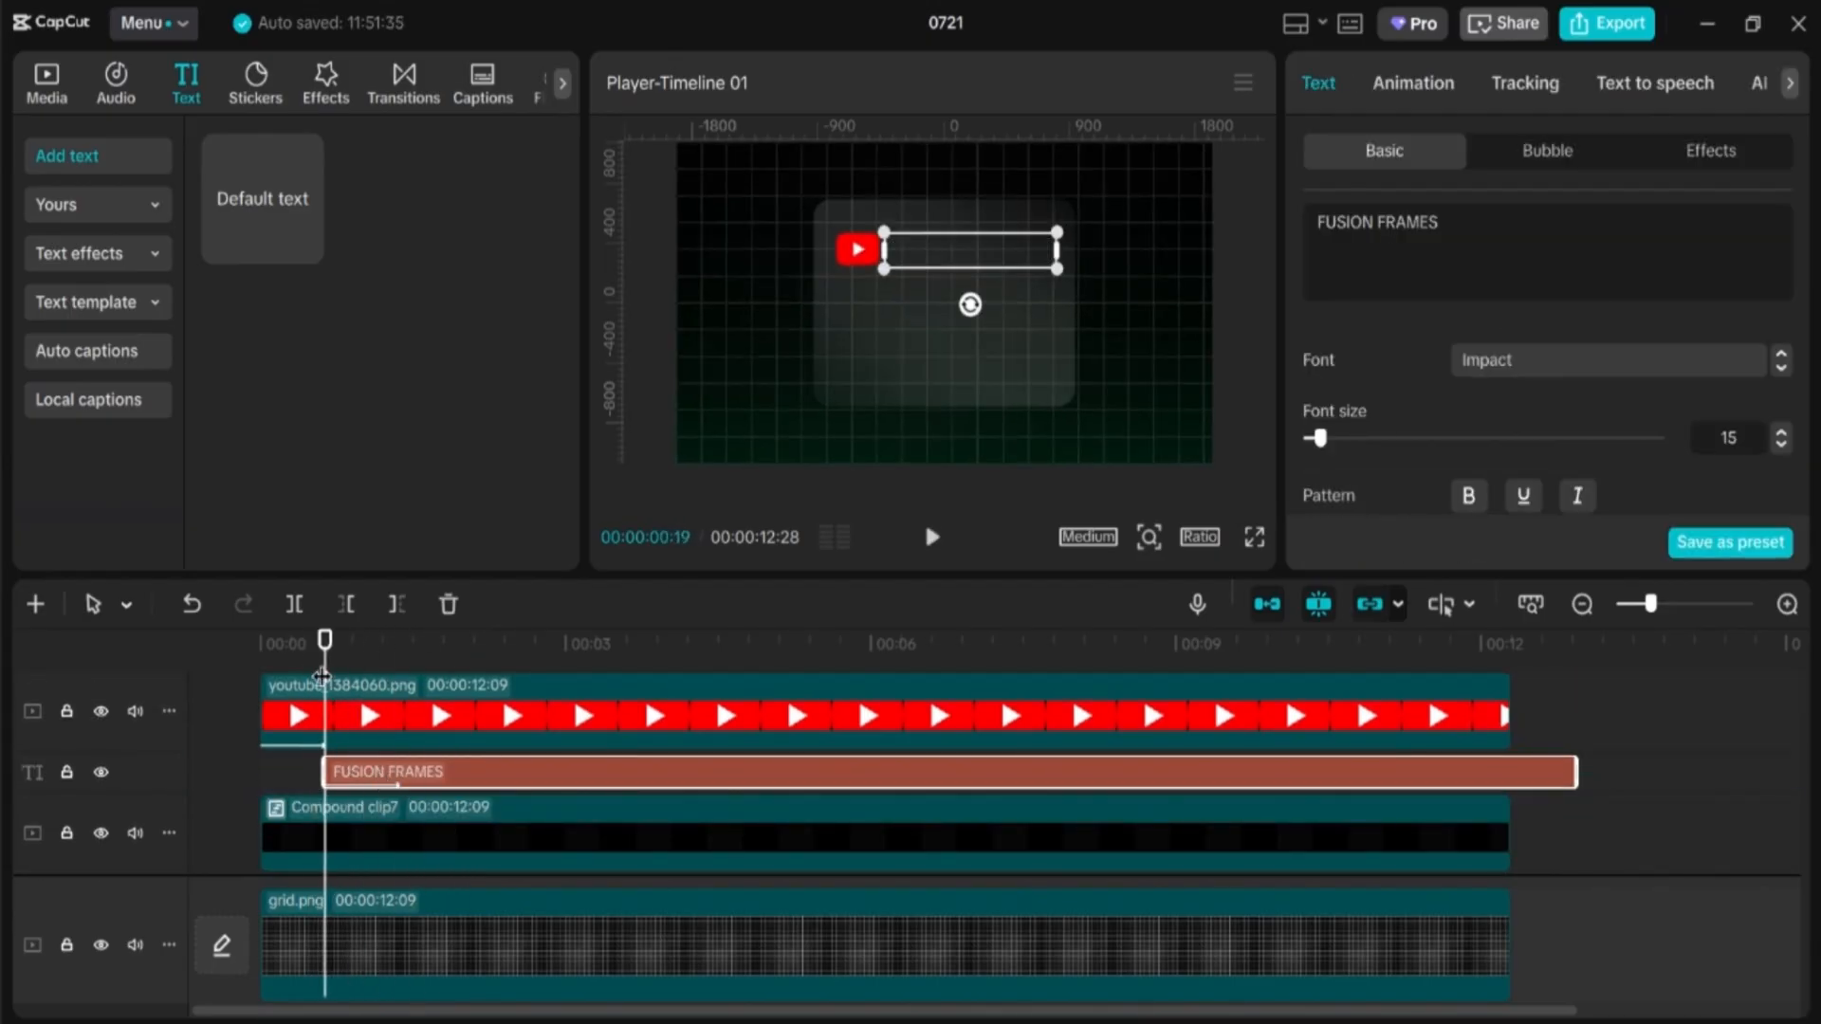
key(space)
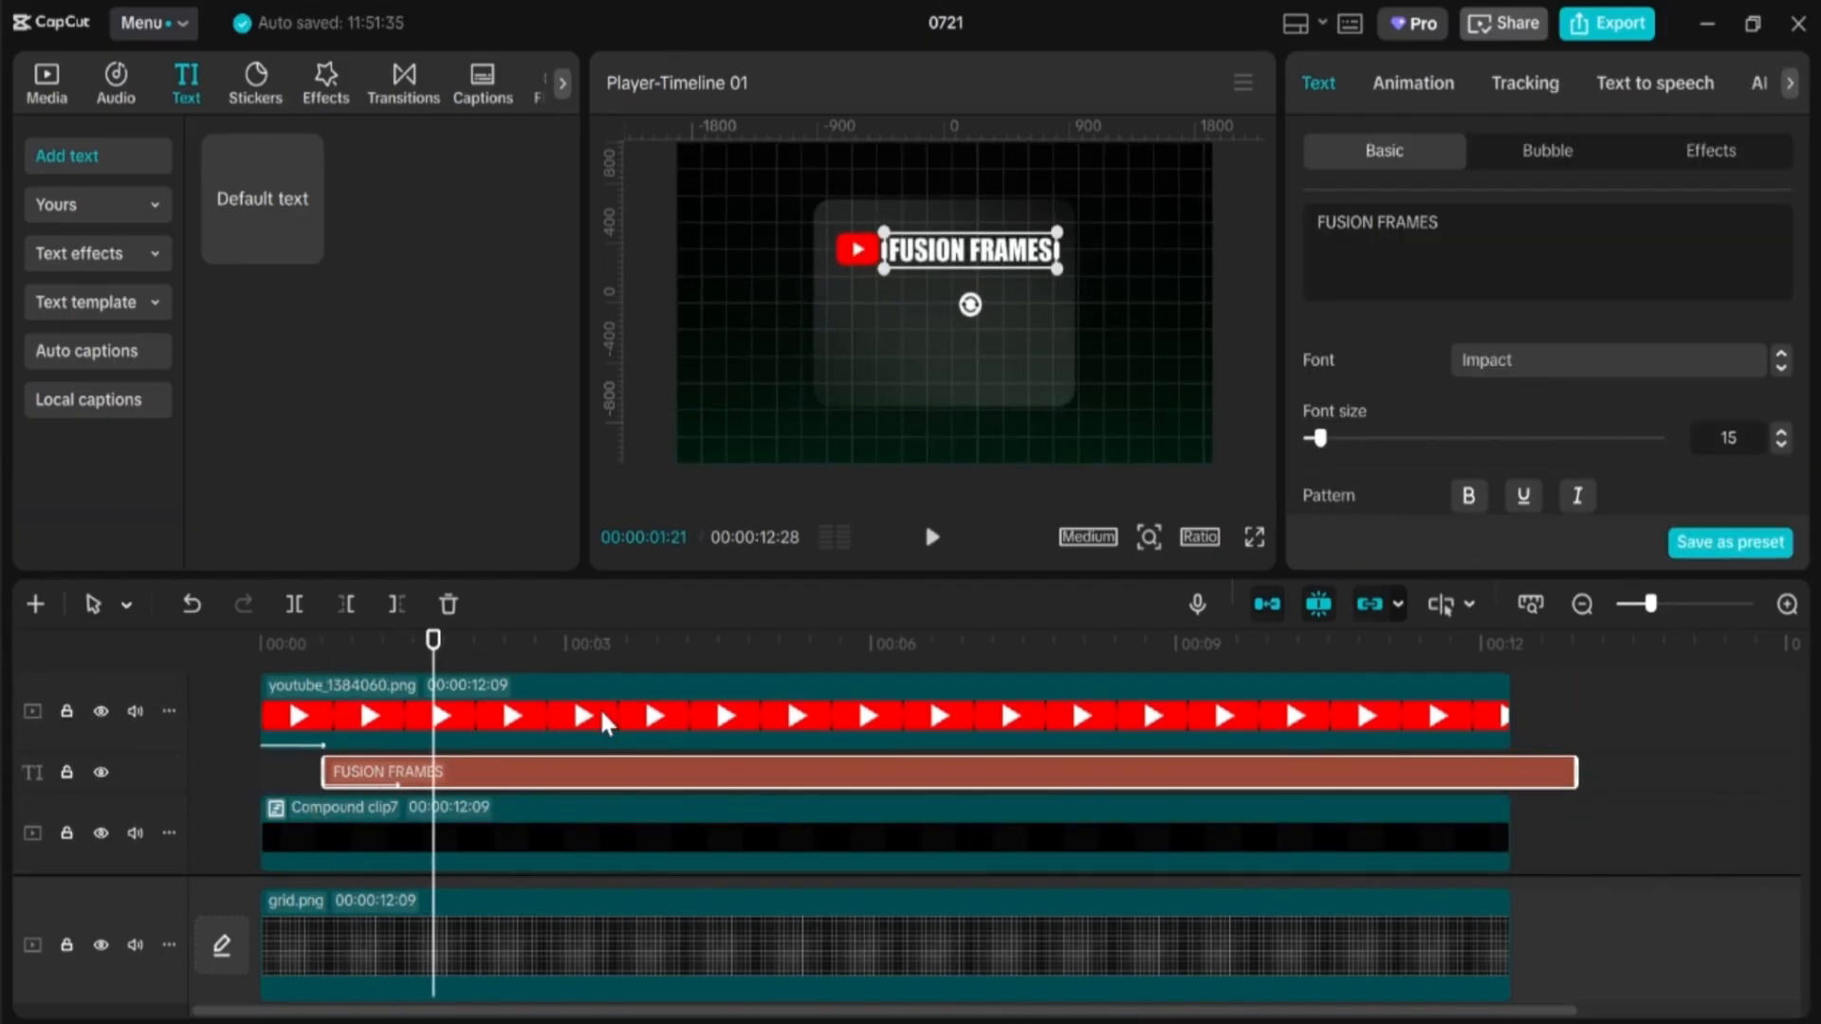
right_click(453, 771)
Step: Make the title a compound clip with a Split mask rotated to 90°
click(559, 841)
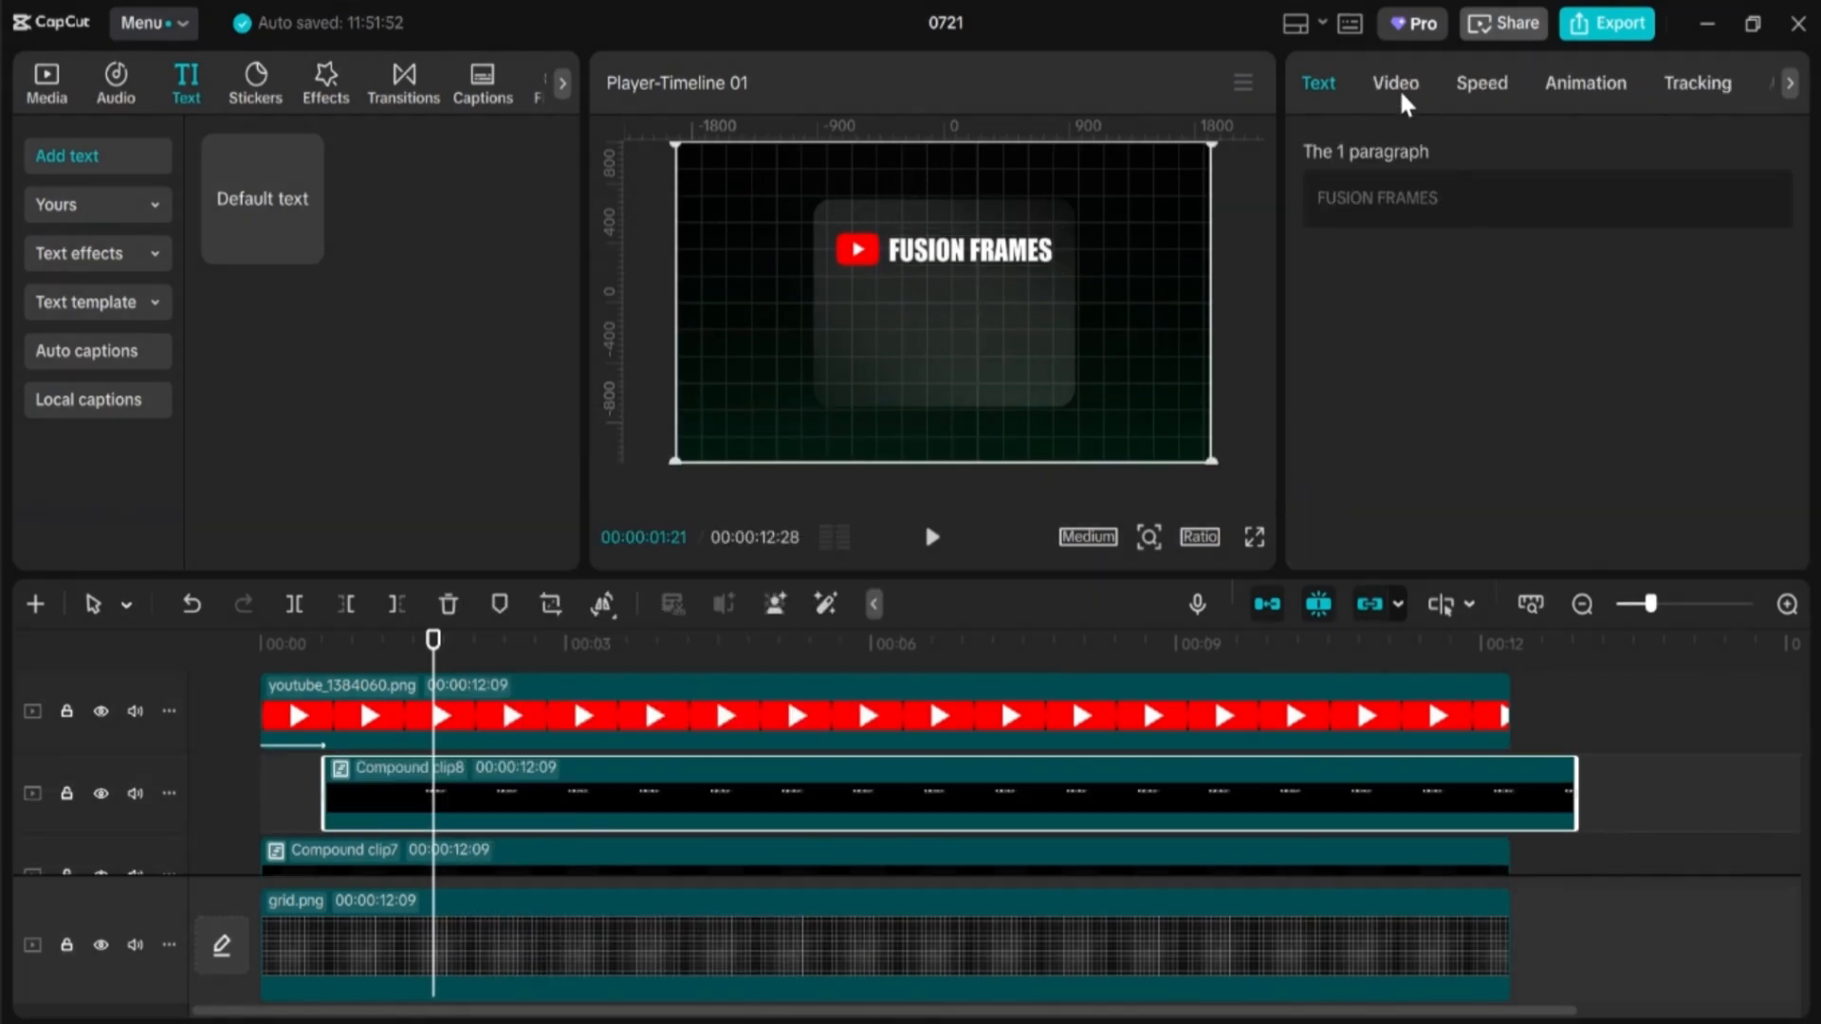
click(1398, 89)
click(1605, 156)
click(1384, 284)
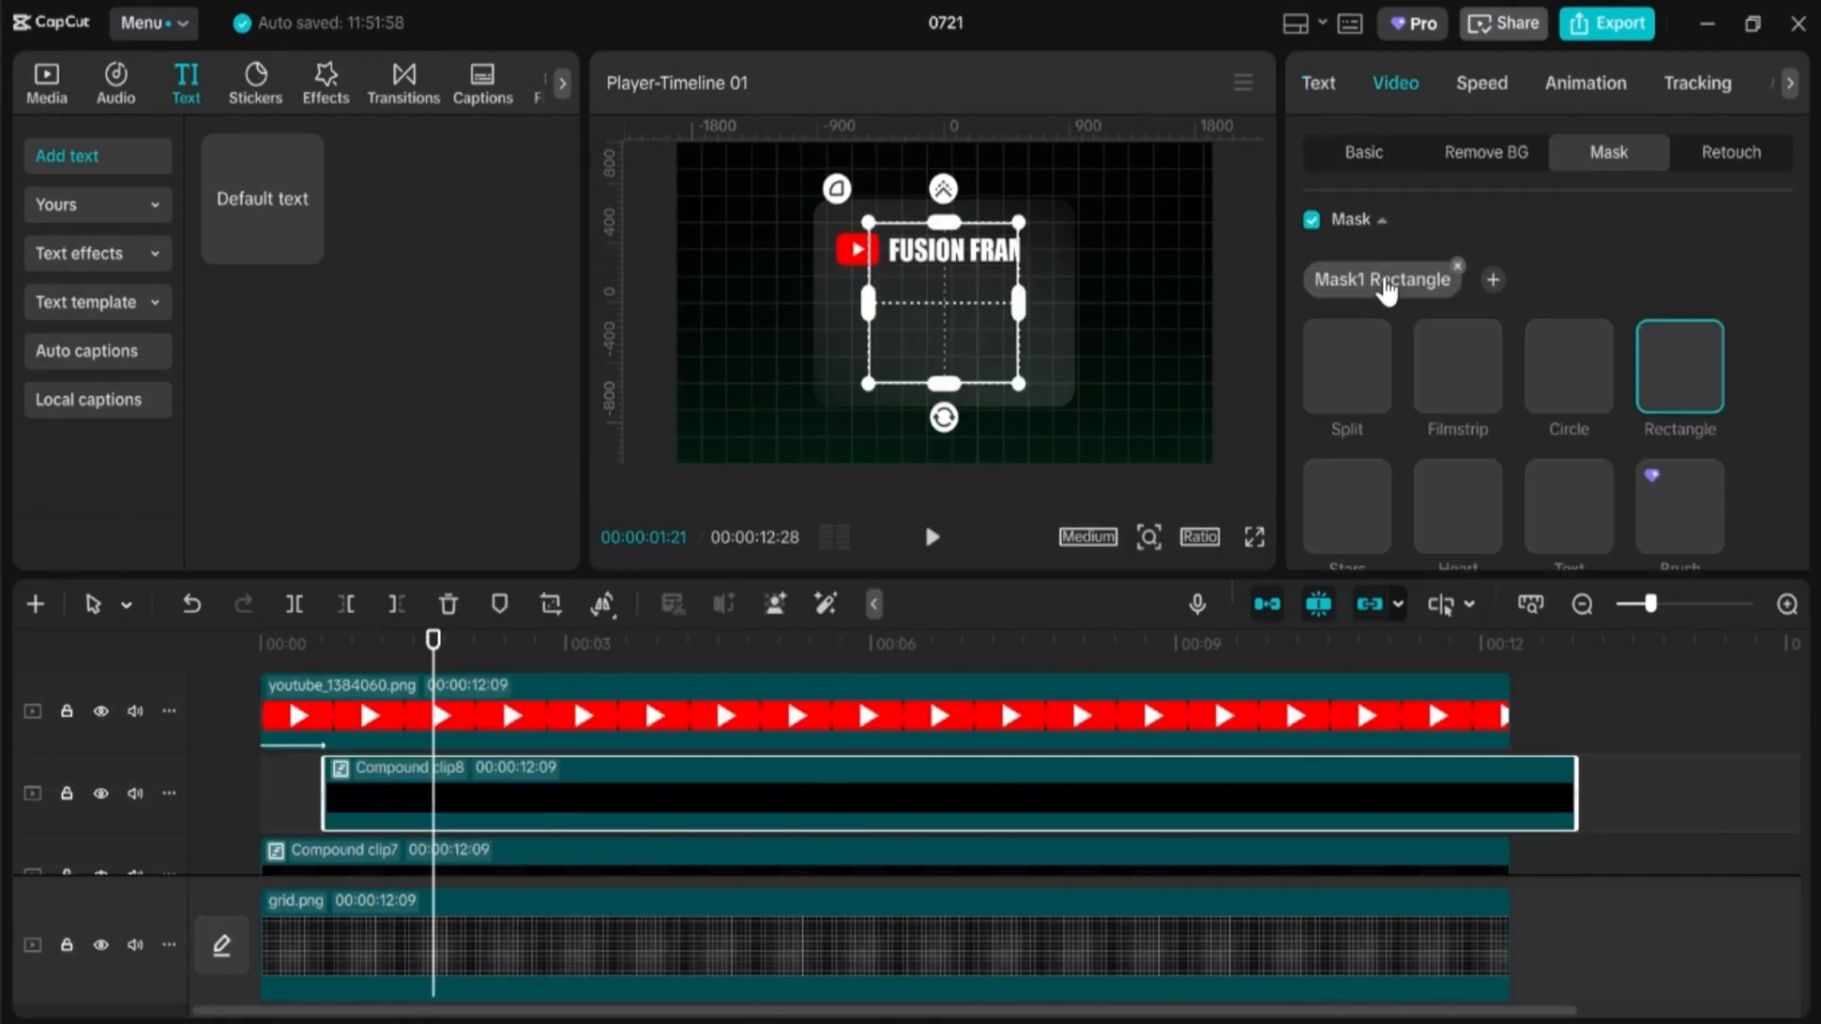
click(1345, 351)
drag(946, 341, 842, 356)
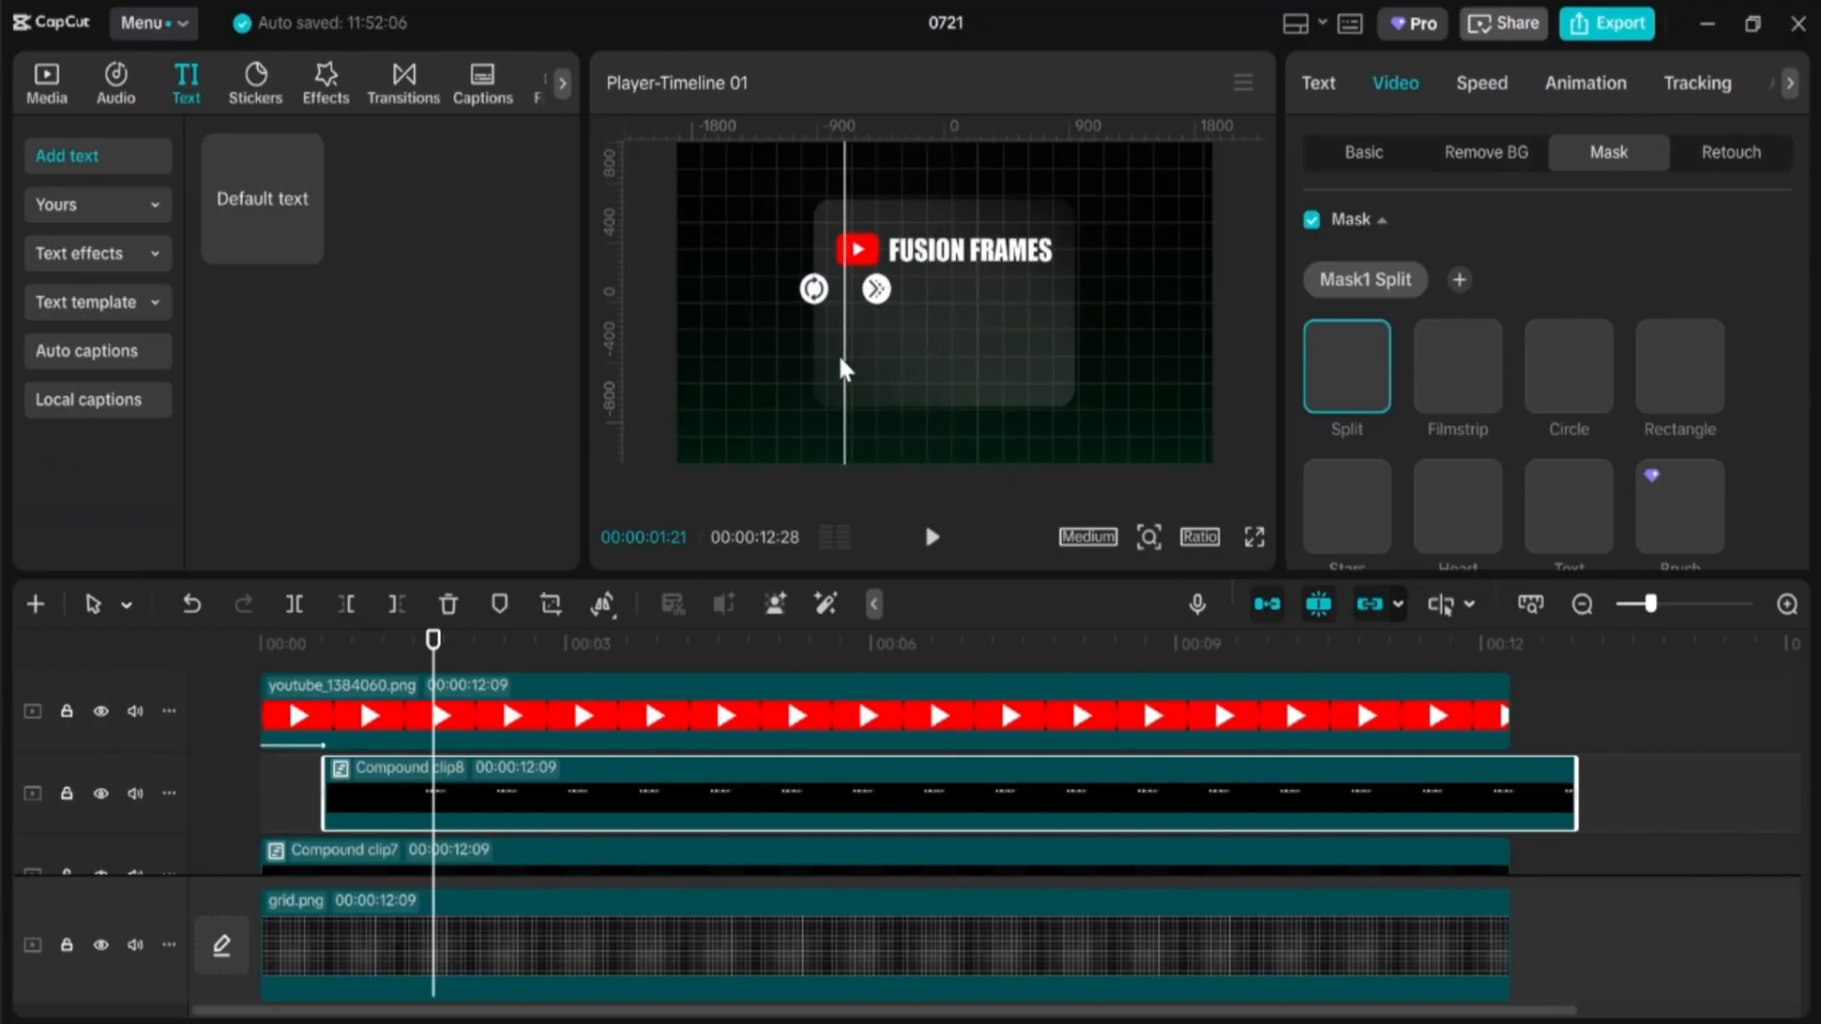
Step: Play and scrub the intro to check the title sliding out from behind the logo
click(262, 645)
key(space)
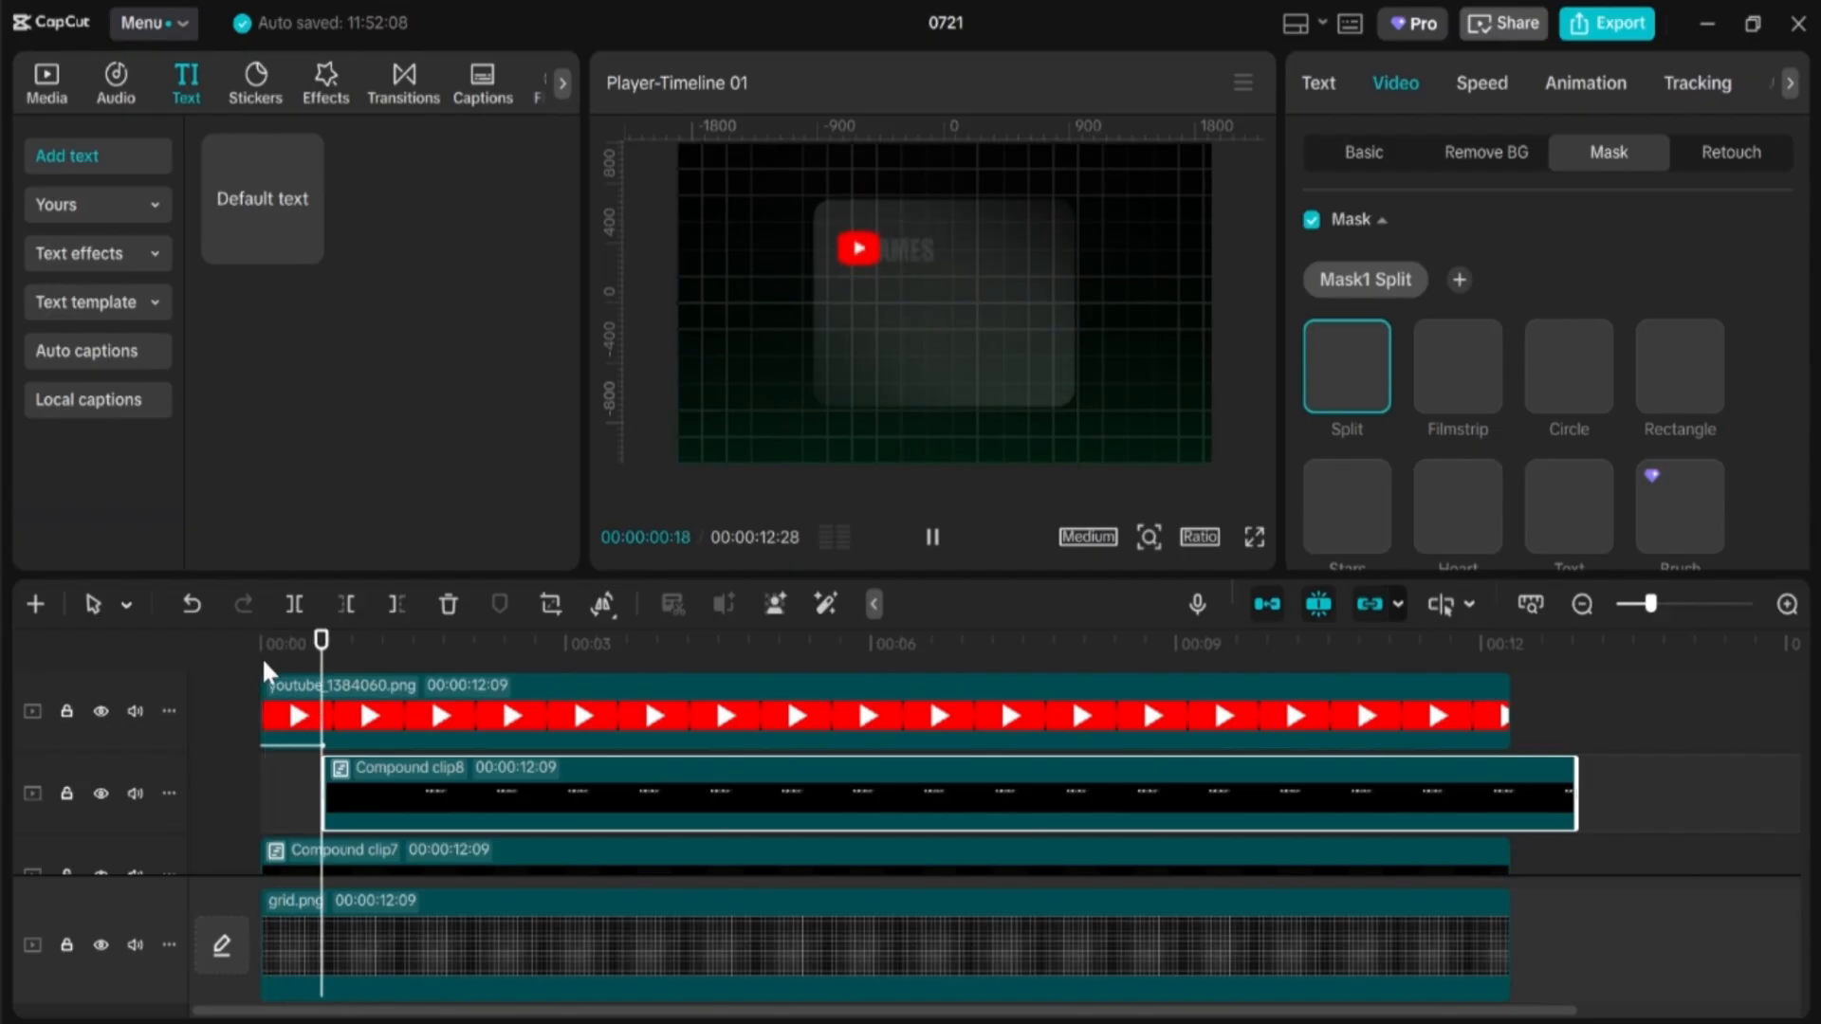
key(space)
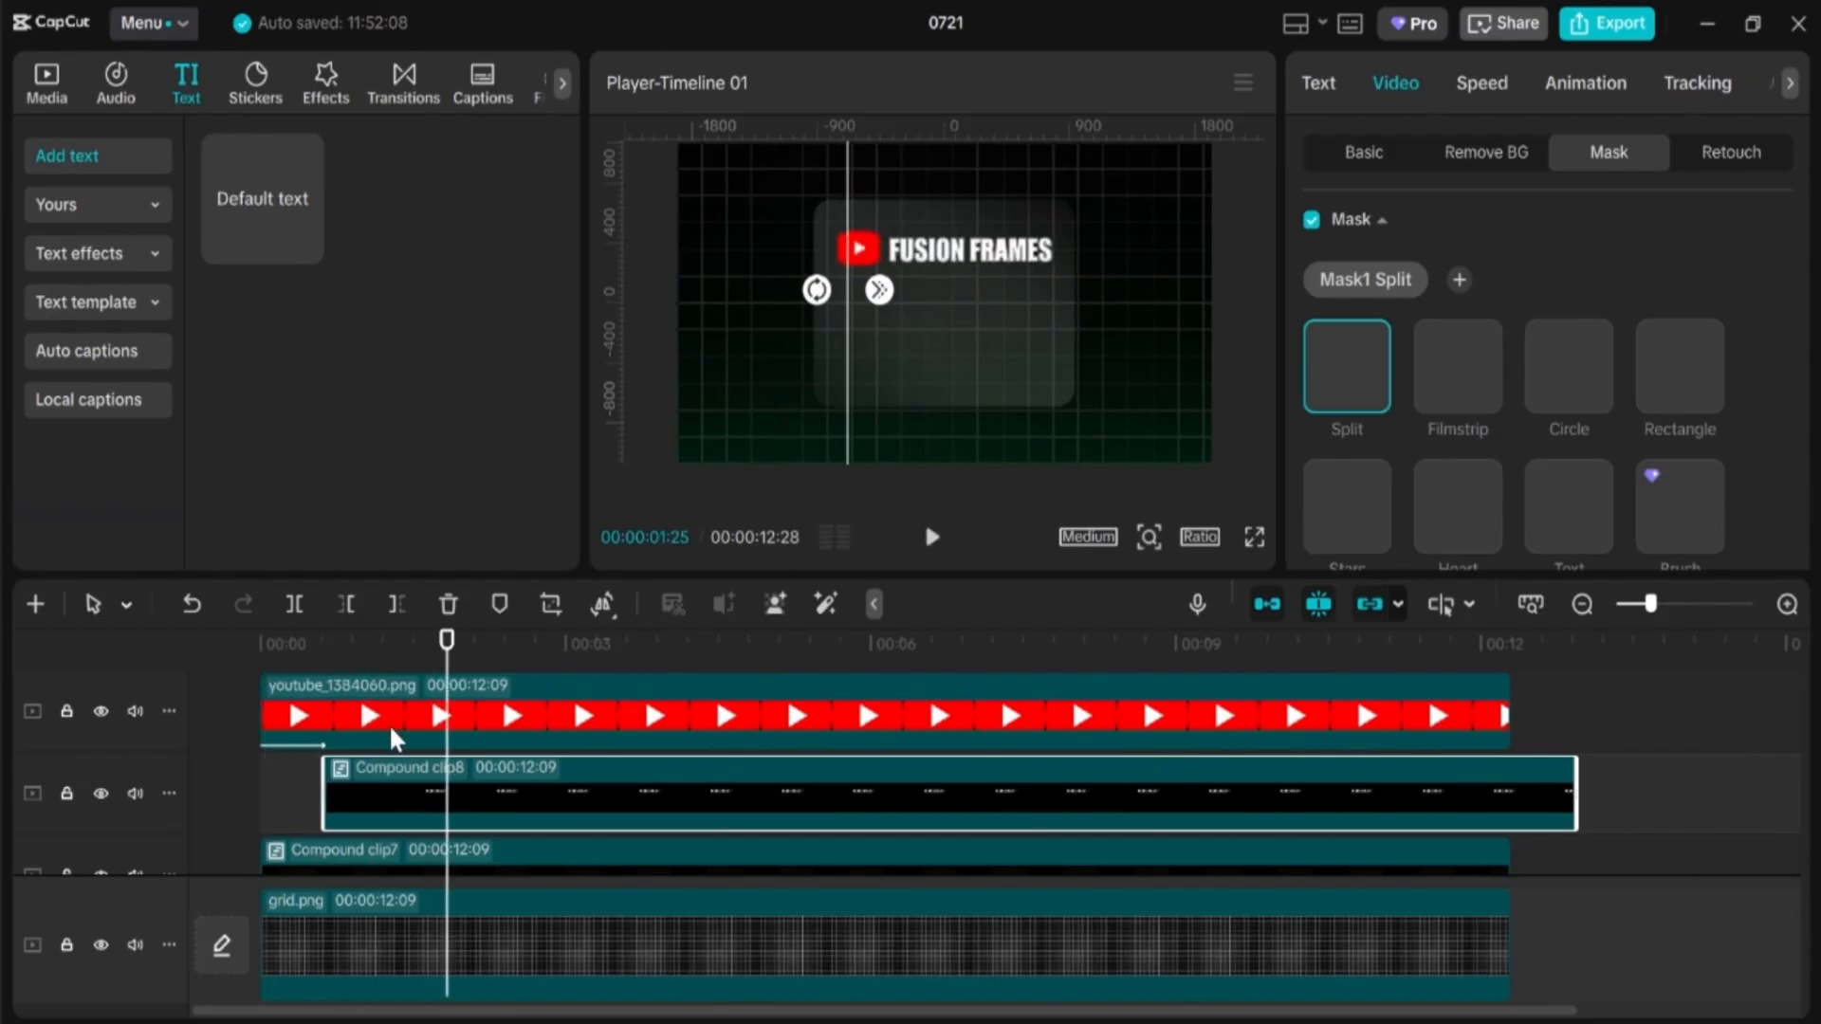
drag(442, 659, 365, 659)
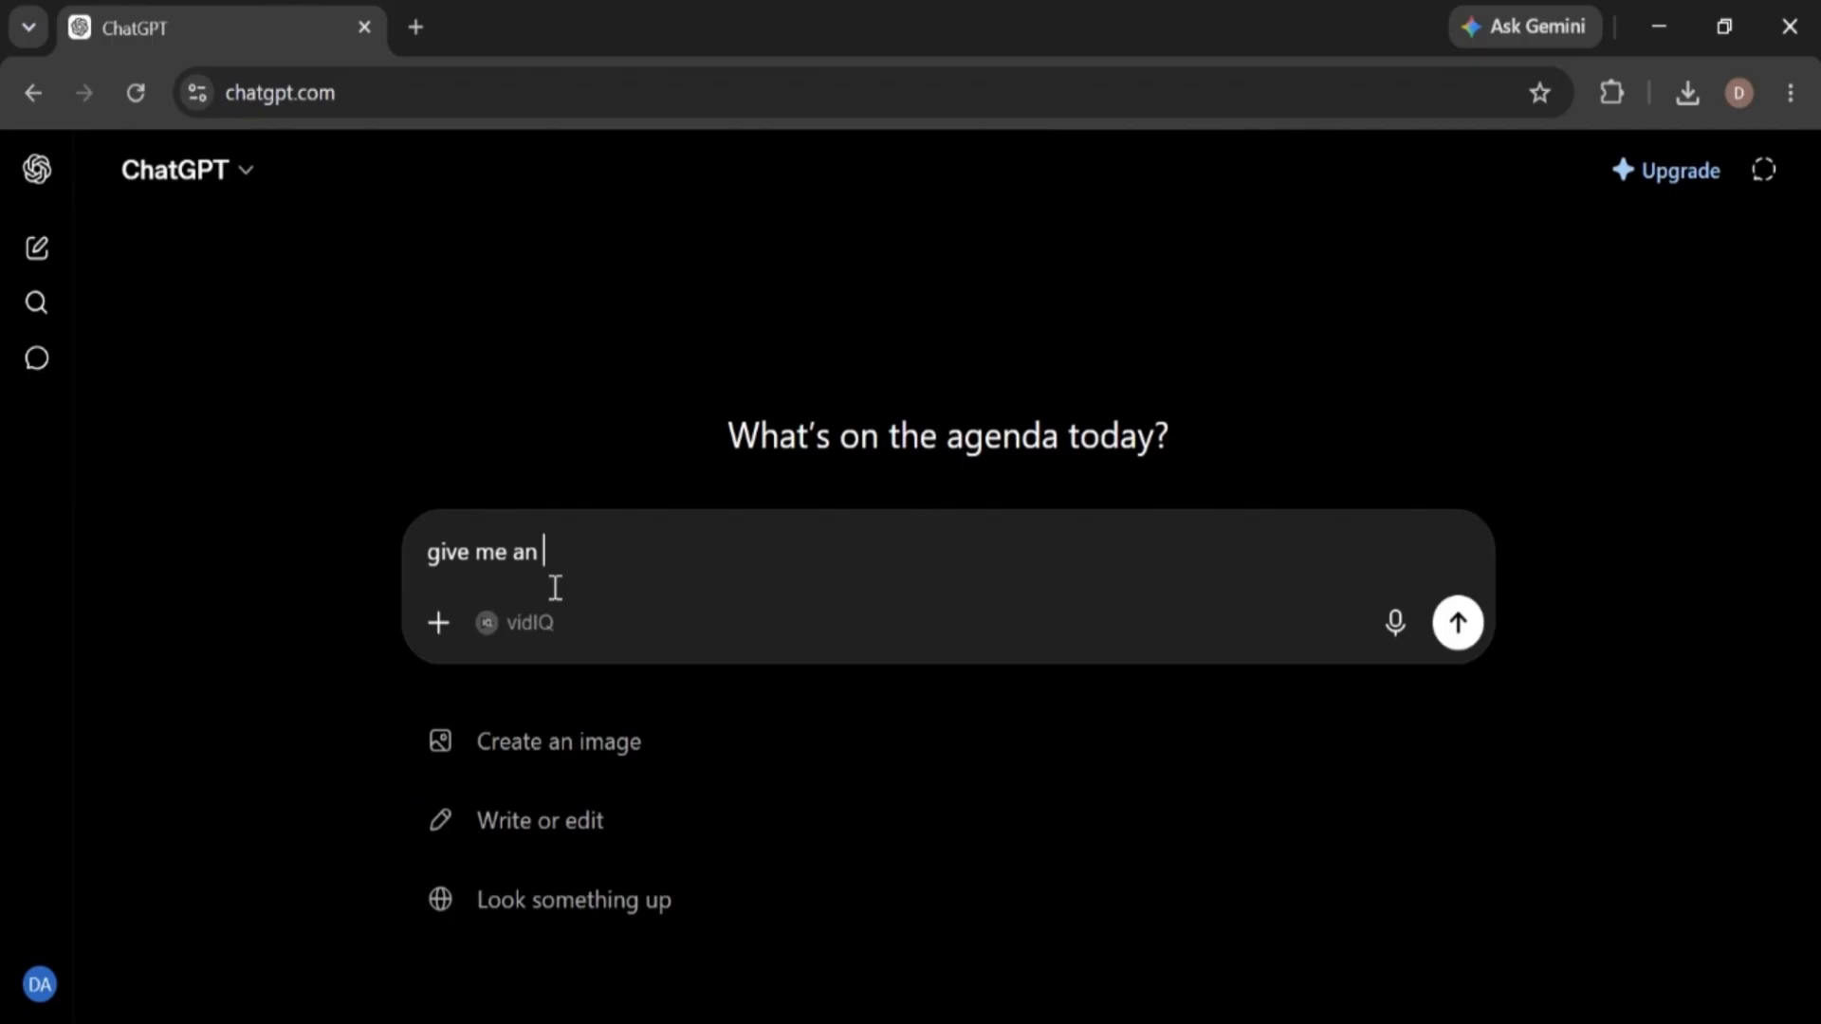
Step: Have ChatGPT generate a downloadable 80-entry counter.srt (1 to 1000000 over 10 s) and add it to the timeline
text(SRT file with 80 entries that rolls from )
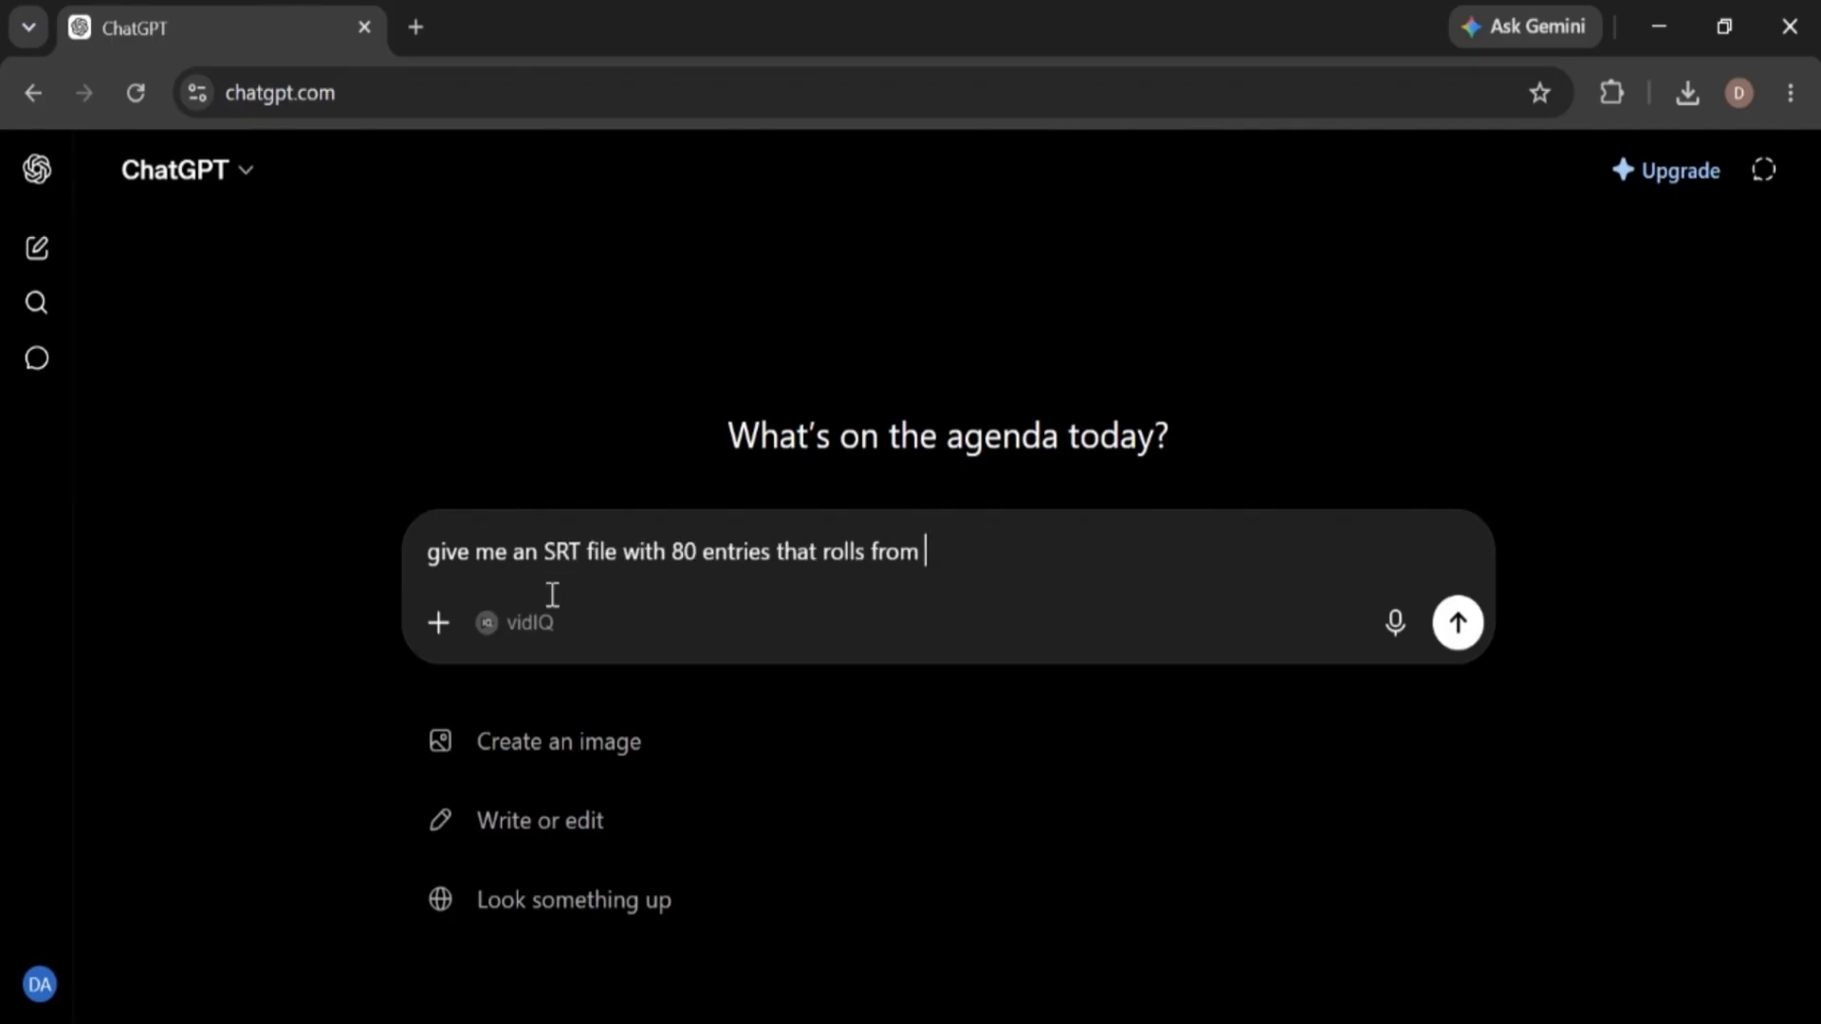
text(1 to 1000000 over 10 sec)
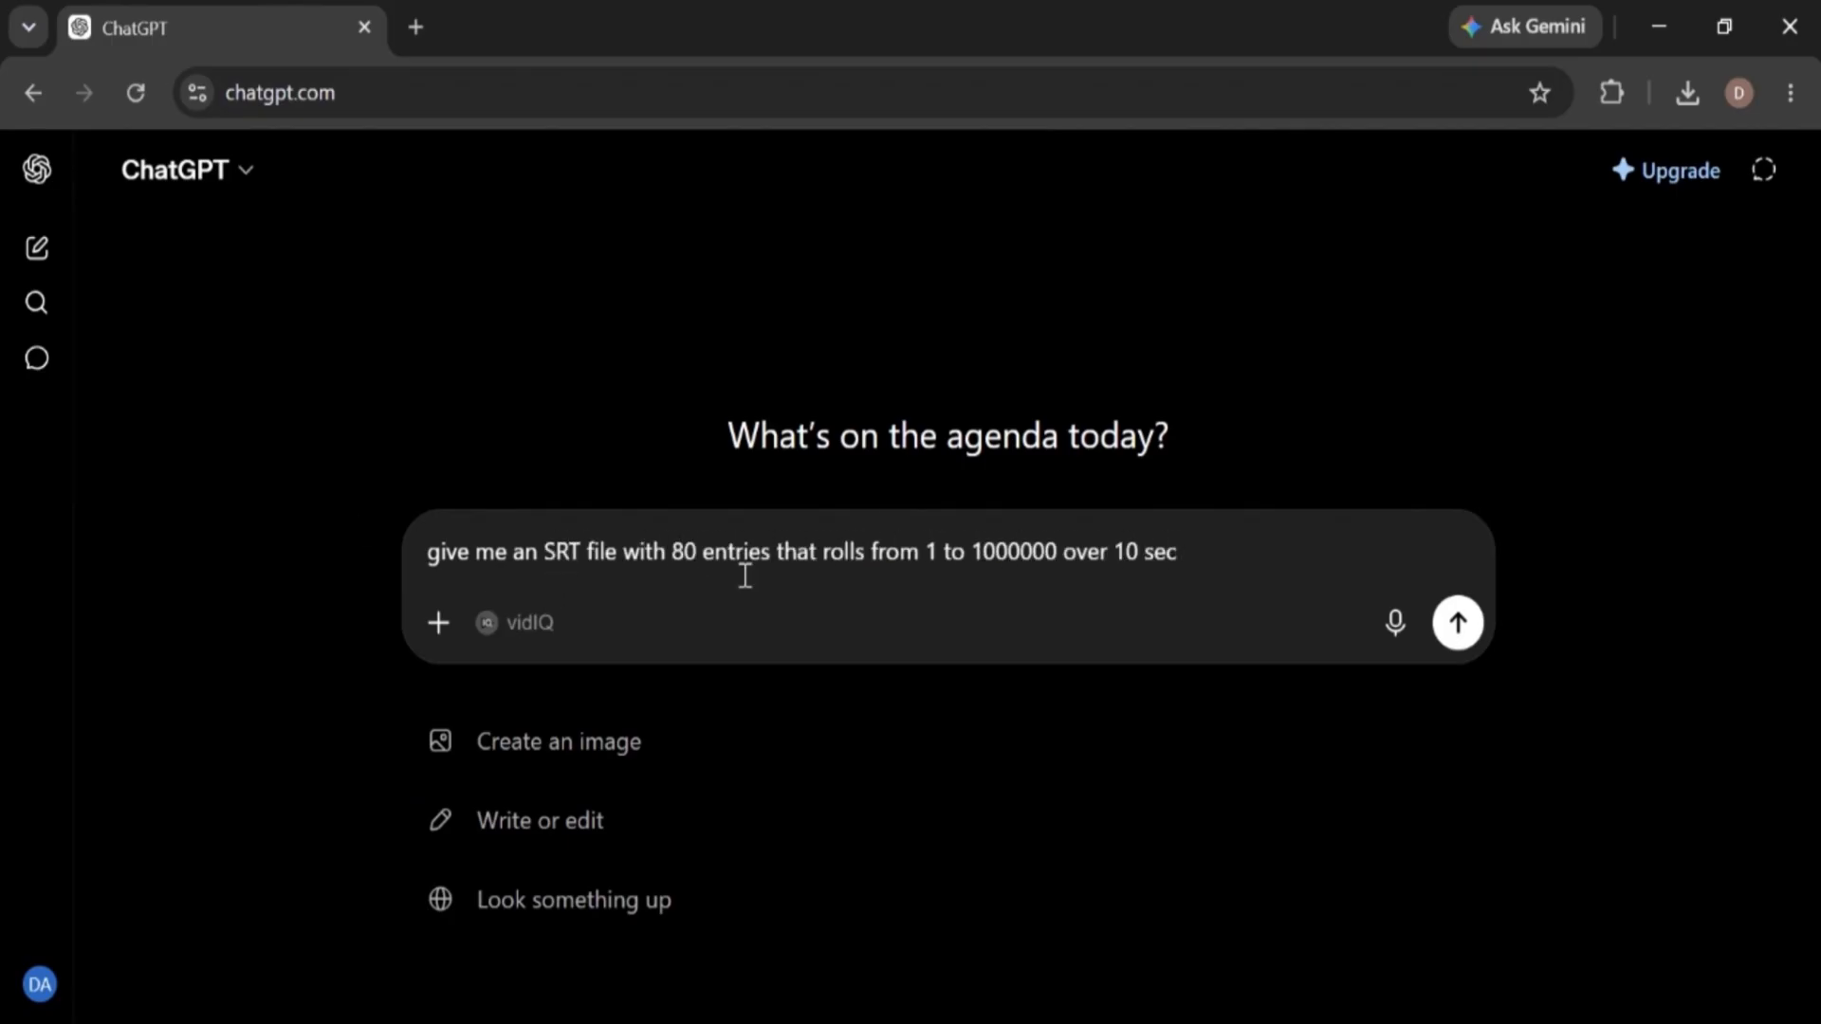
click(1444, 633)
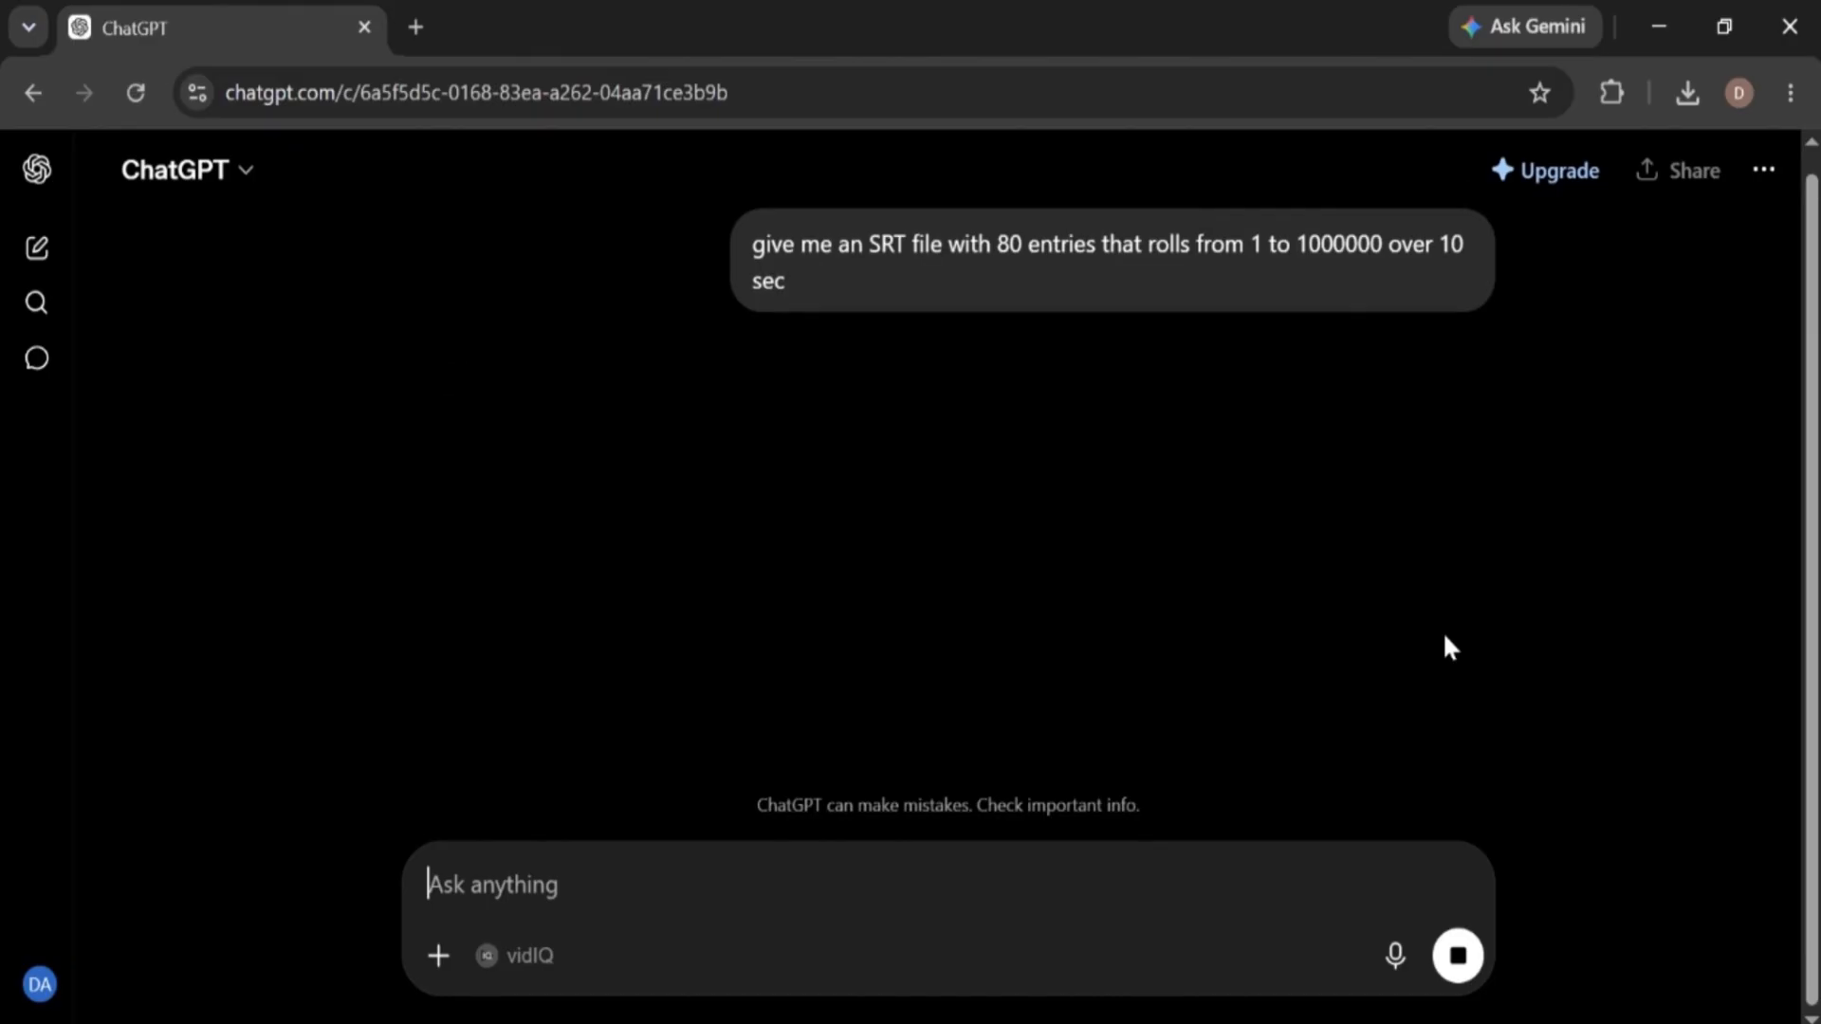
text(create a downloadable file)
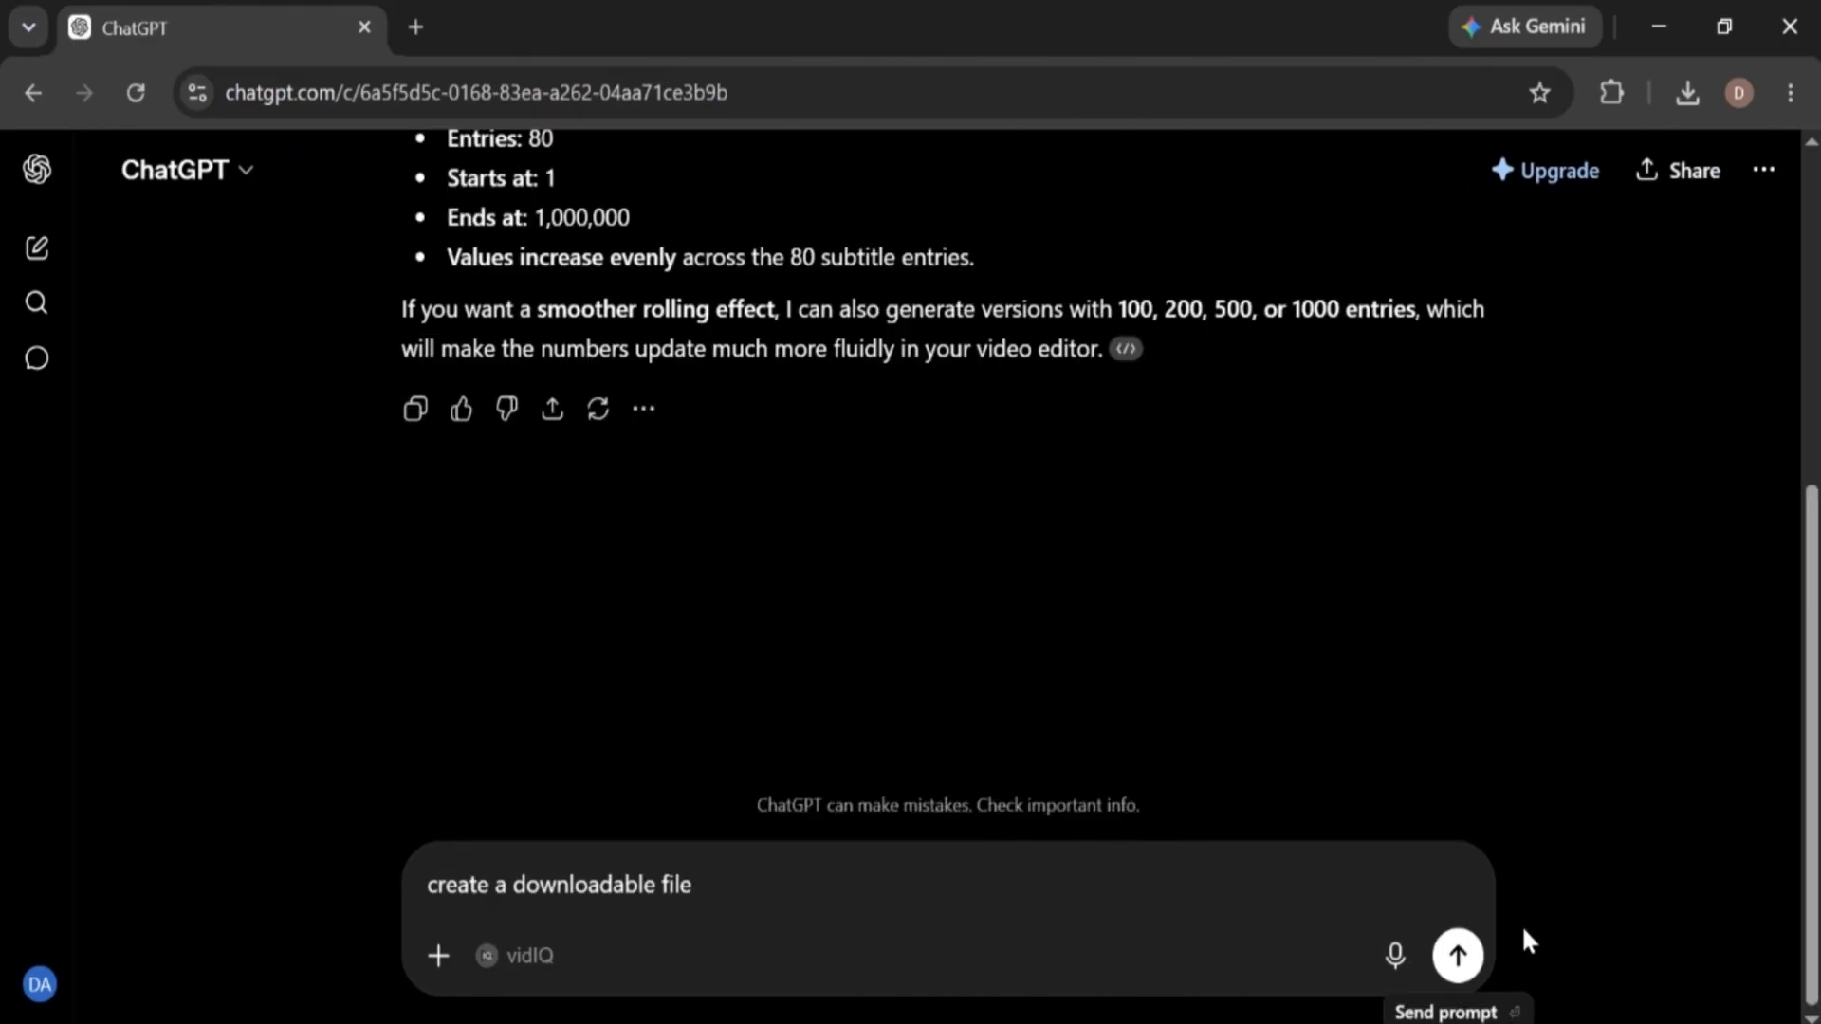
click(1458, 956)
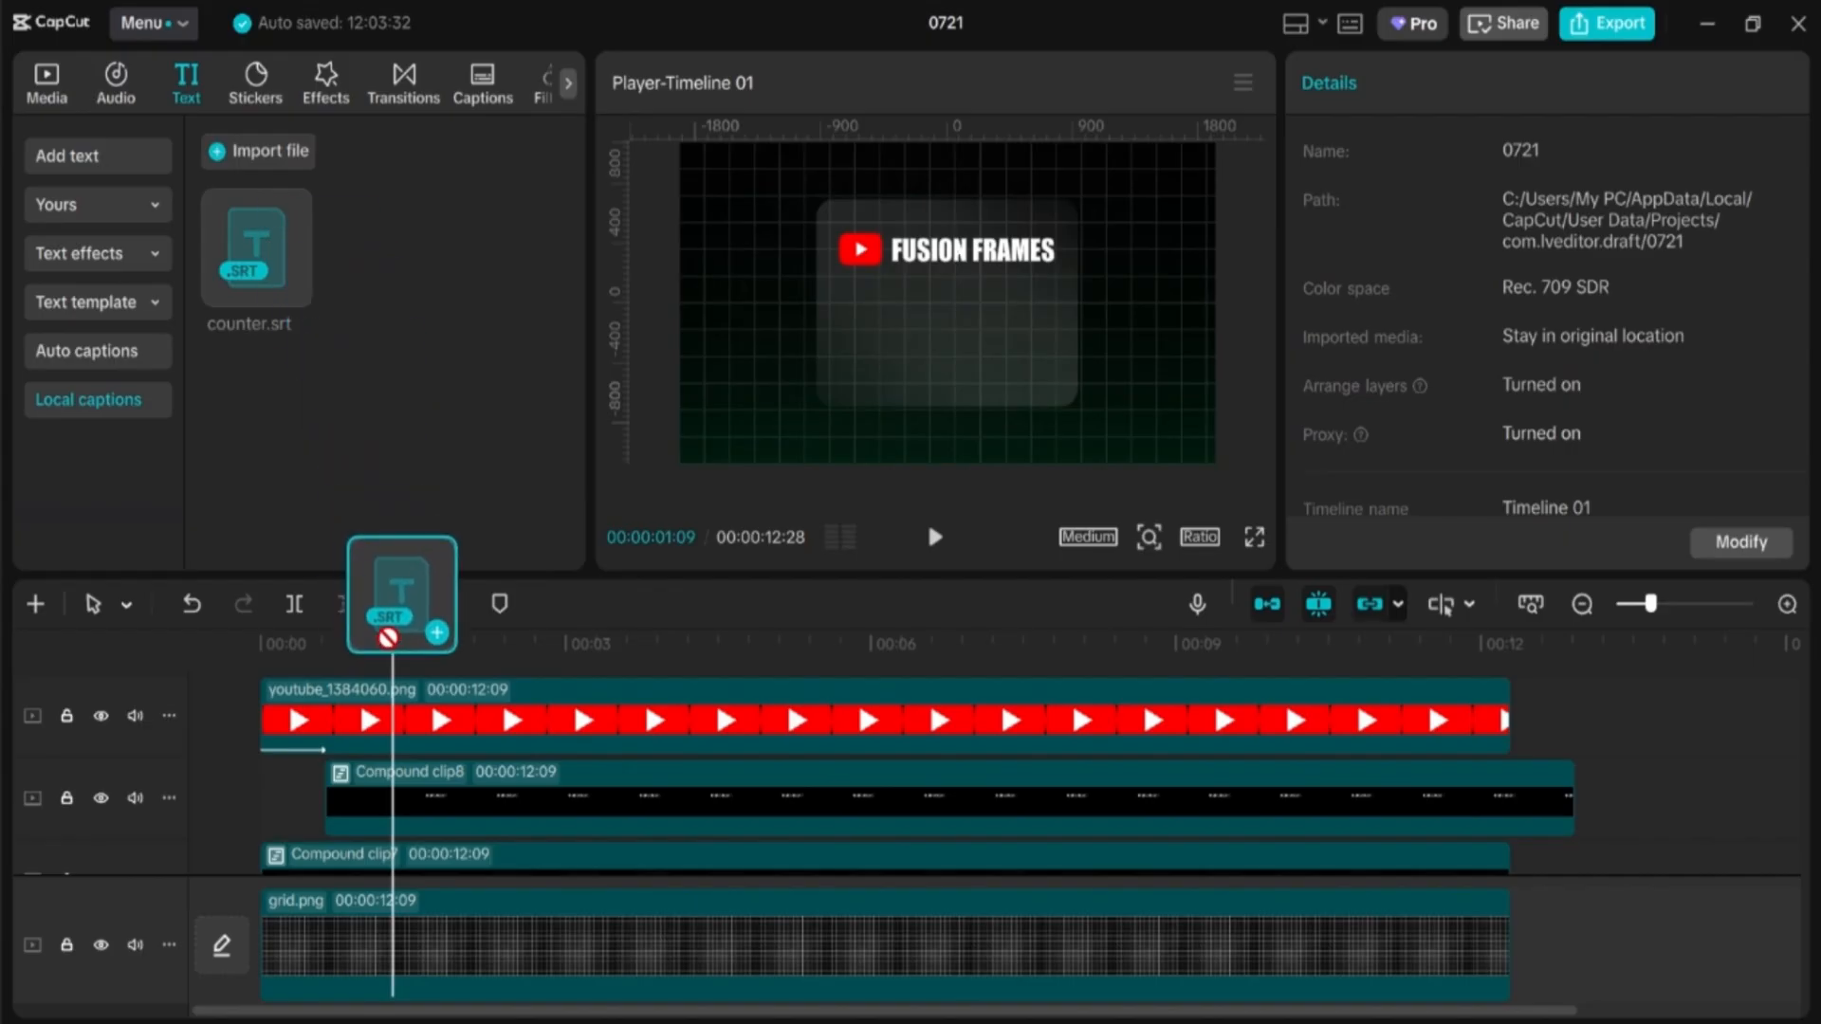
drag(389, 652, 389, 653)
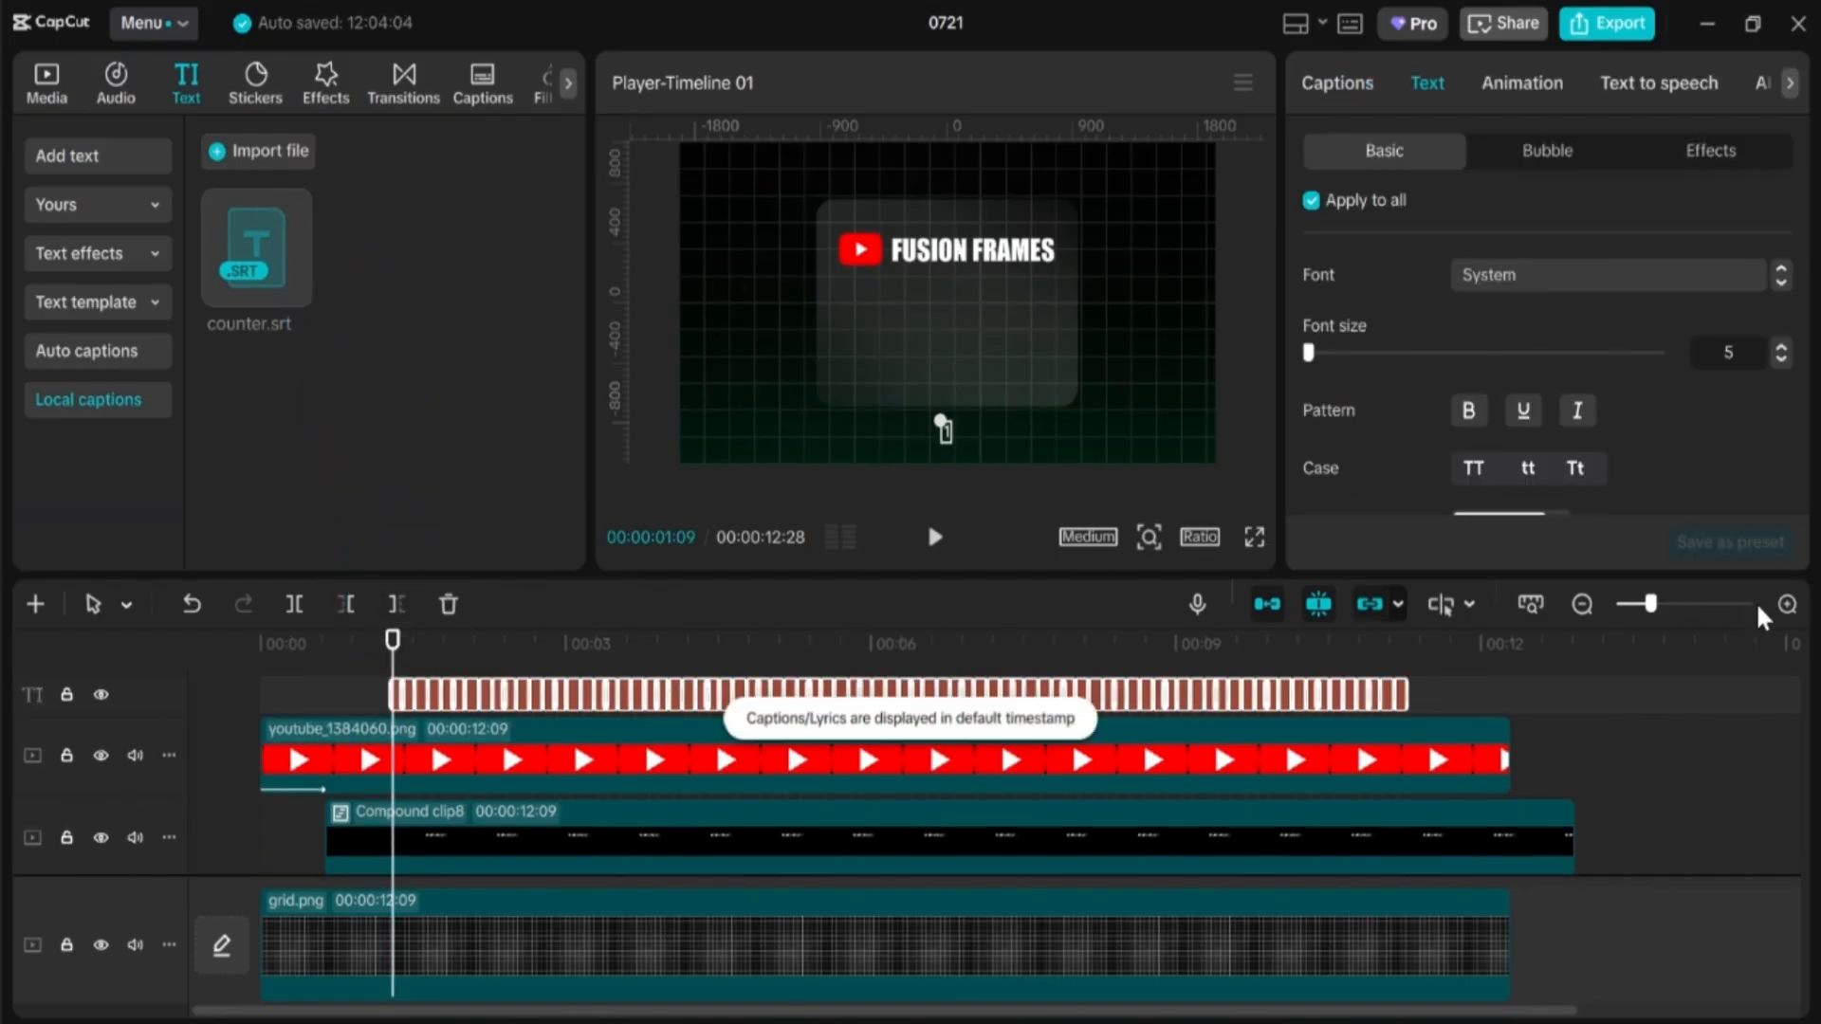
Step: Stretch the final 1,000,000 caption so it lasts to the end of the timeline
click(1787, 604)
key(space)
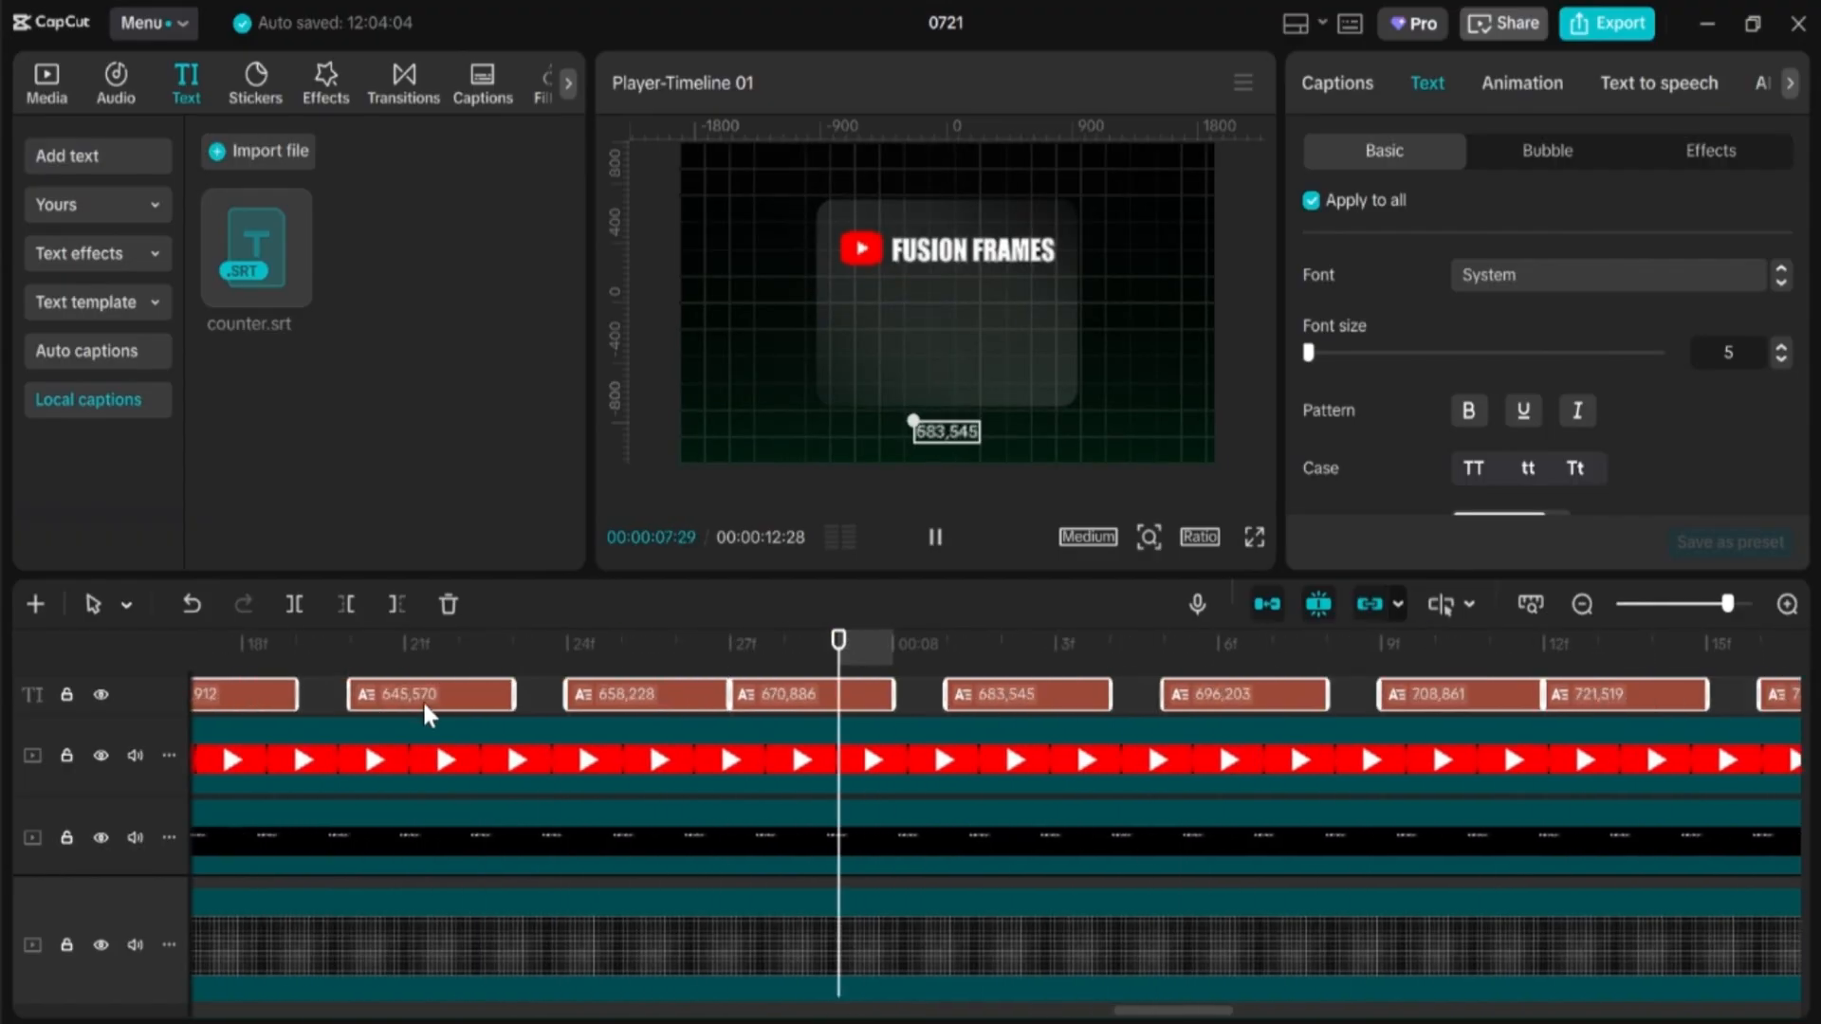
key(space)
click(1582, 605)
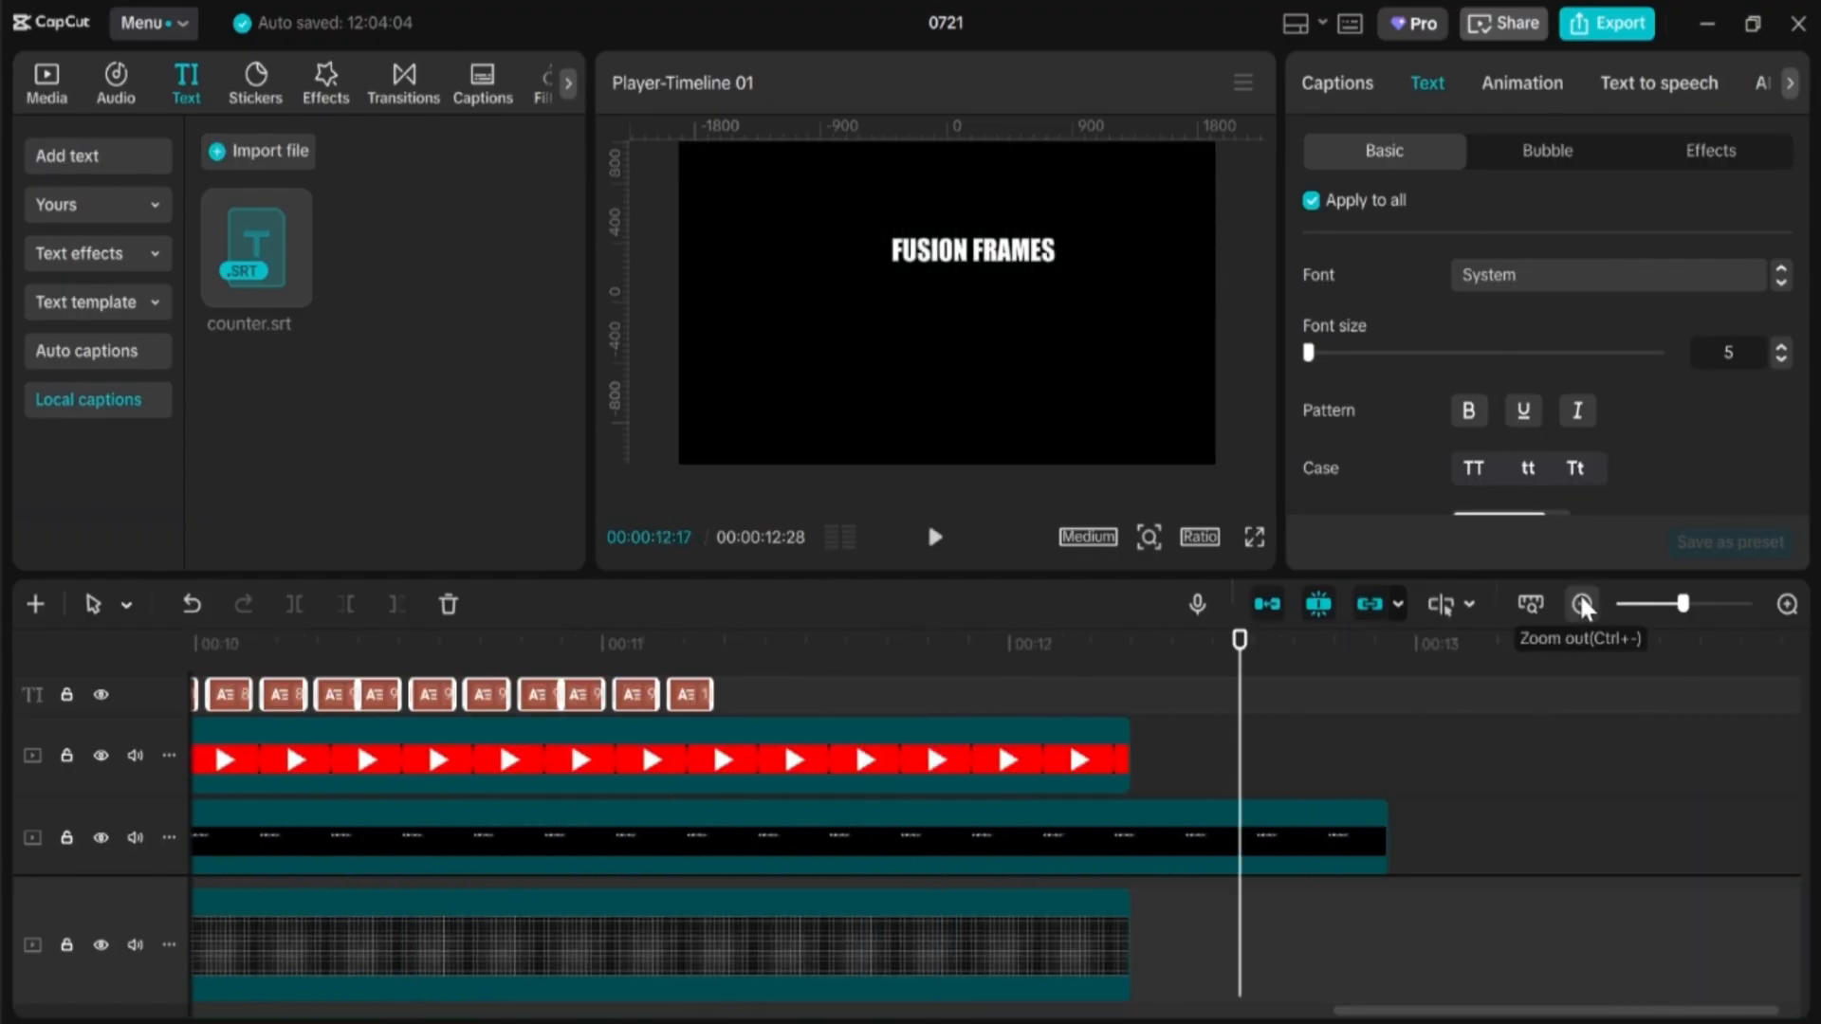
click(1049, 643)
click(1787, 604)
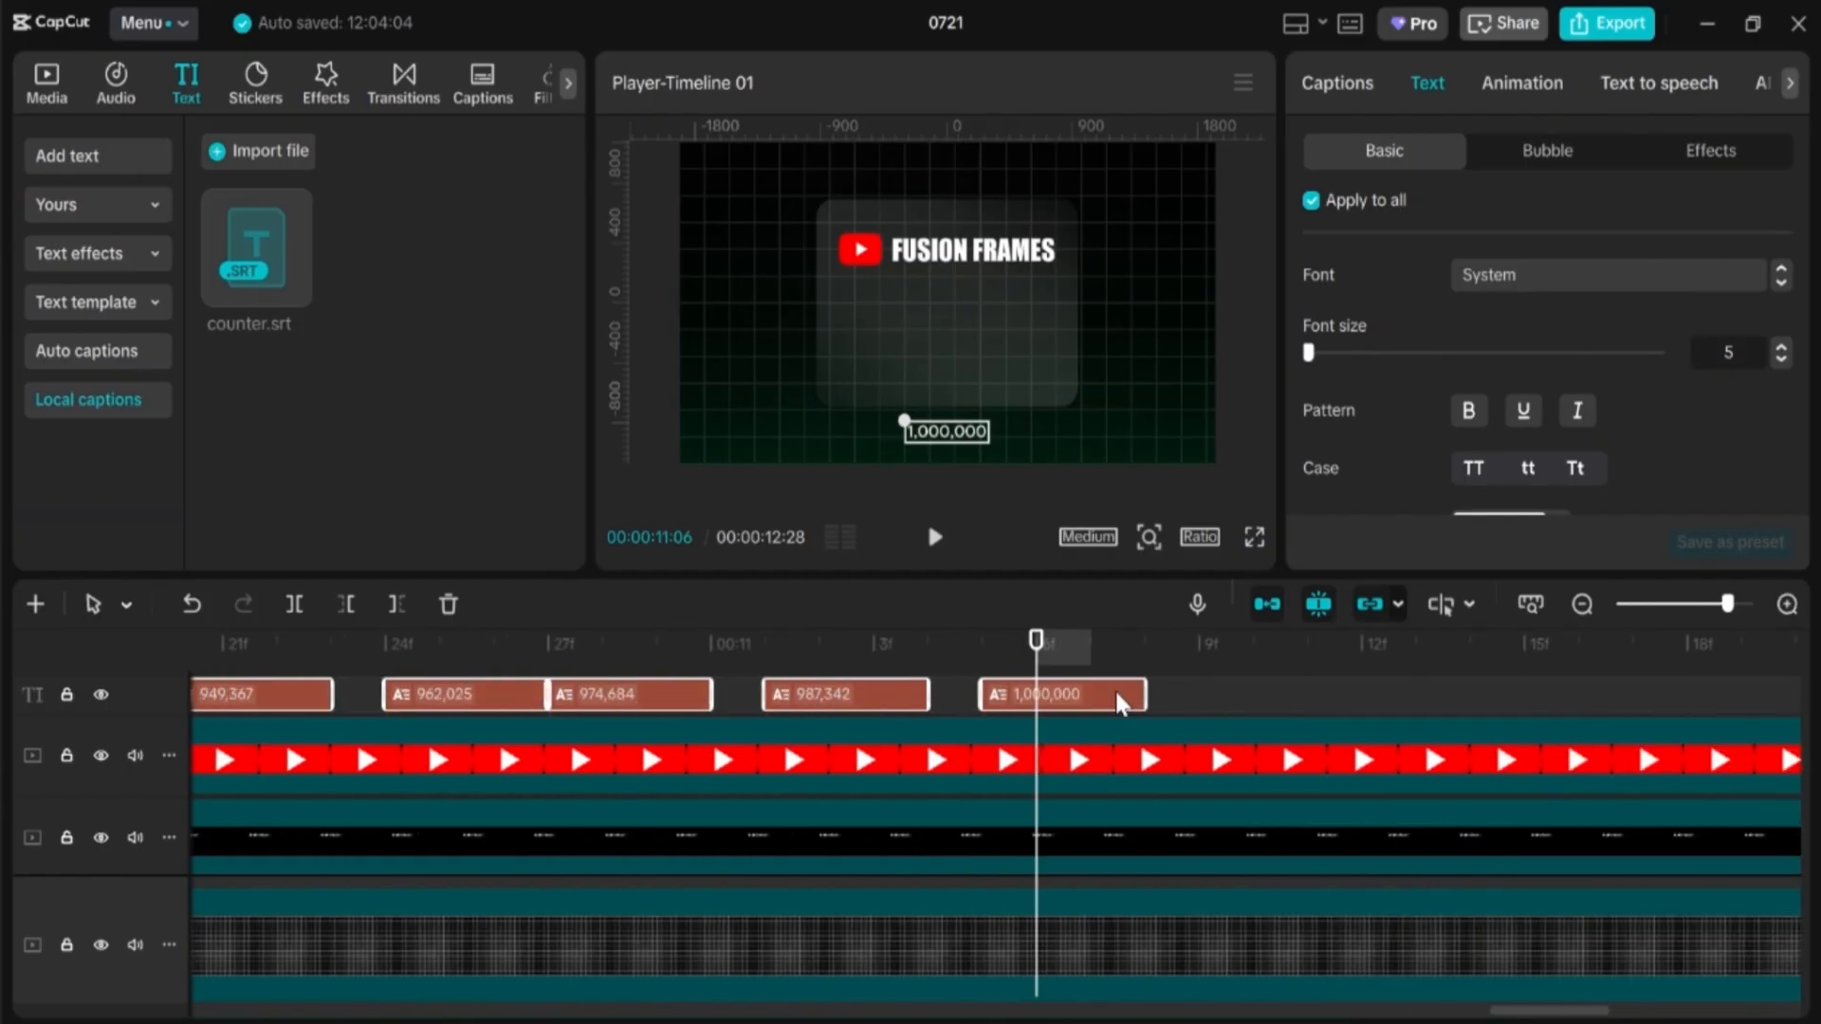
click(1114, 691)
drag(1162, 694, 1685, 658)
click(1582, 604)
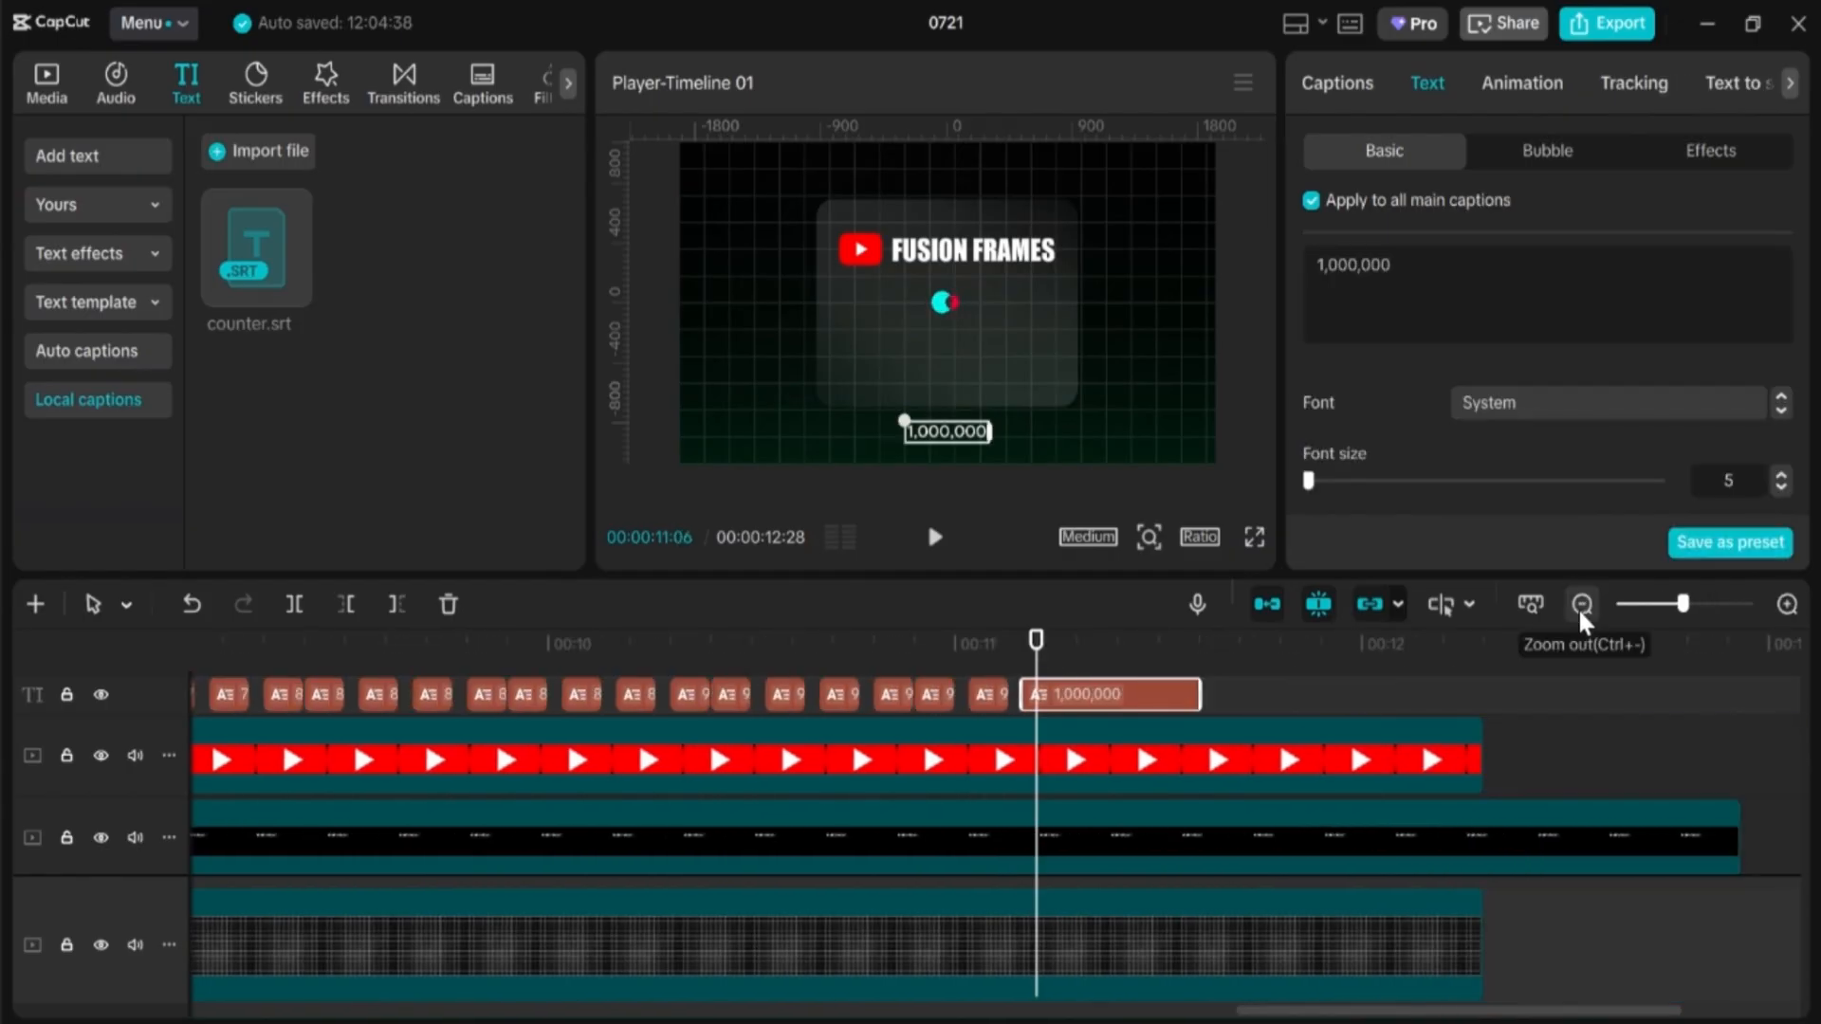
drag(1329, 694, 369, 732)
Step: Set the font of all counter captions to Impact
scroll(718, 795, up, 1)
click(1582, 605)
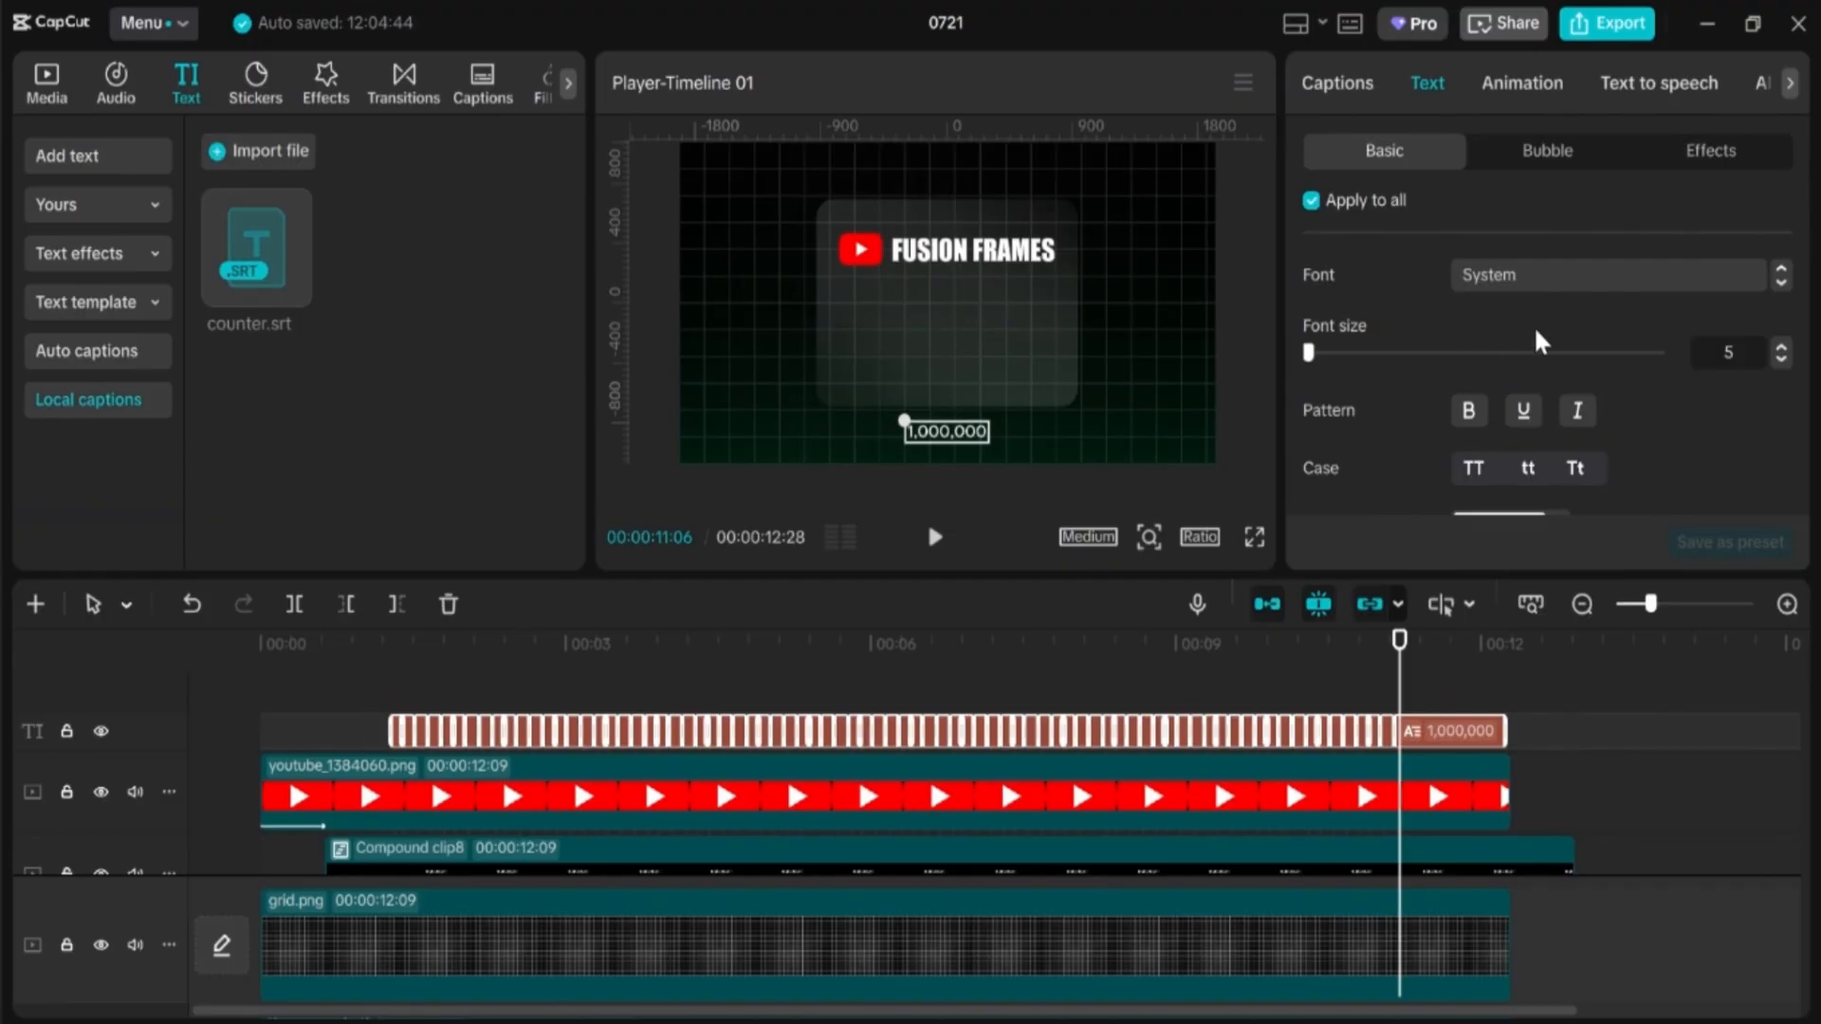
click(1605, 293)
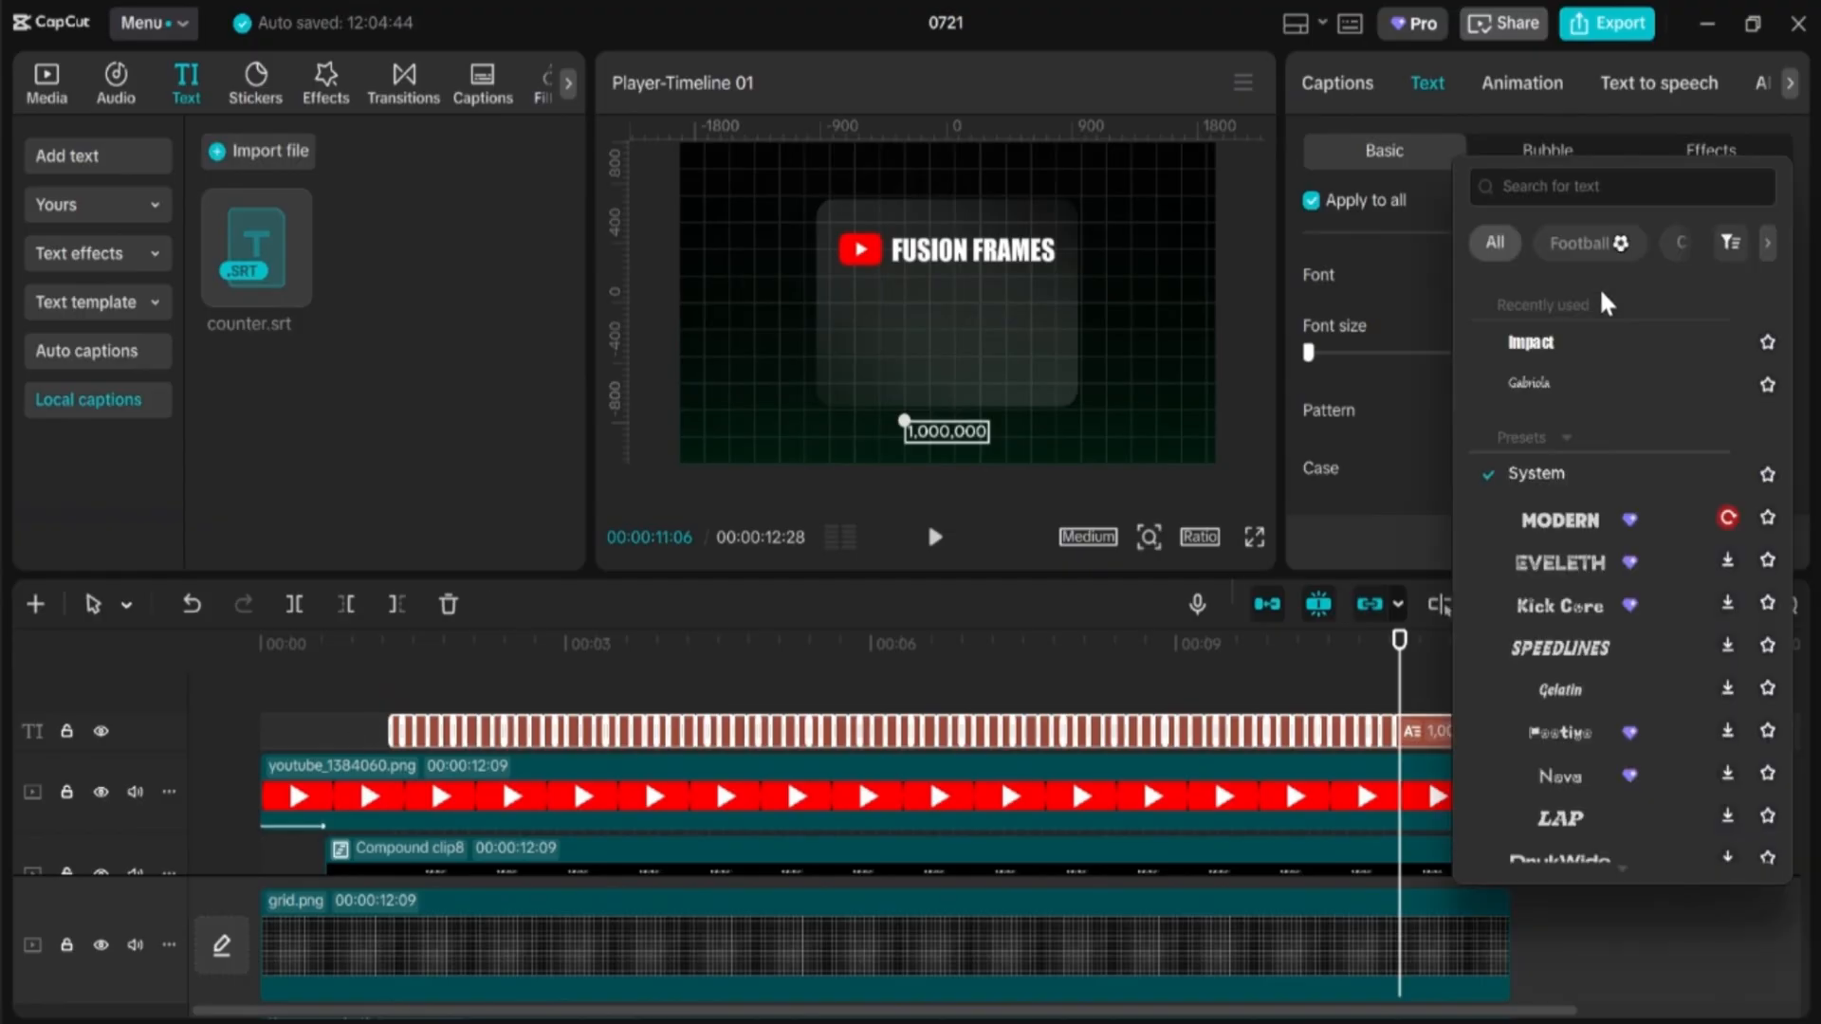
click(1531, 343)
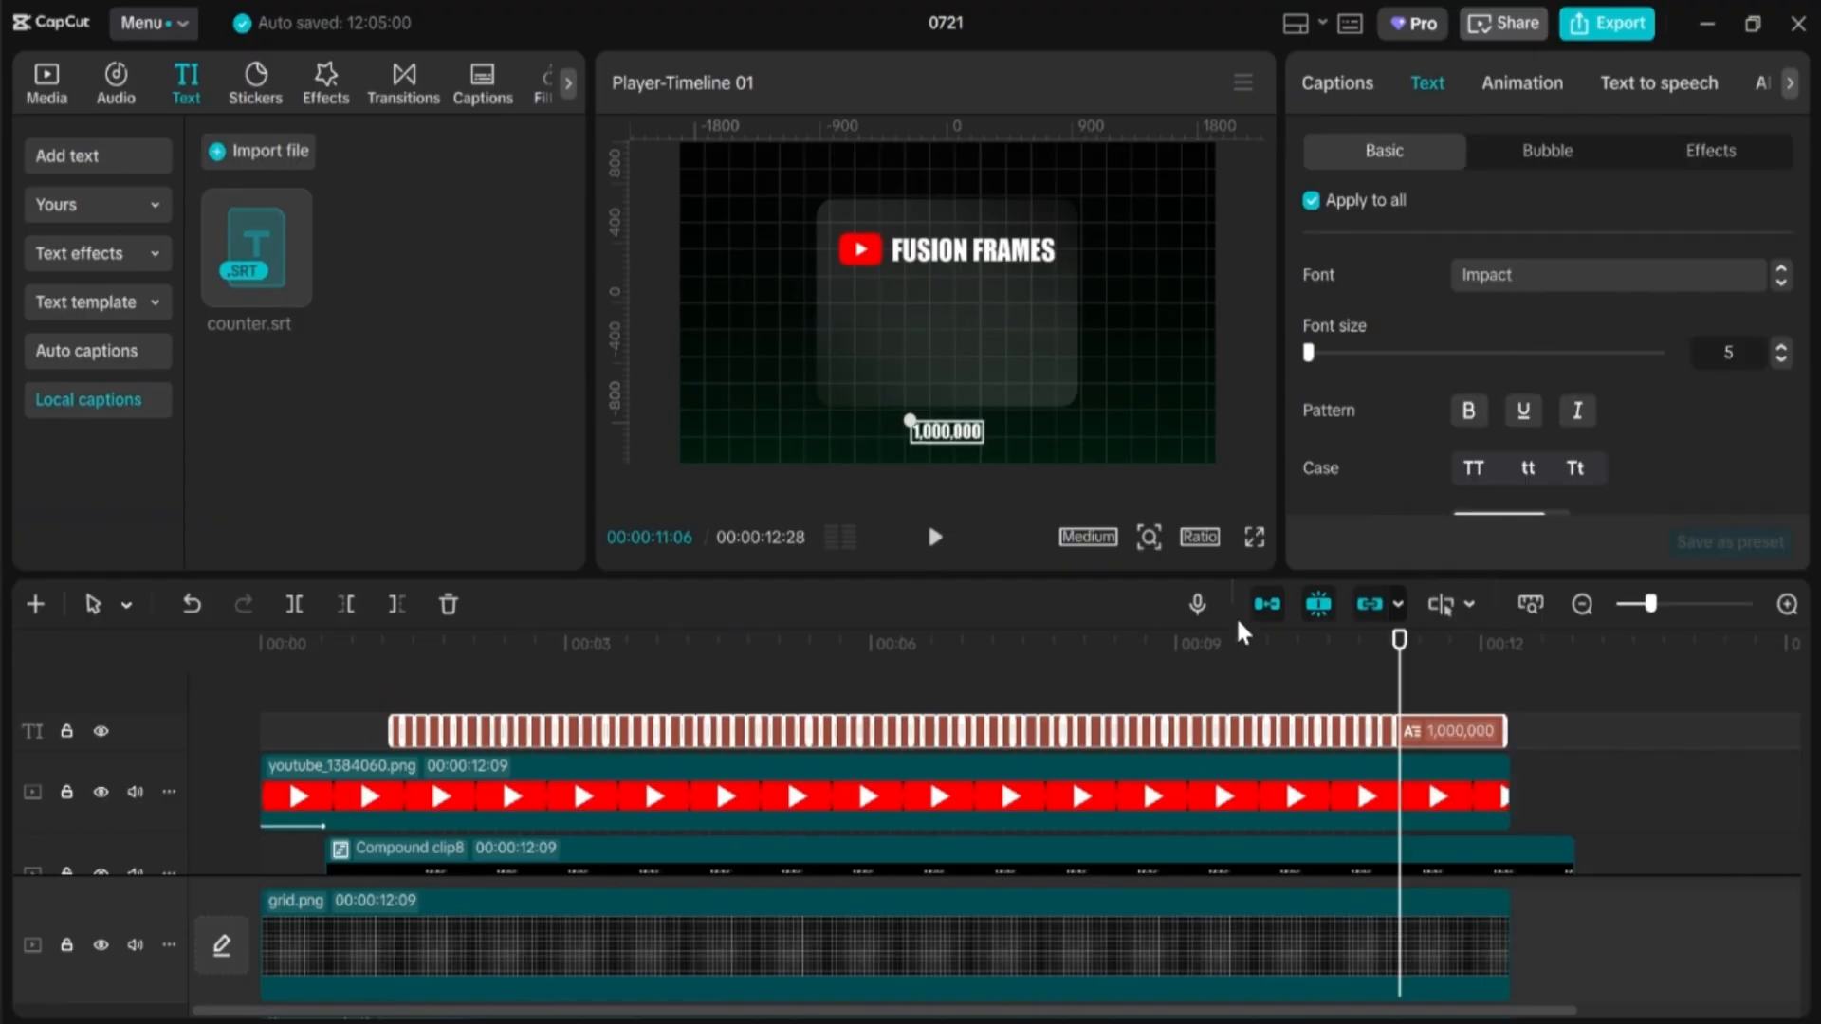
Step: Move the counter up into the middle of the card and color its digits yellow (F4C70F)
drag(951, 417, 818, 277)
scroll(1480, 417, down, 2)
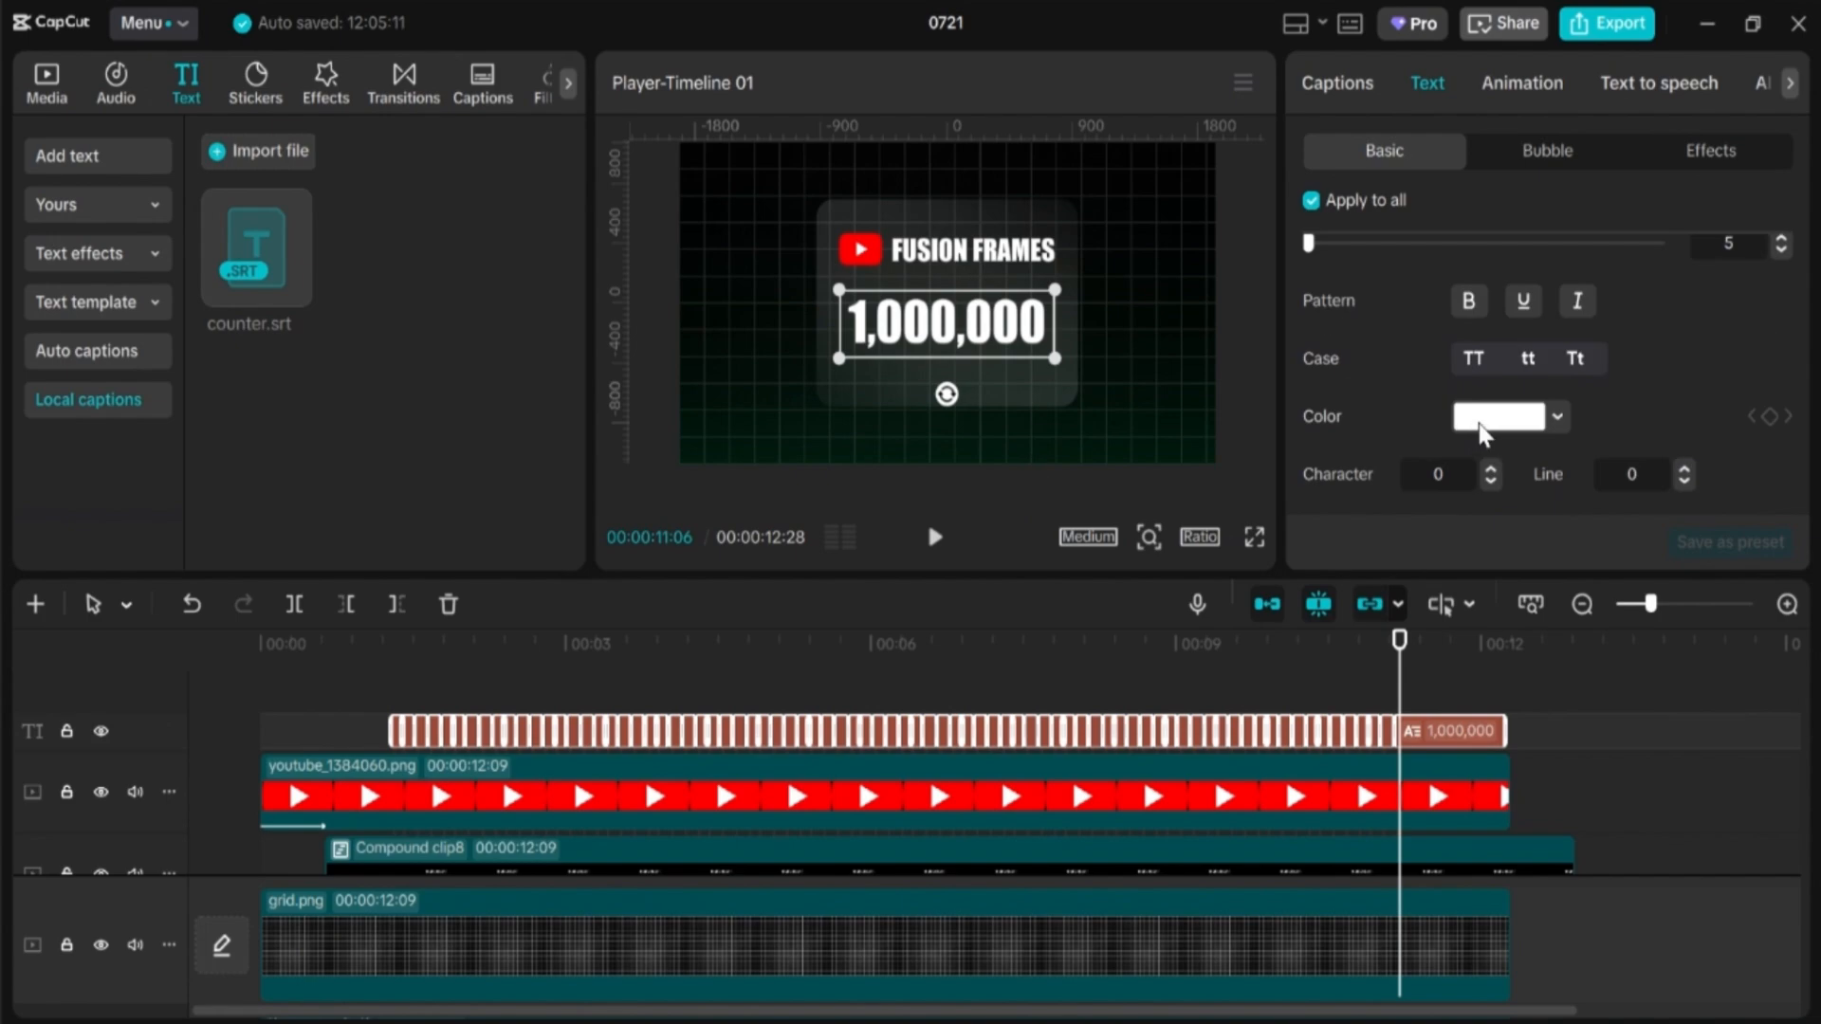
click(1484, 428)
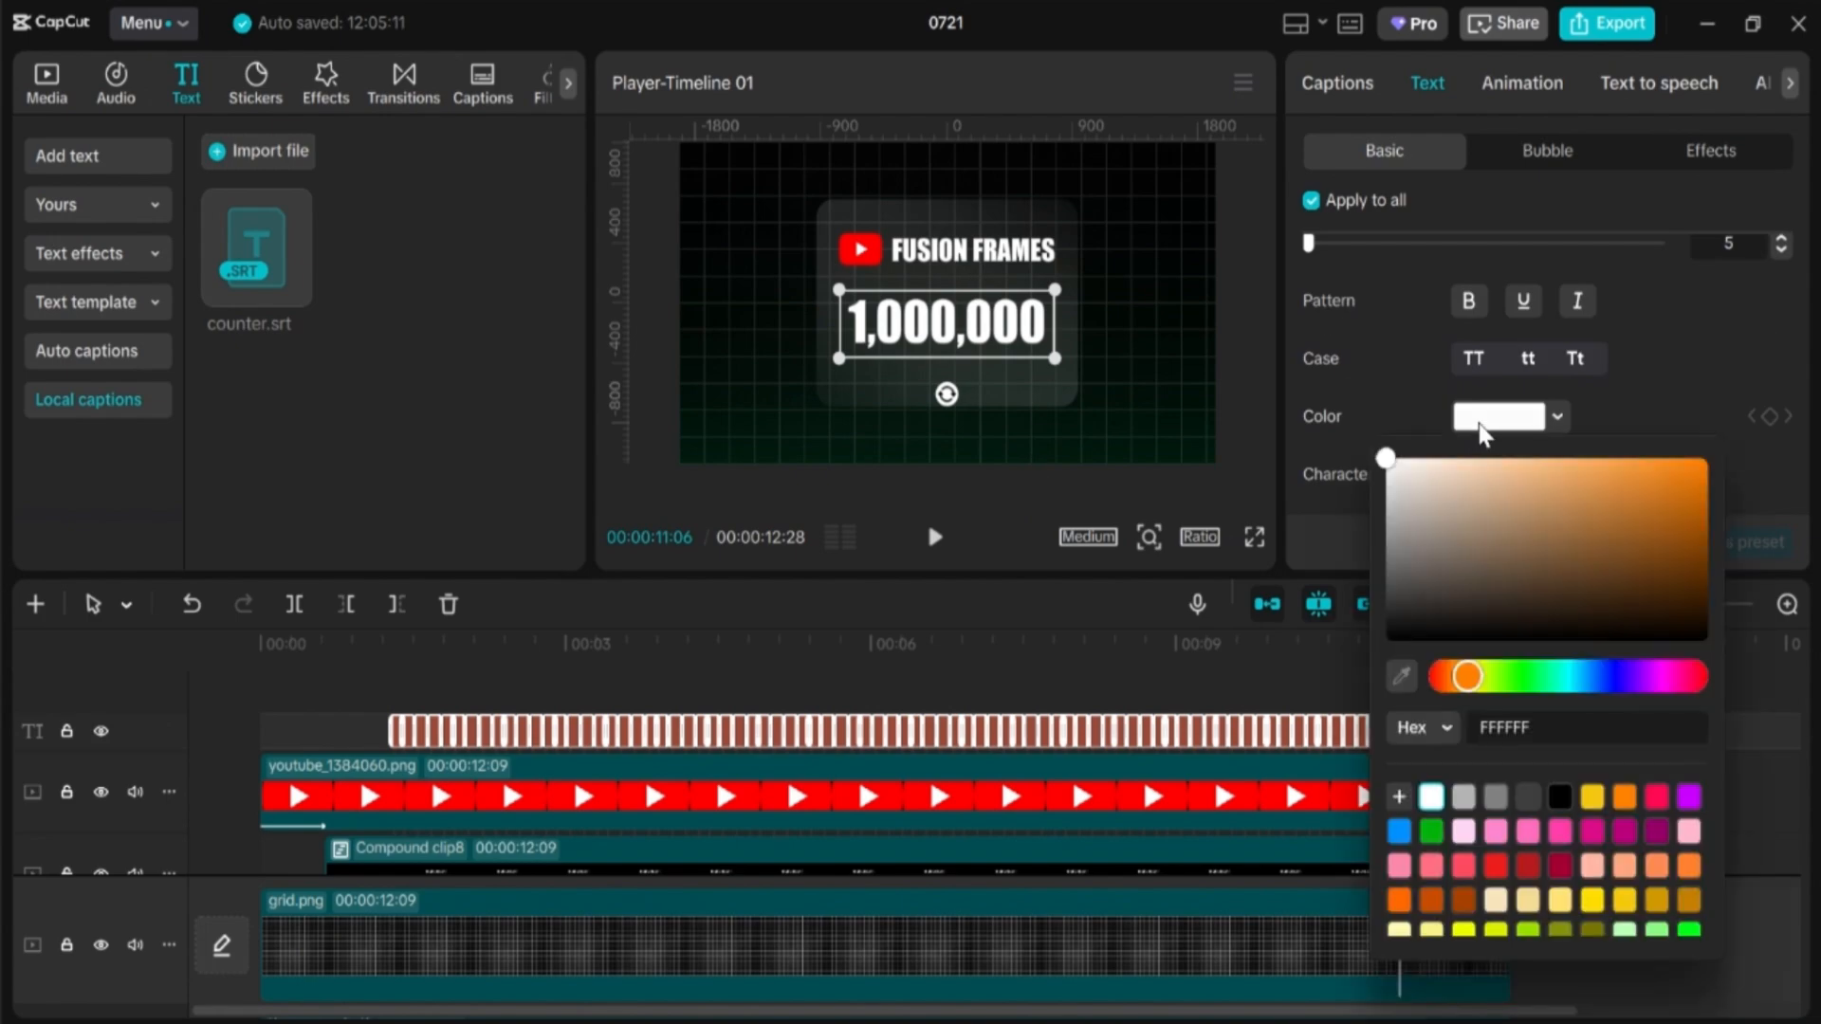
click(1594, 797)
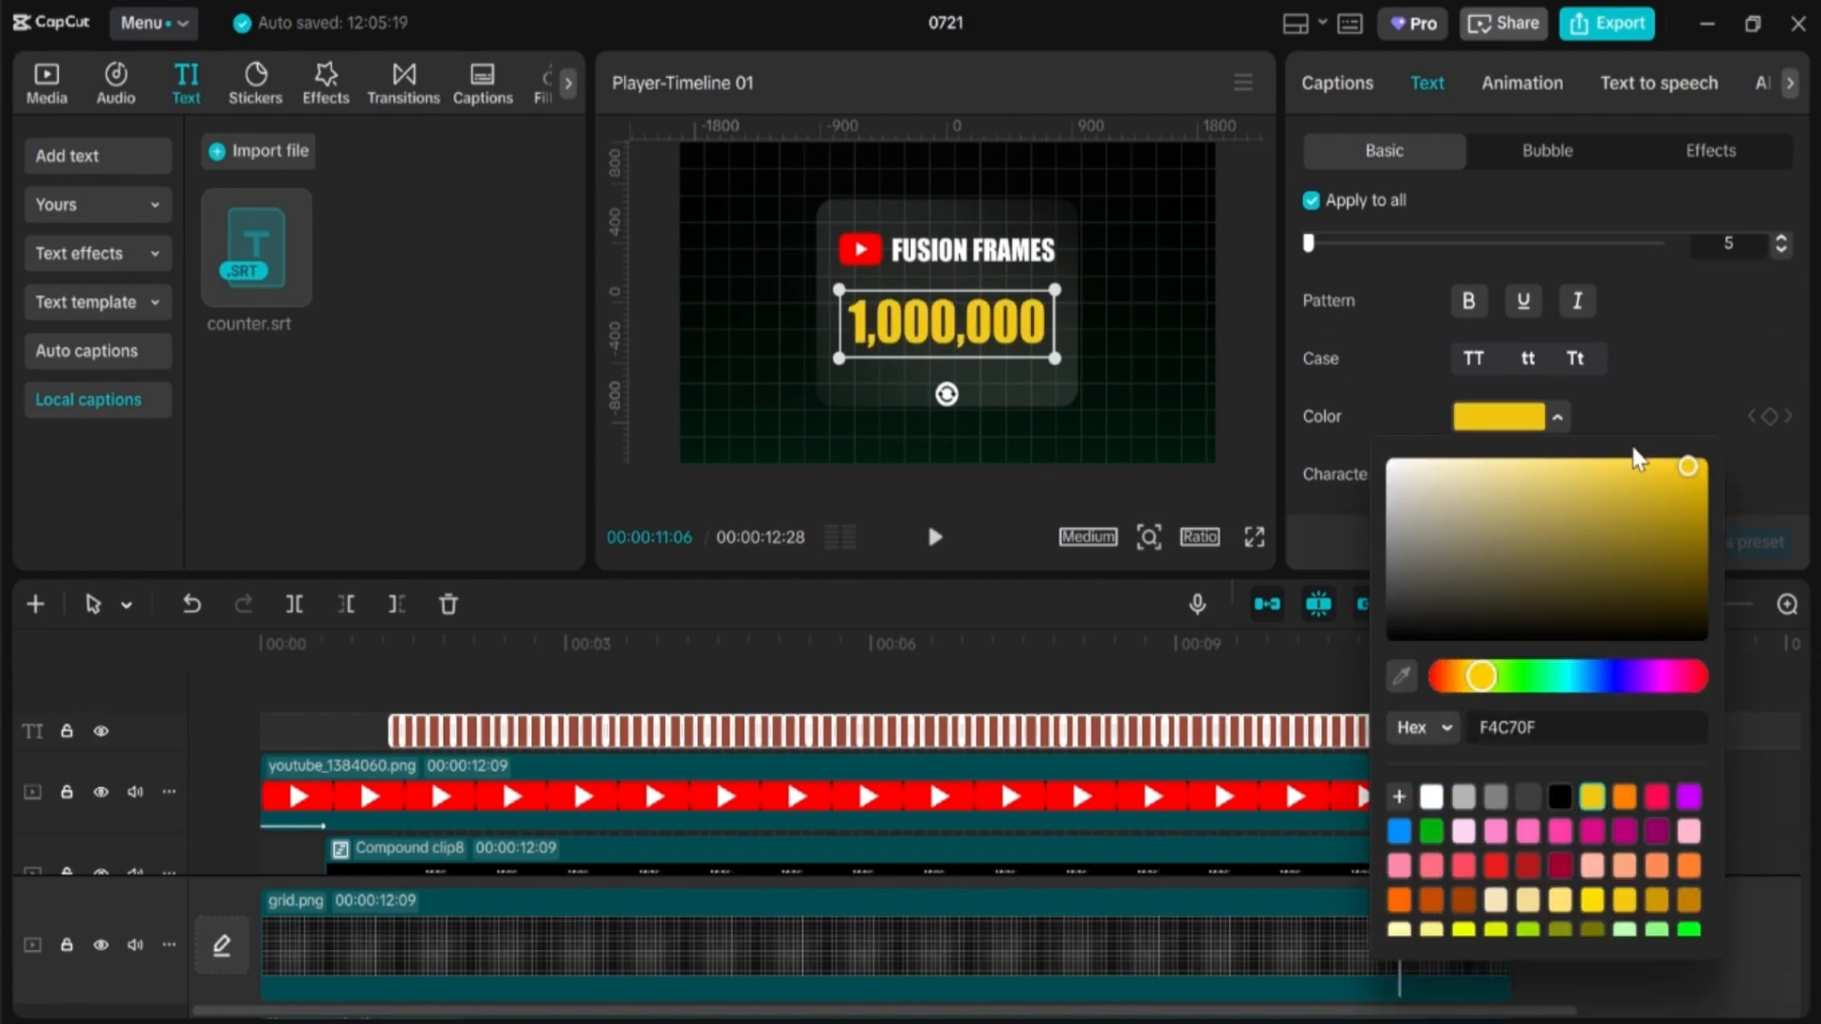
click(1632, 398)
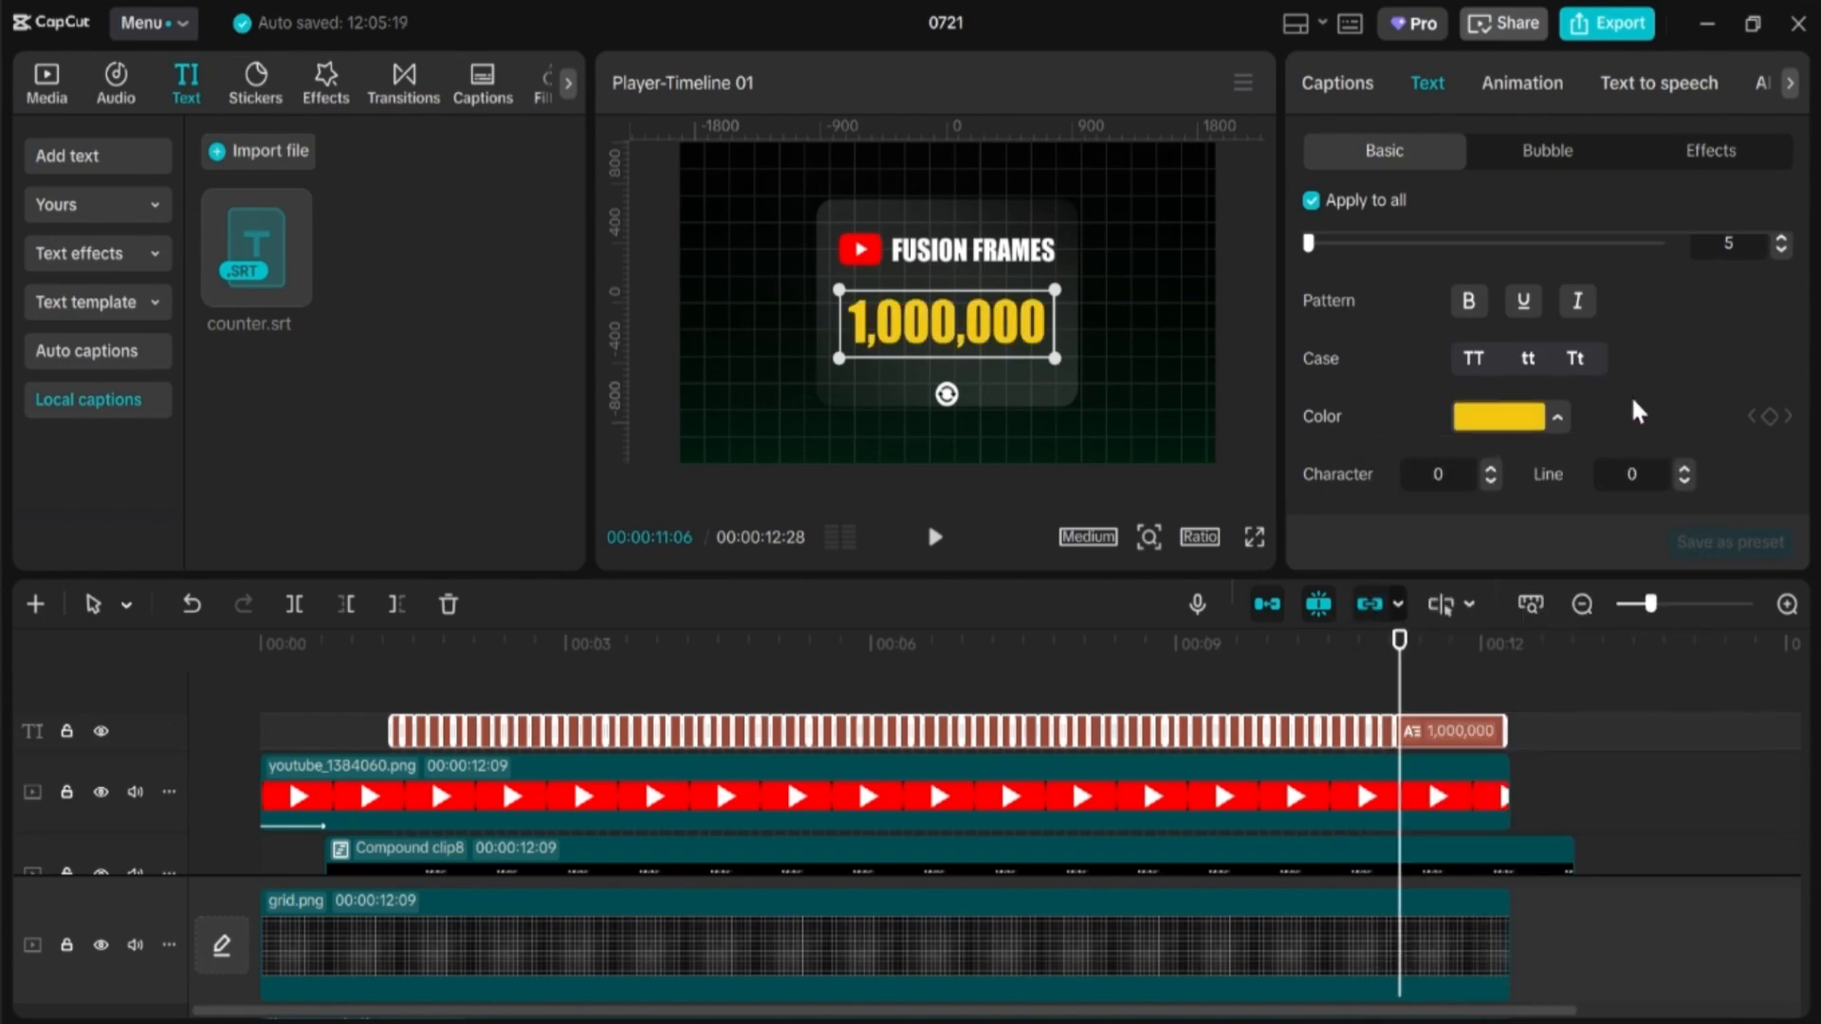
right_click(1449, 728)
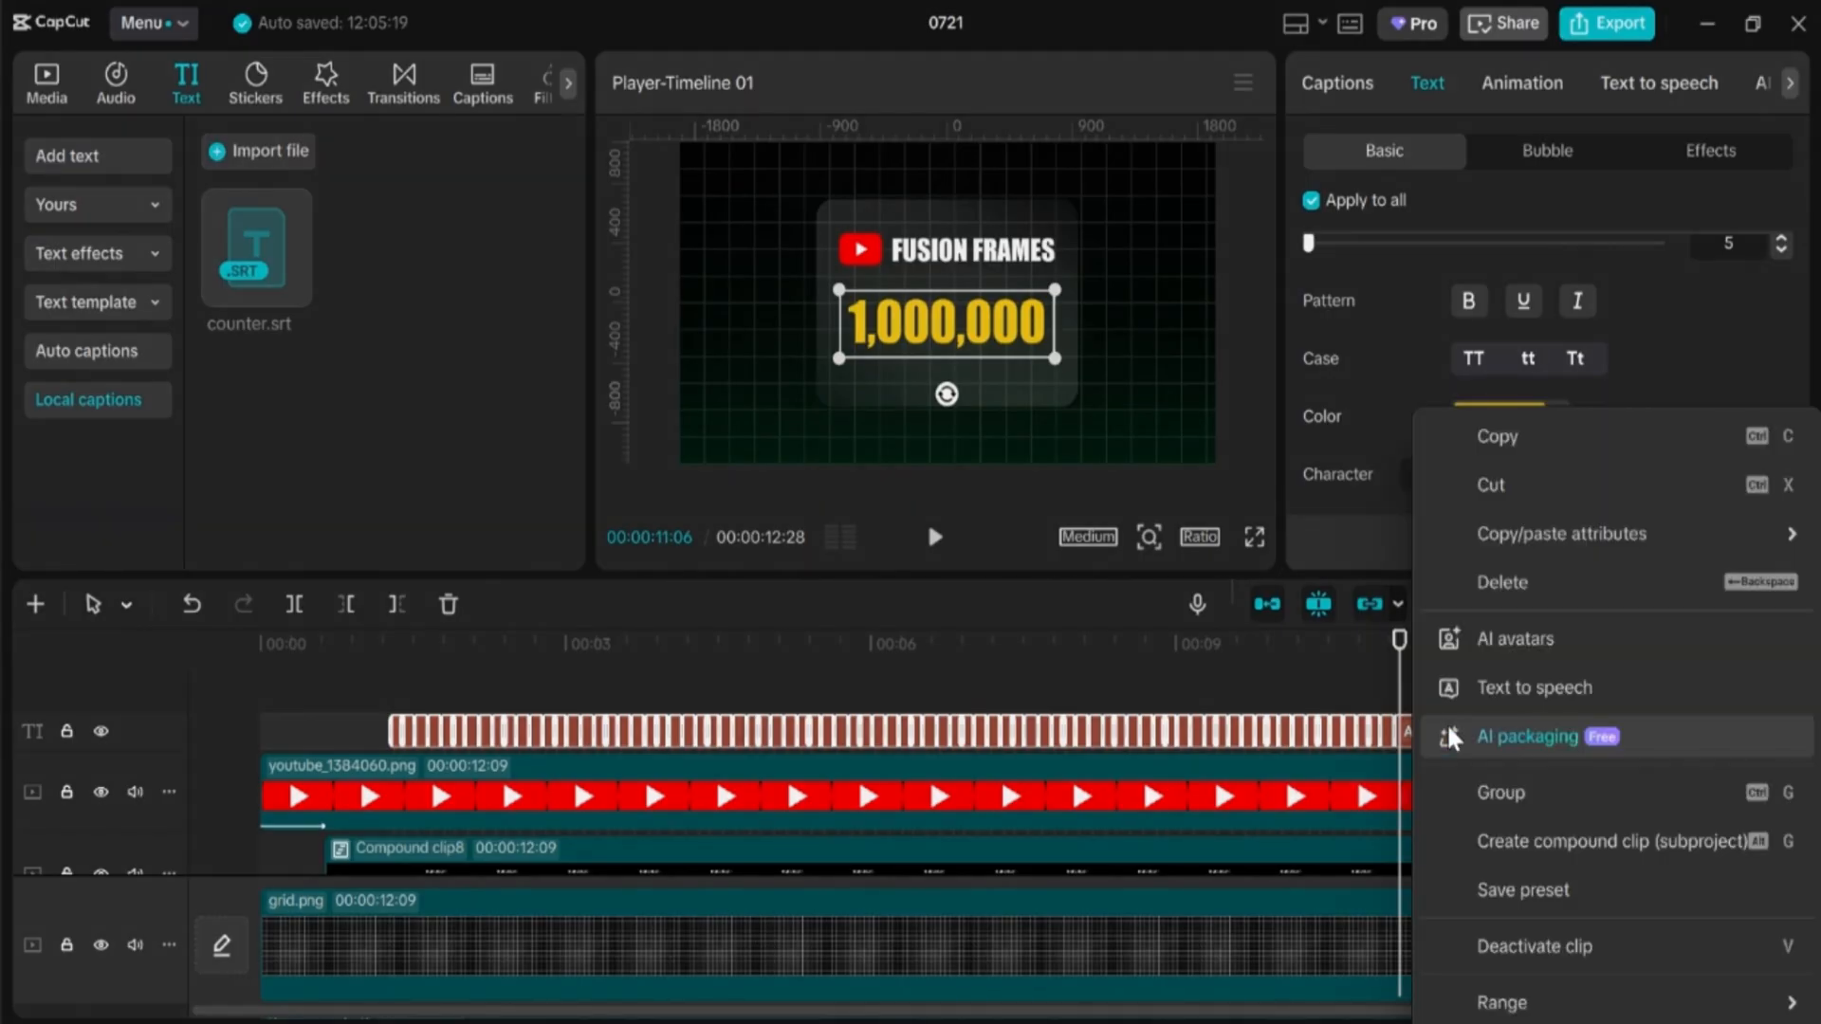
Step: Combine the counter captions into Compound clip11 and duplicate it onto a new track above
click(1518, 841)
click(368, 681)
key(space)
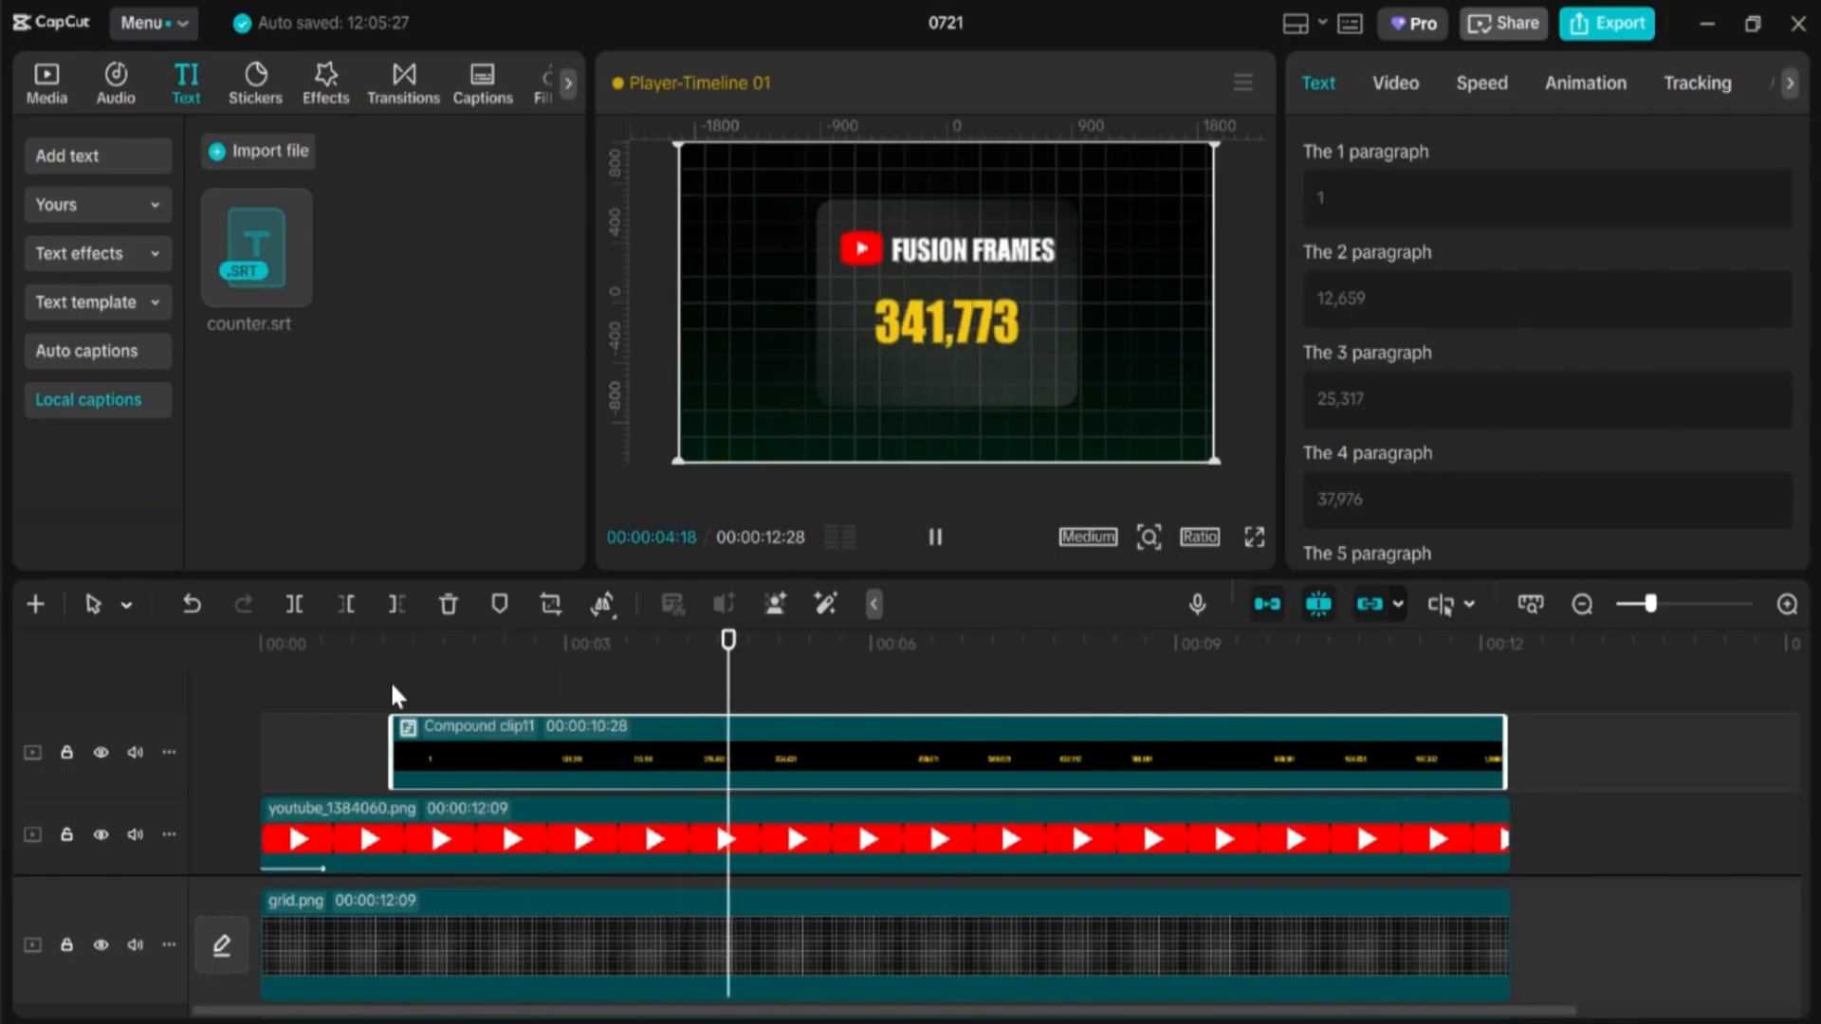
key(space)
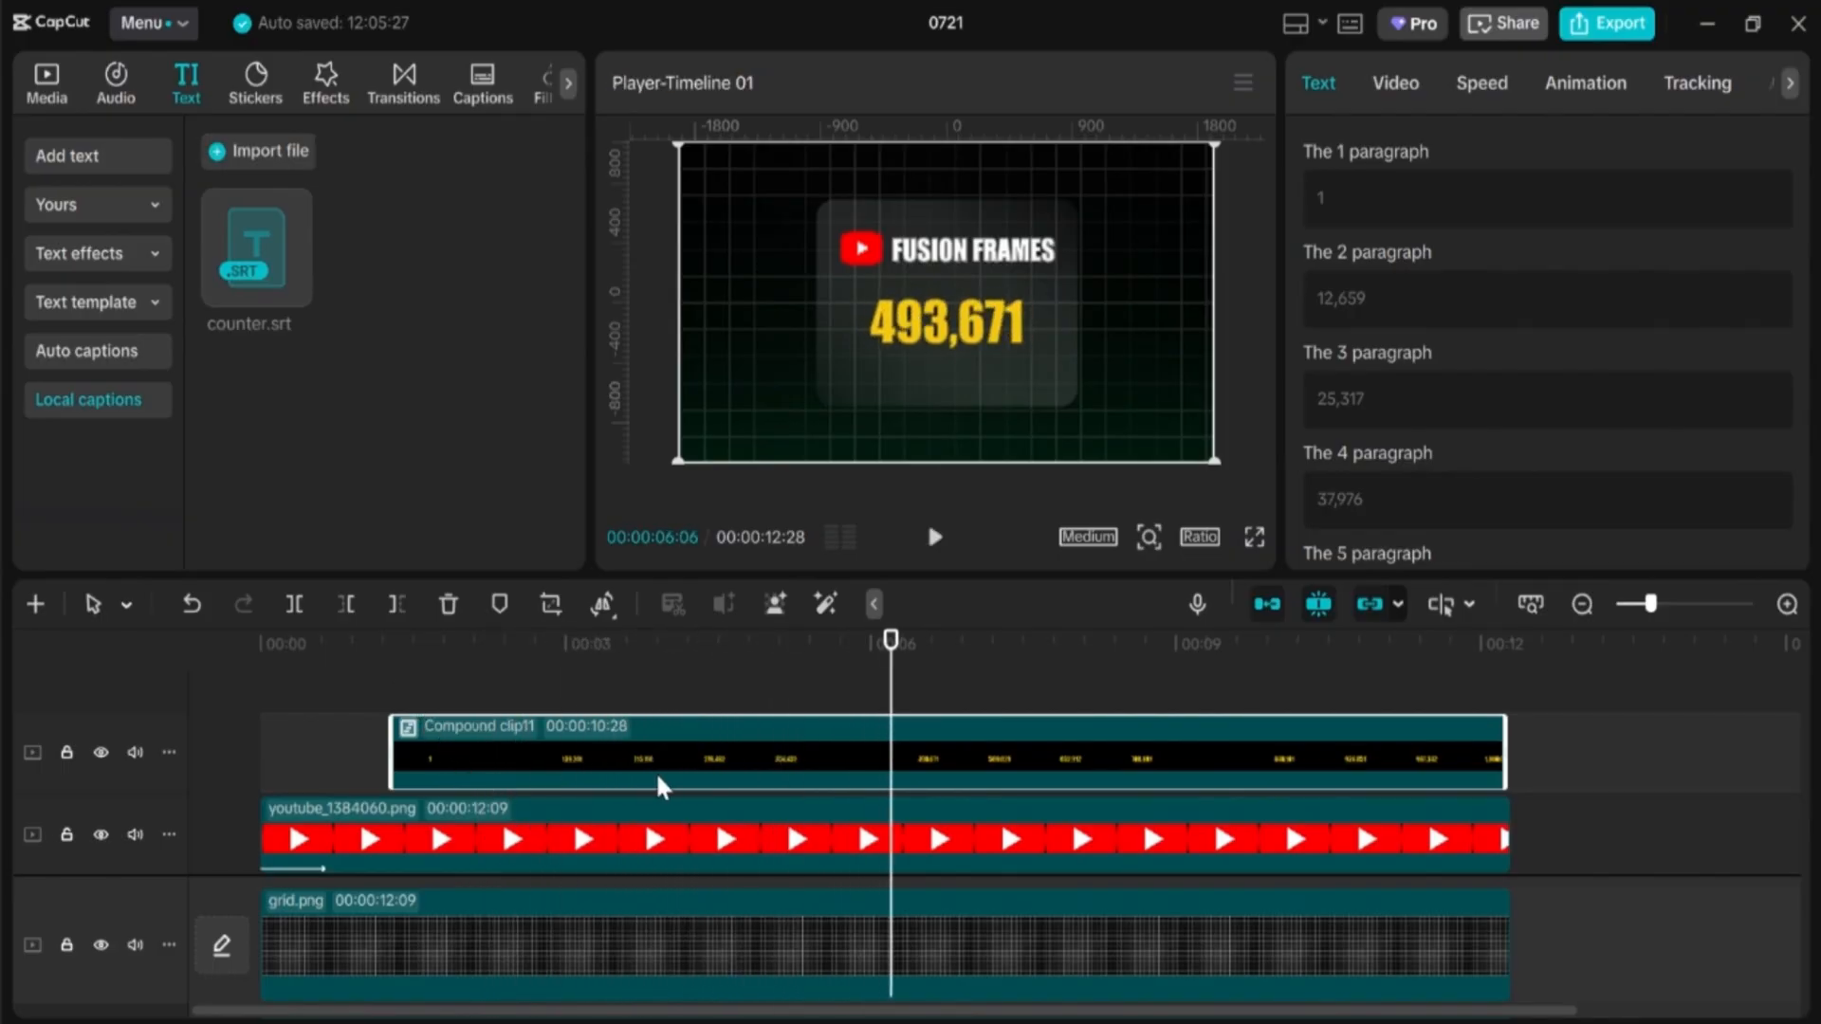
click(839, 655)
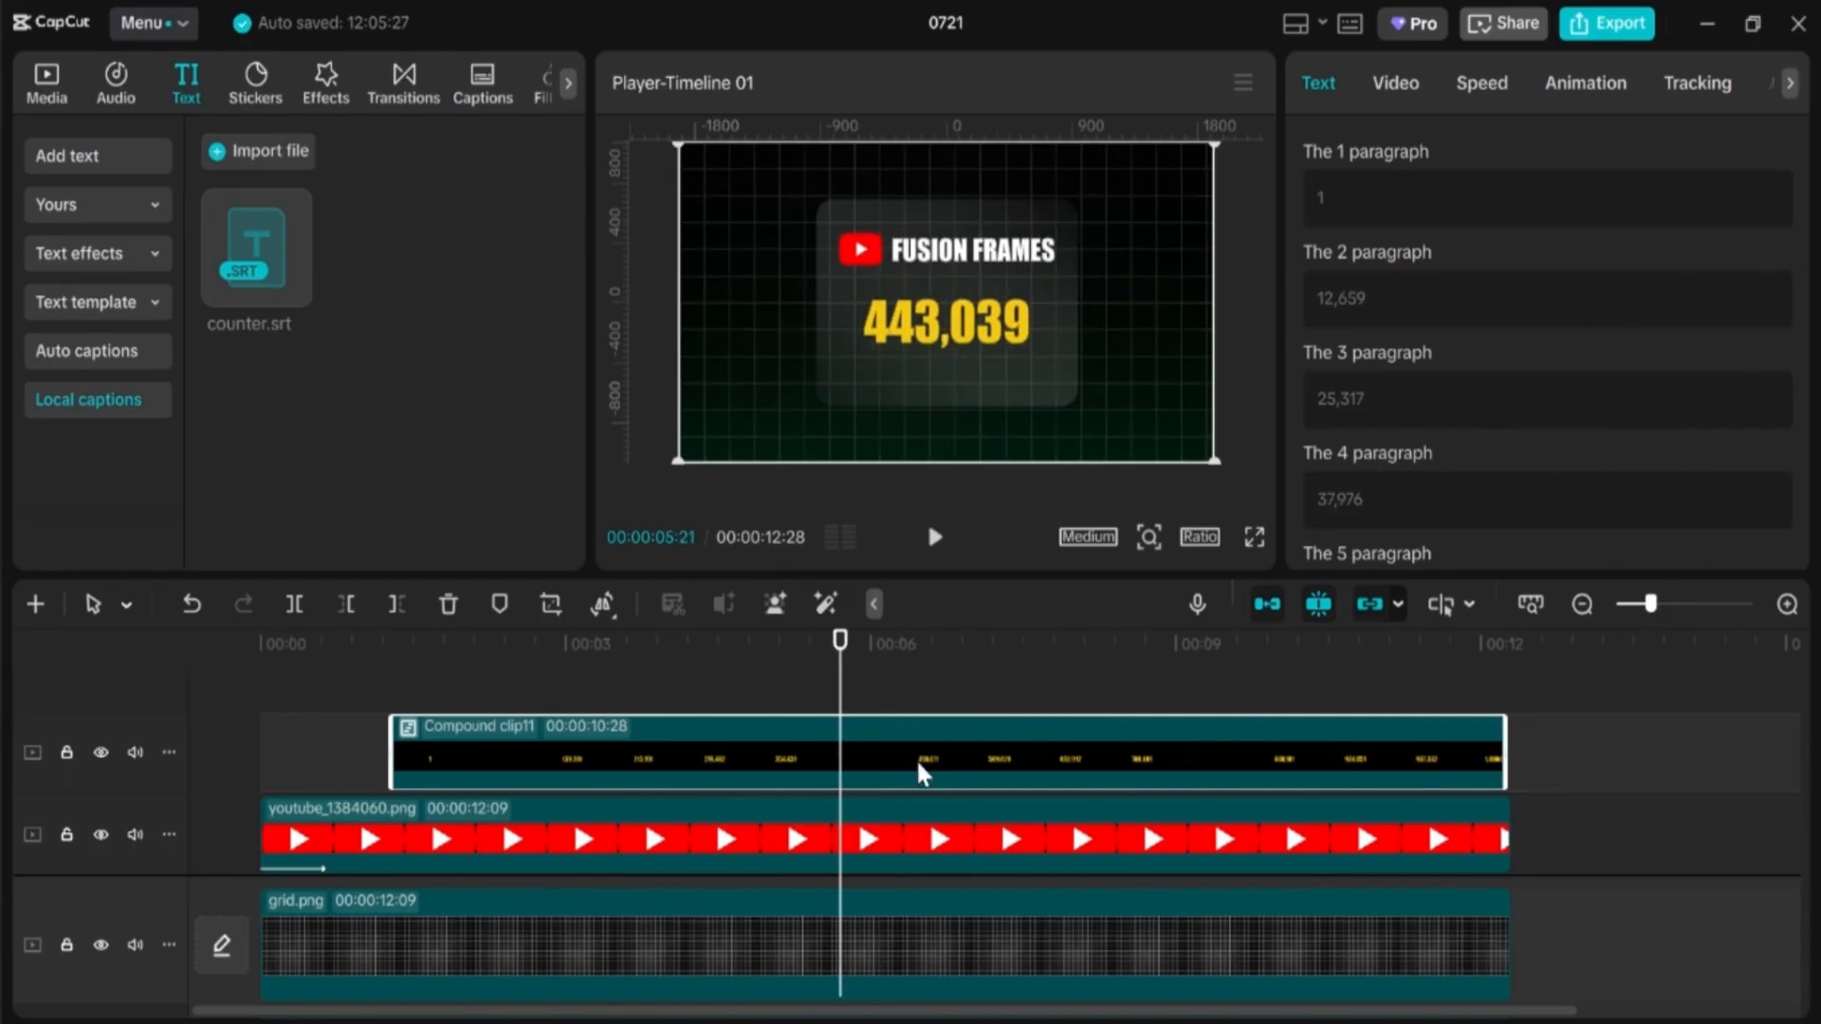
drag(918, 762, 916, 704)
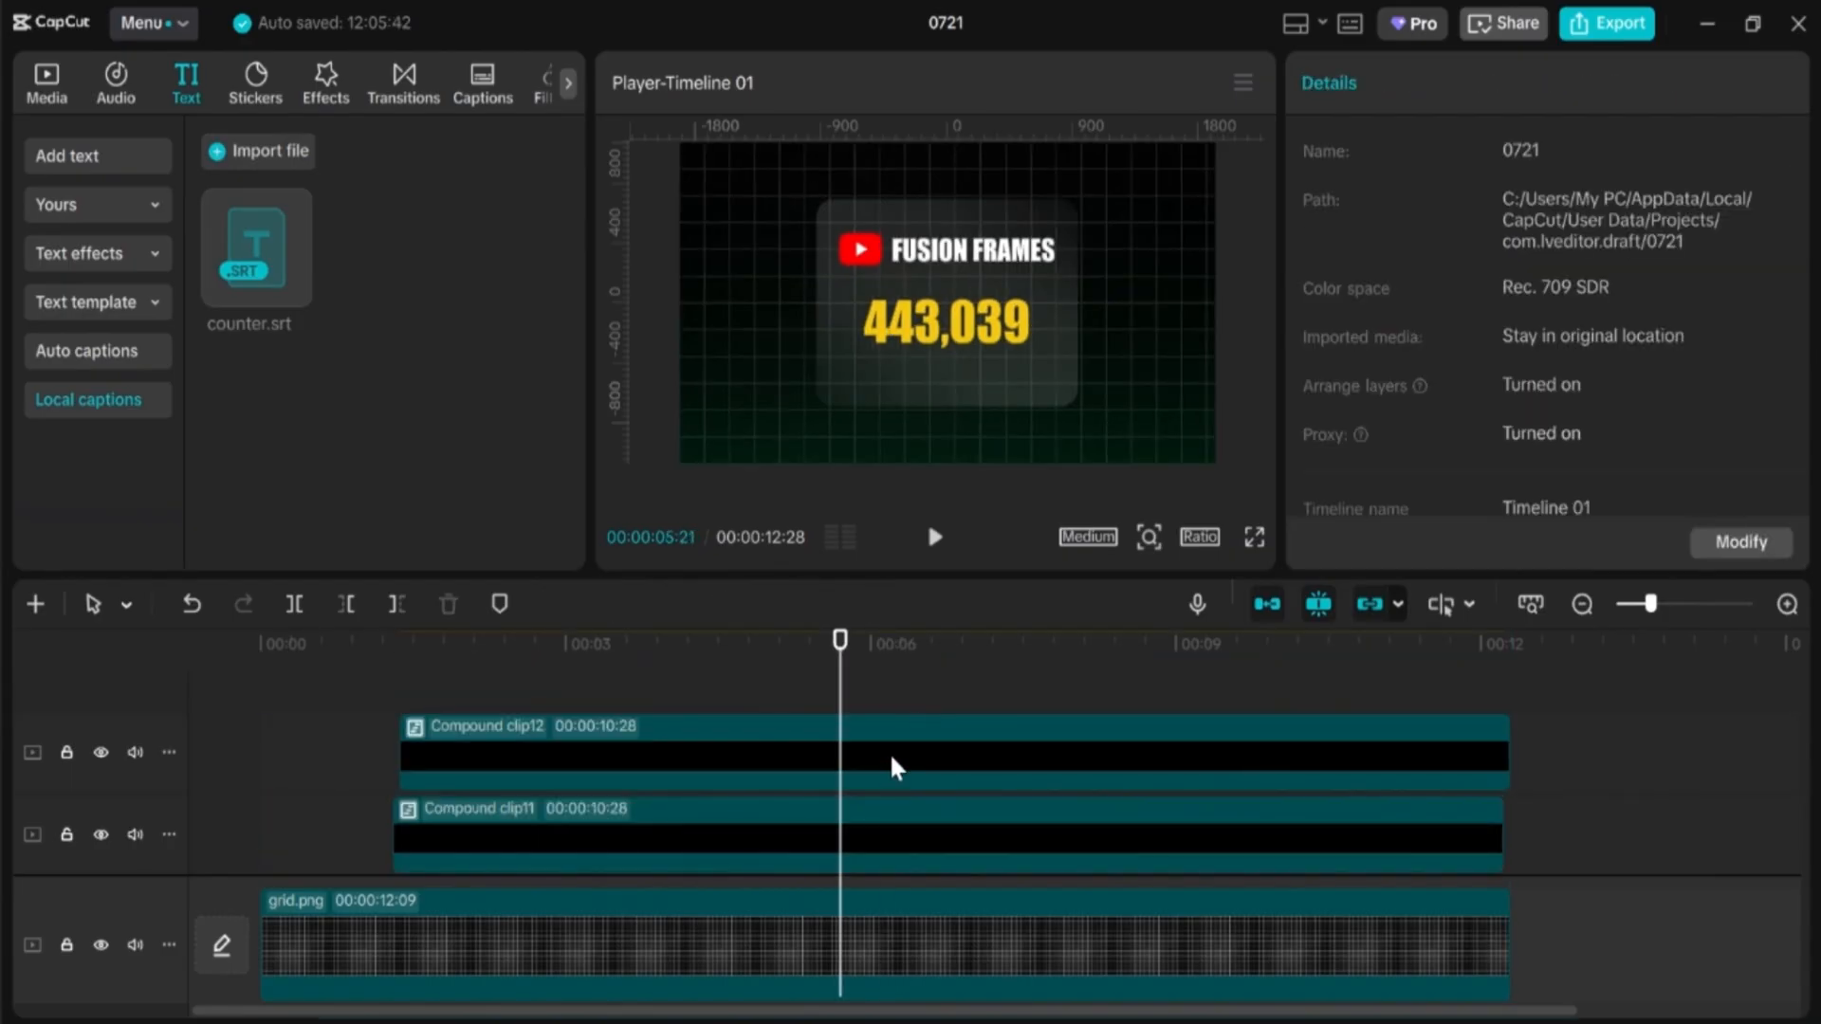
Step: Recolor all the captions inside Compound clip12 to the orange swatch
click(916, 768)
scroll(1461, 402, up, 2)
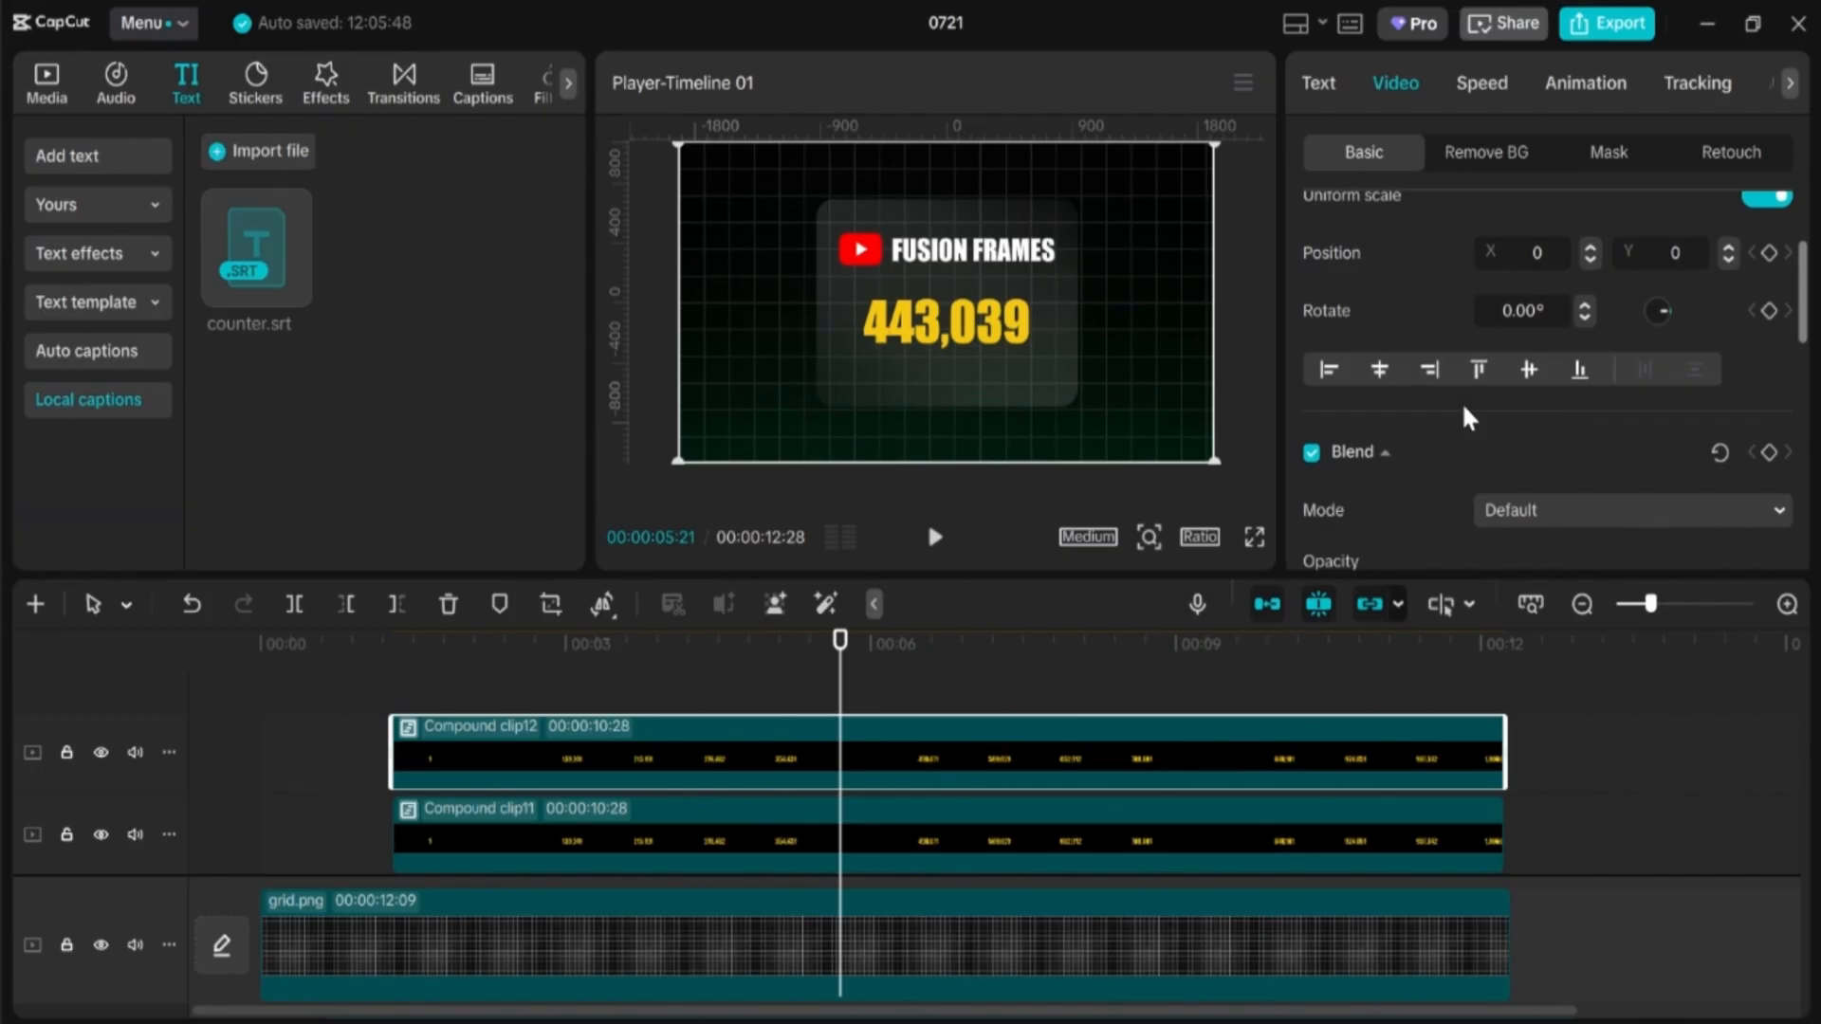
double_click(1196, 746)
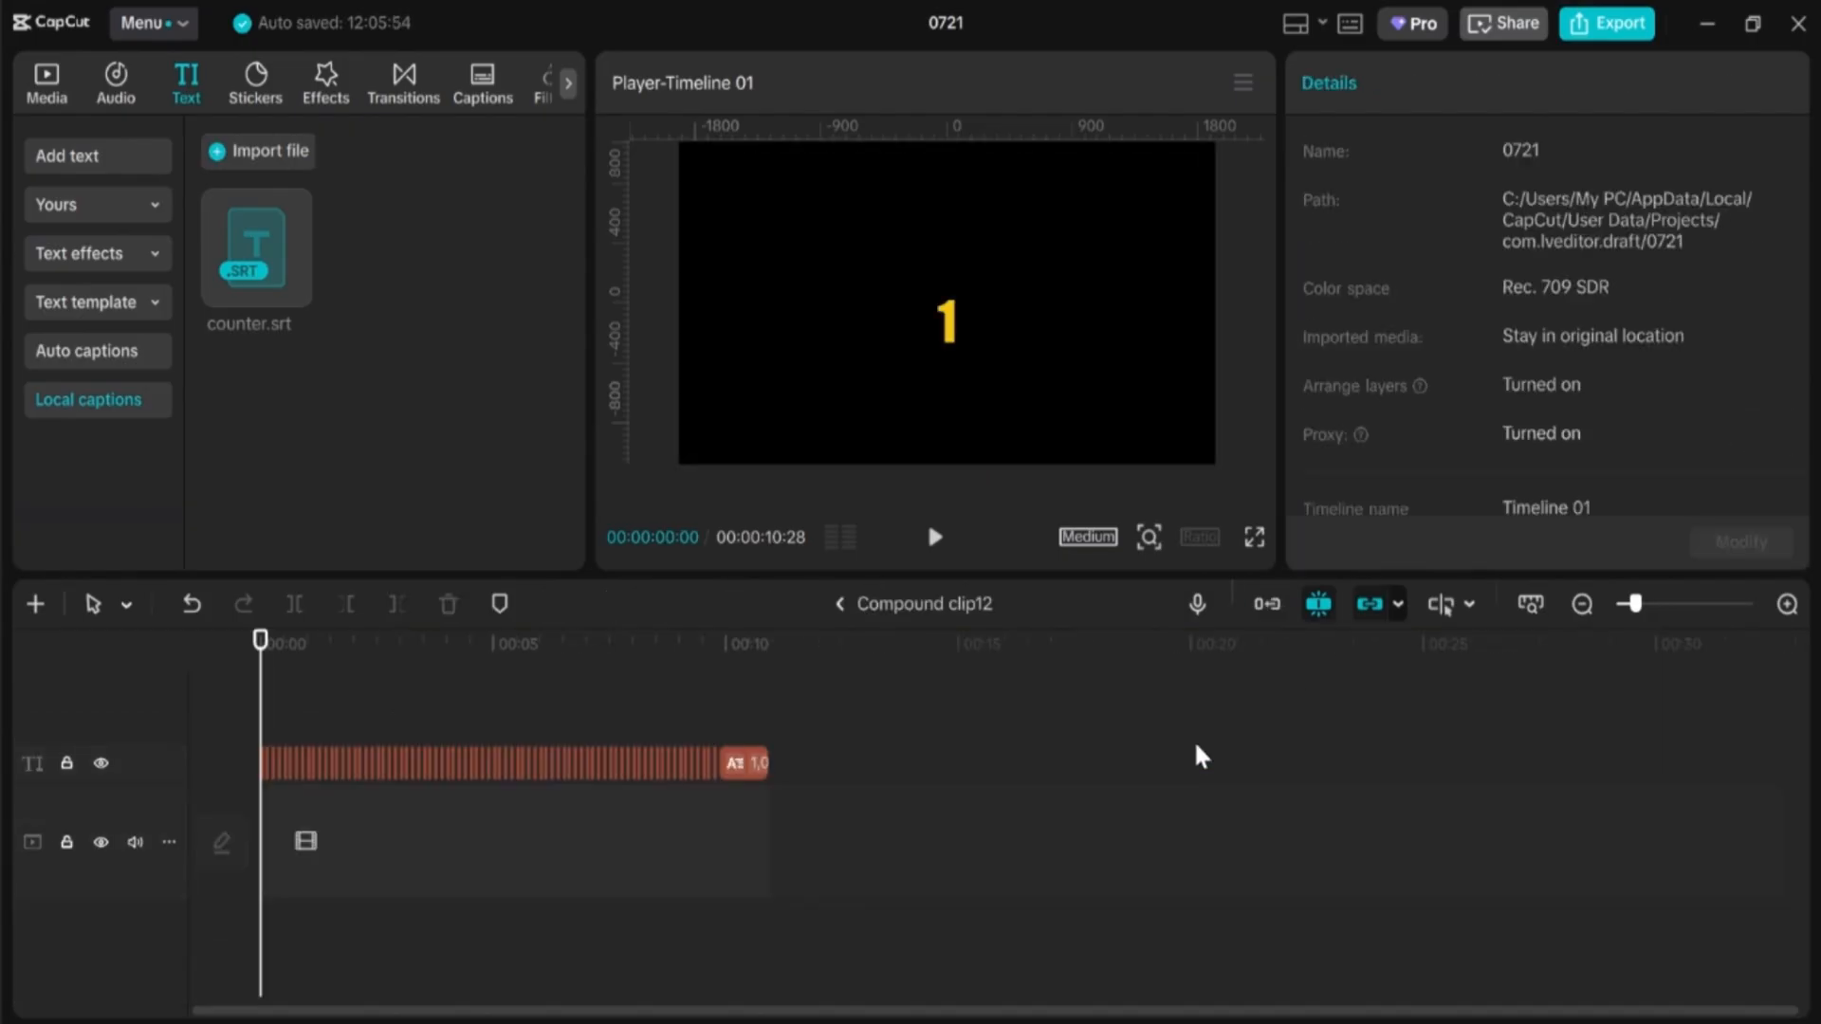
drag(808, 749, 180, 953)
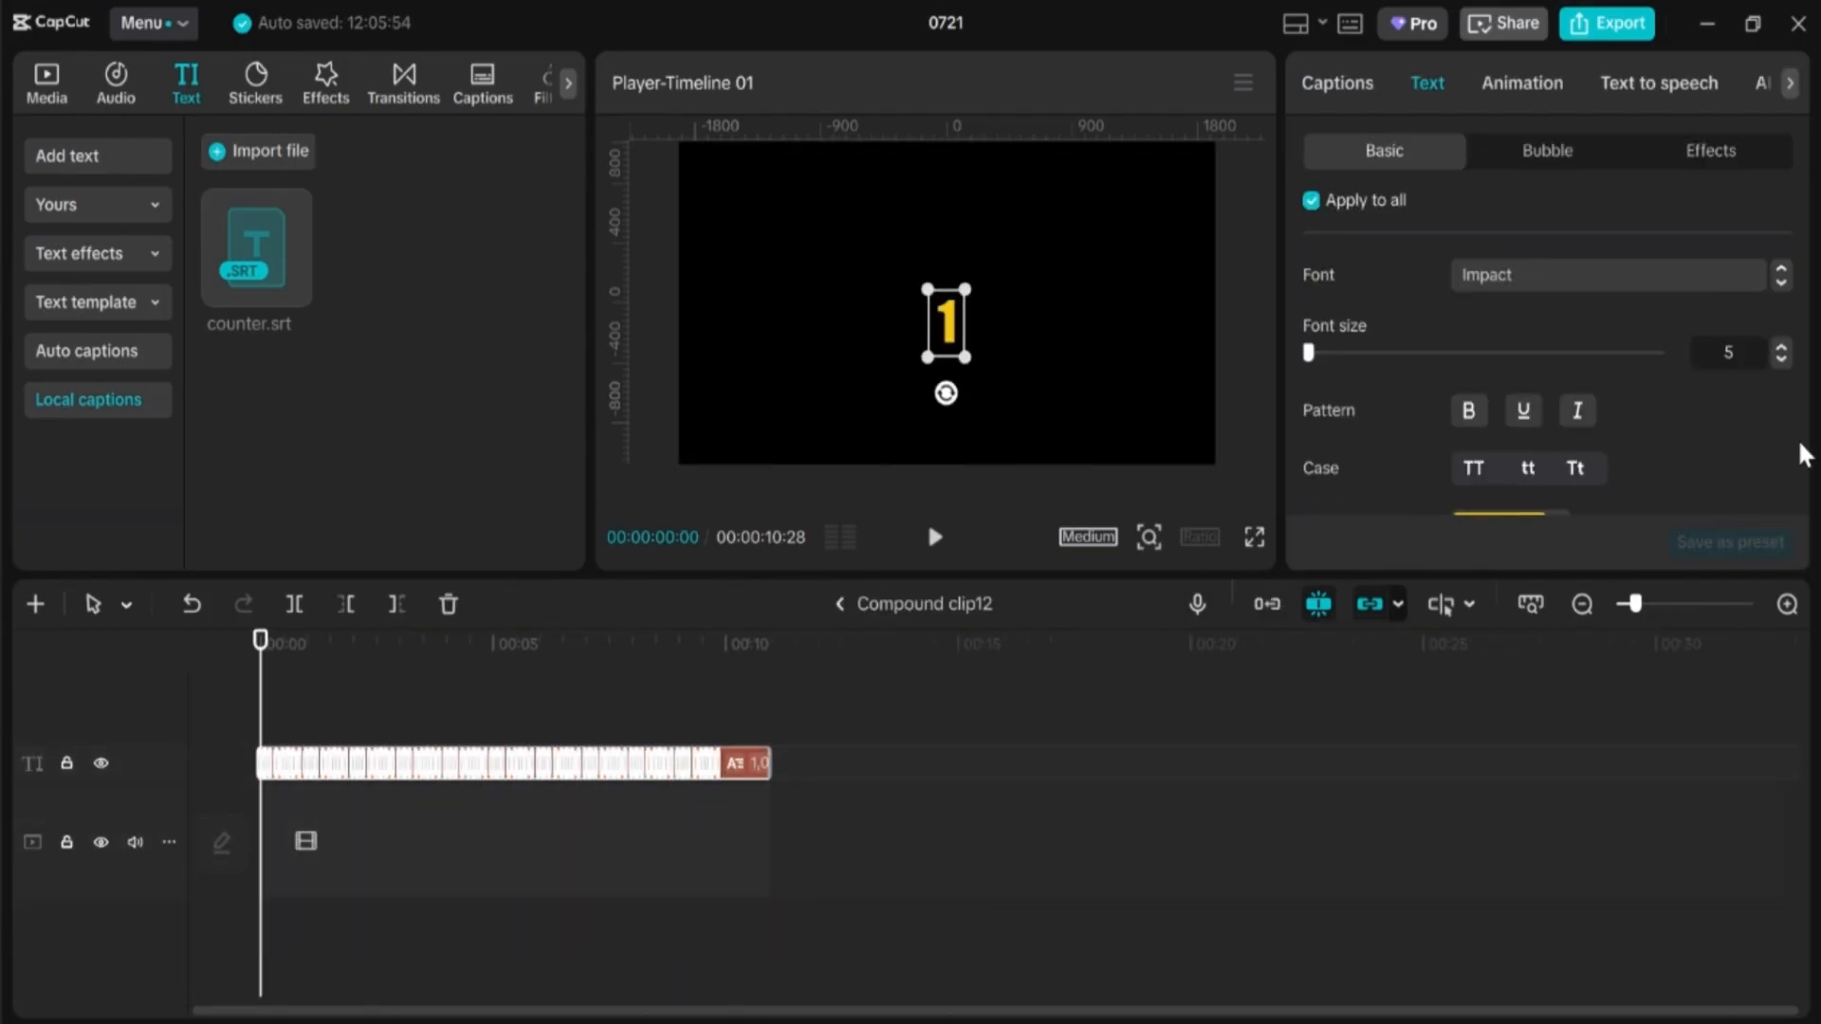
scroll(1465, 484, down, 3)
click(1512, 310)
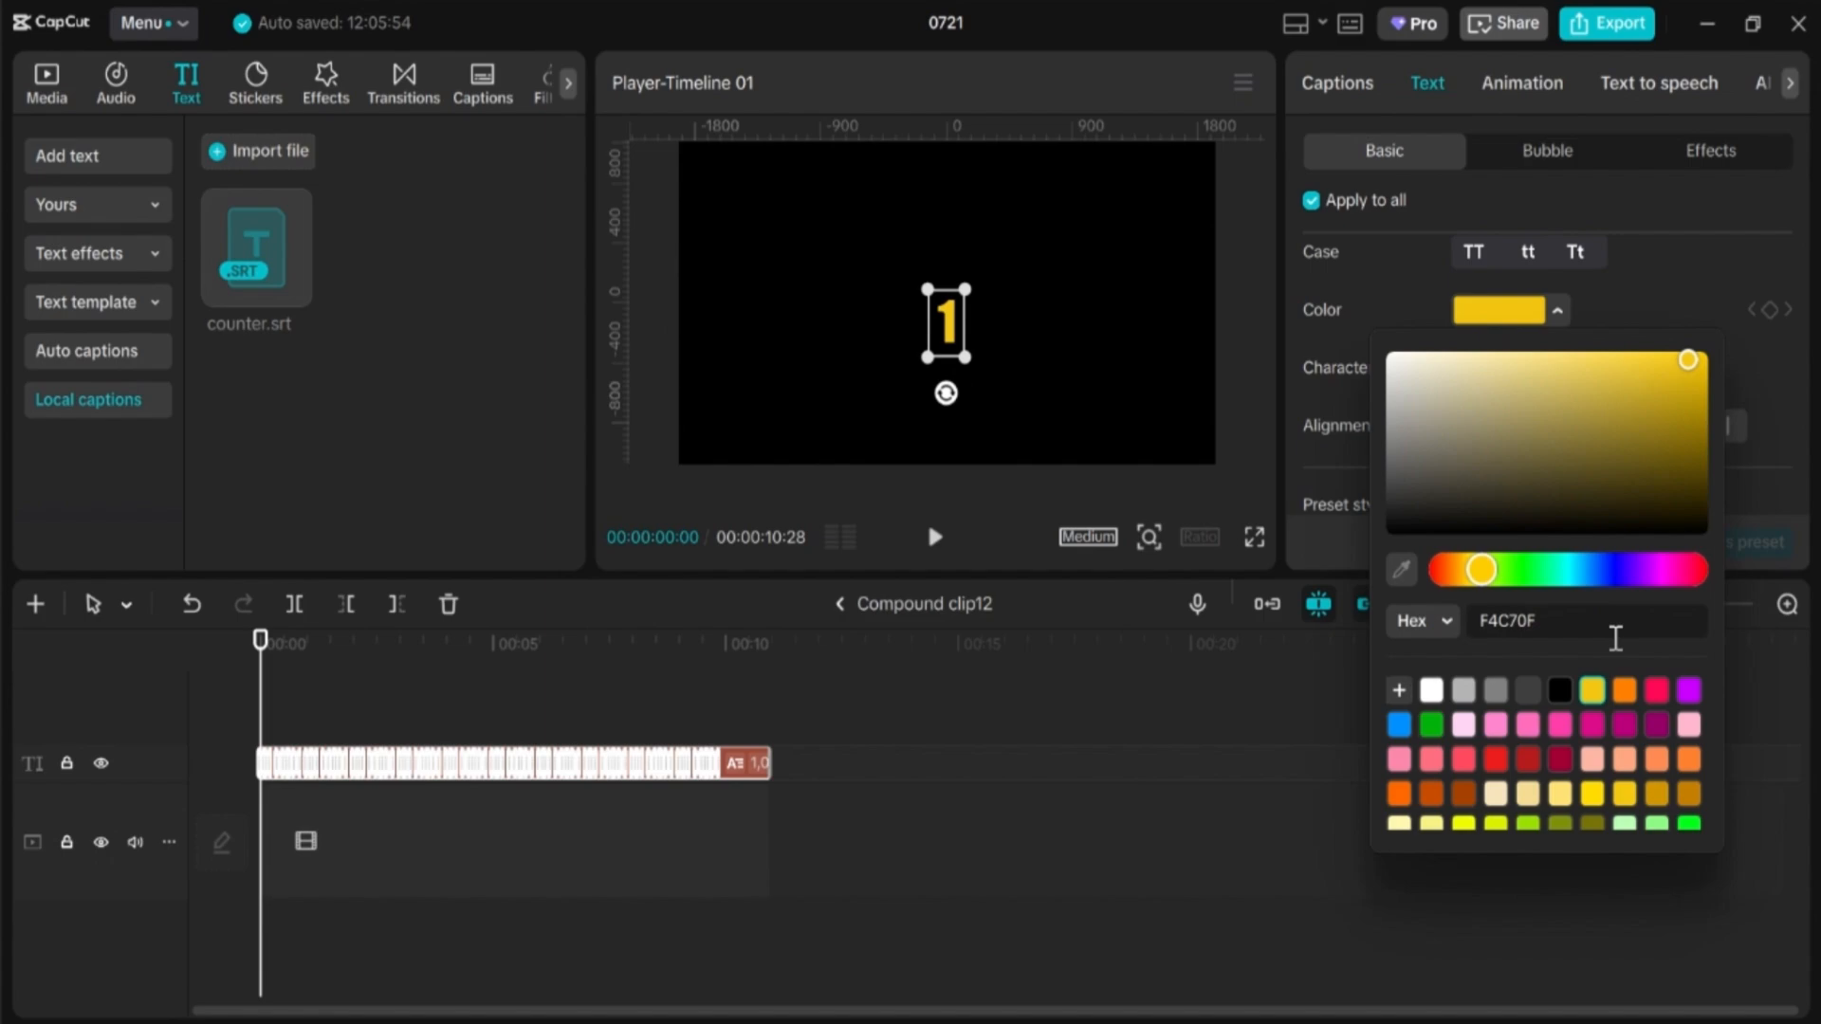
click(1625, 687)
click(839, 604)
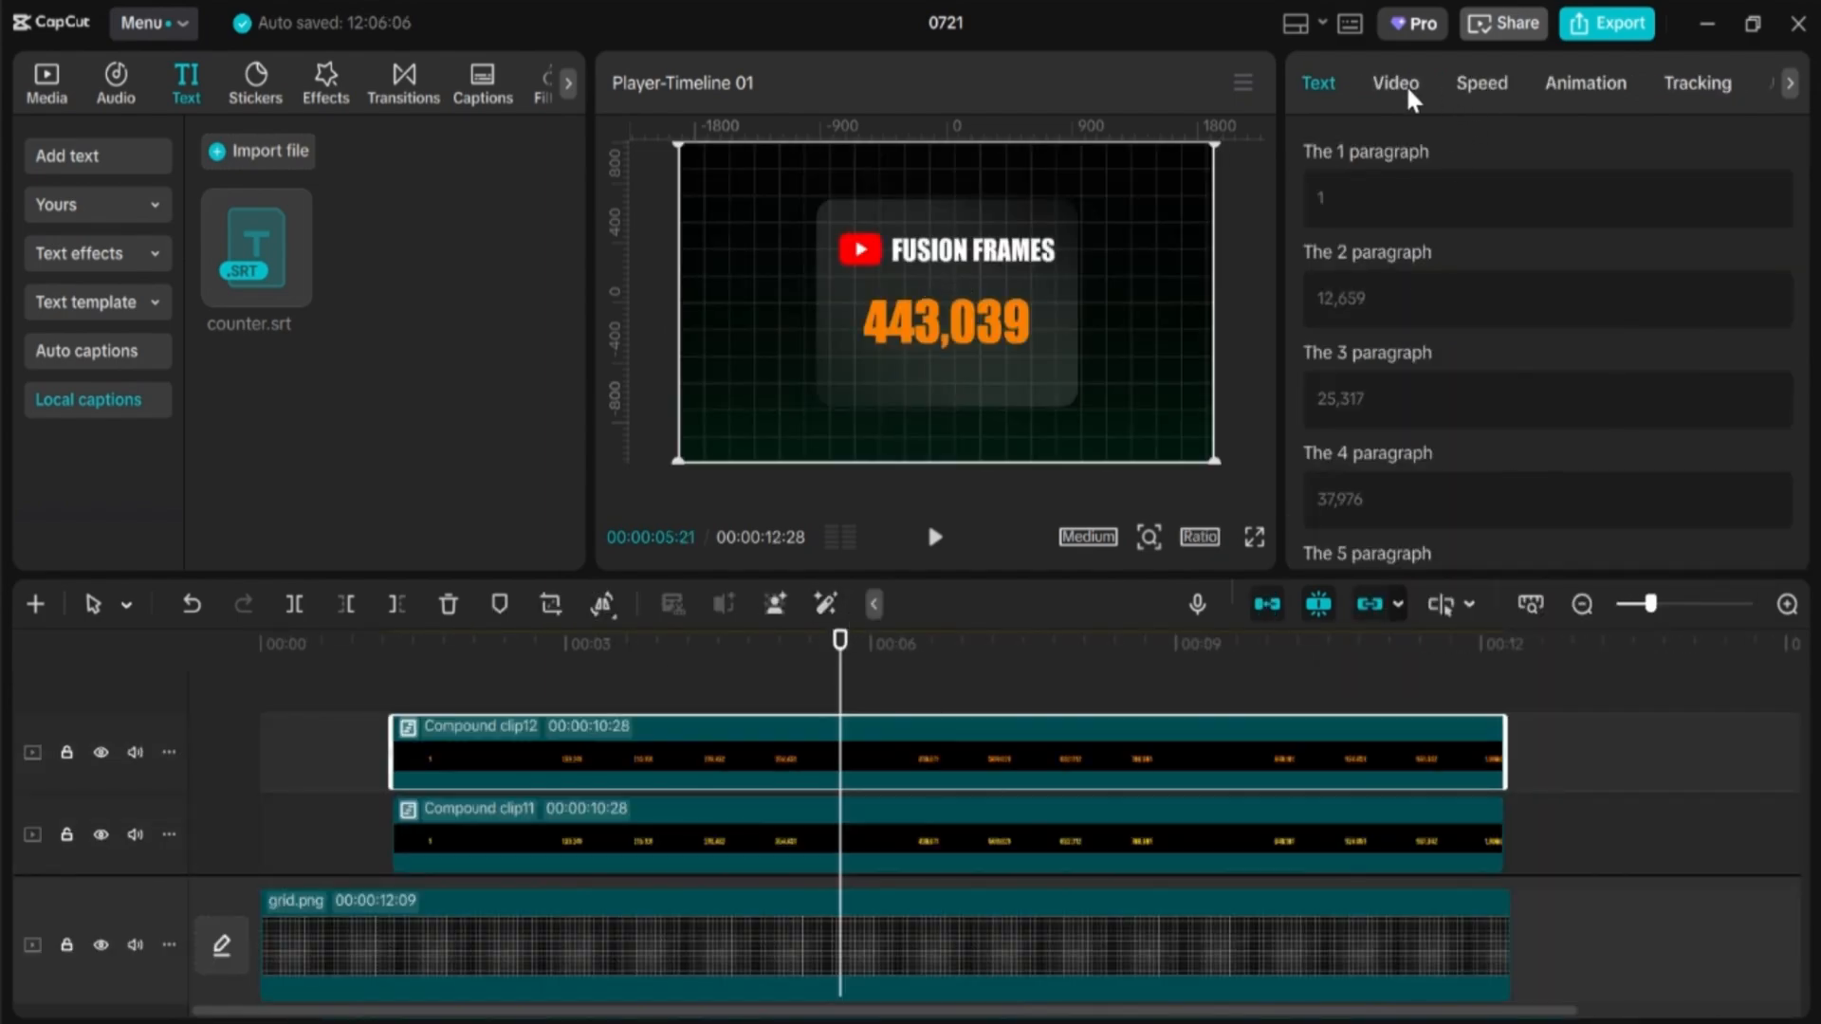
click(1407, 82)
Step: Give Compound clip12 a Split mask with its line rotated to about 191.5°
click(1605, 154)
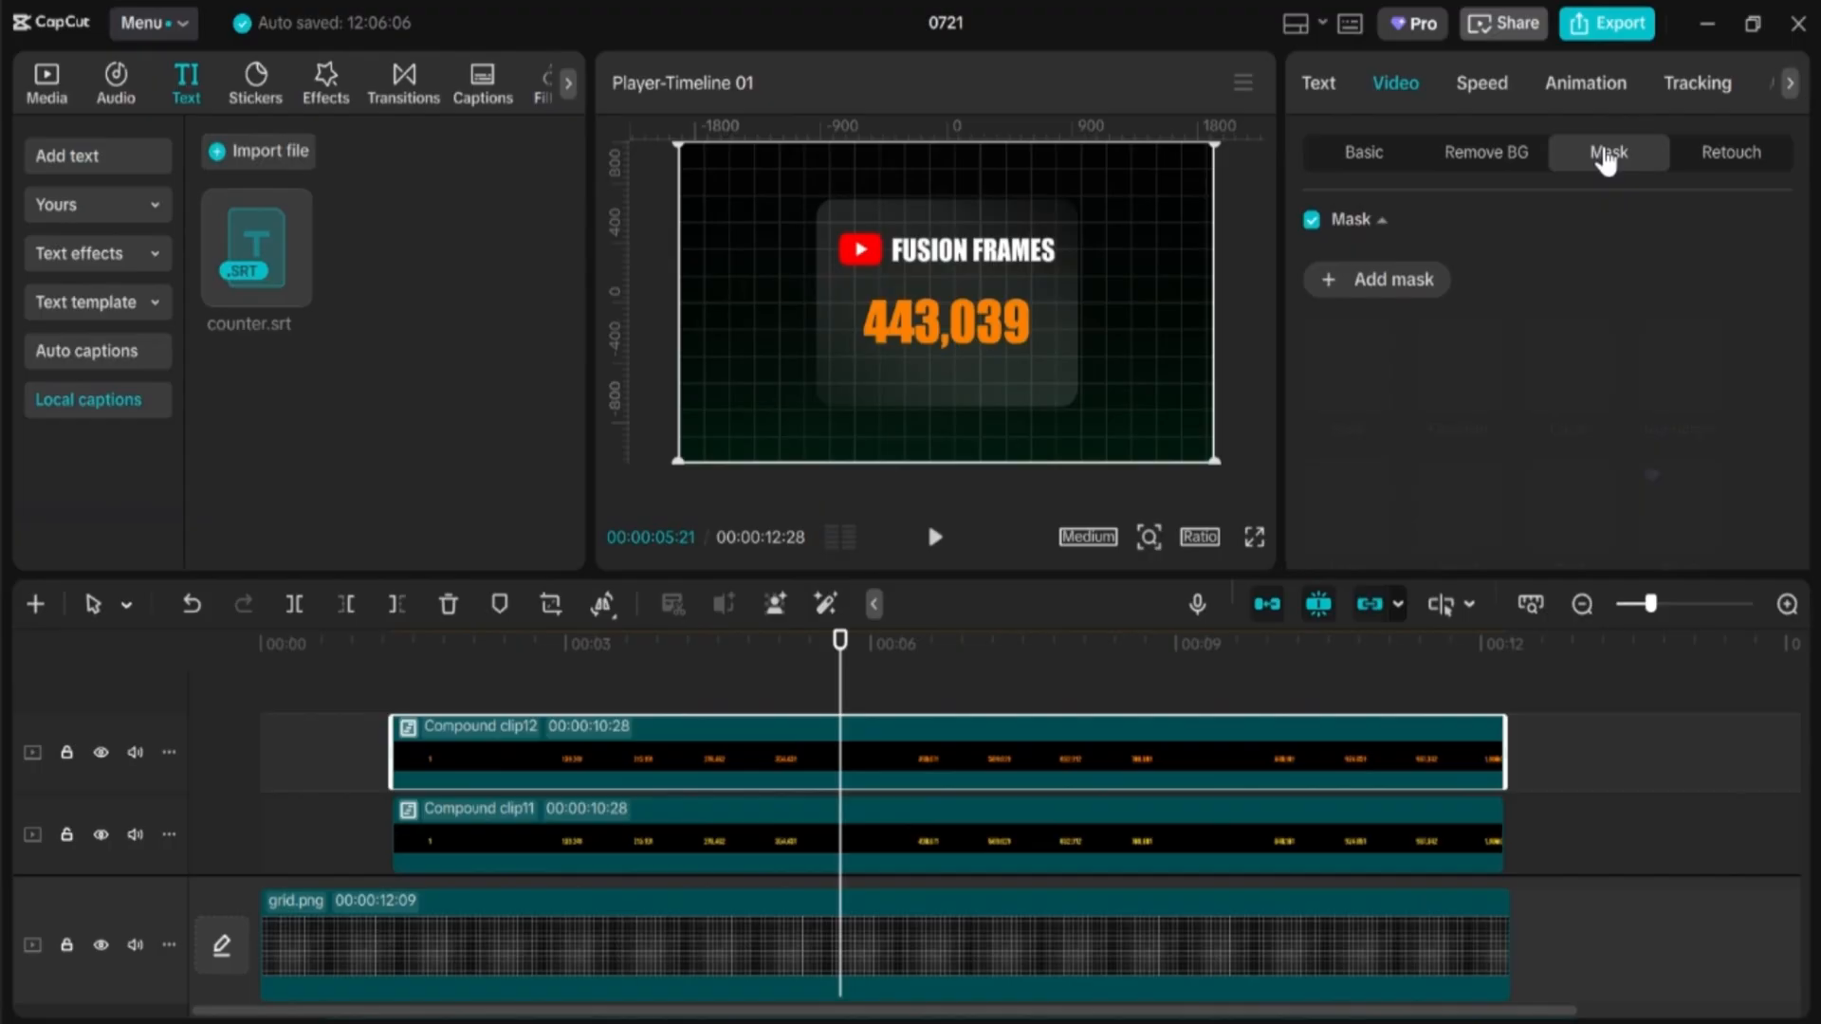
click(1417, 283)
click(1345, 380)
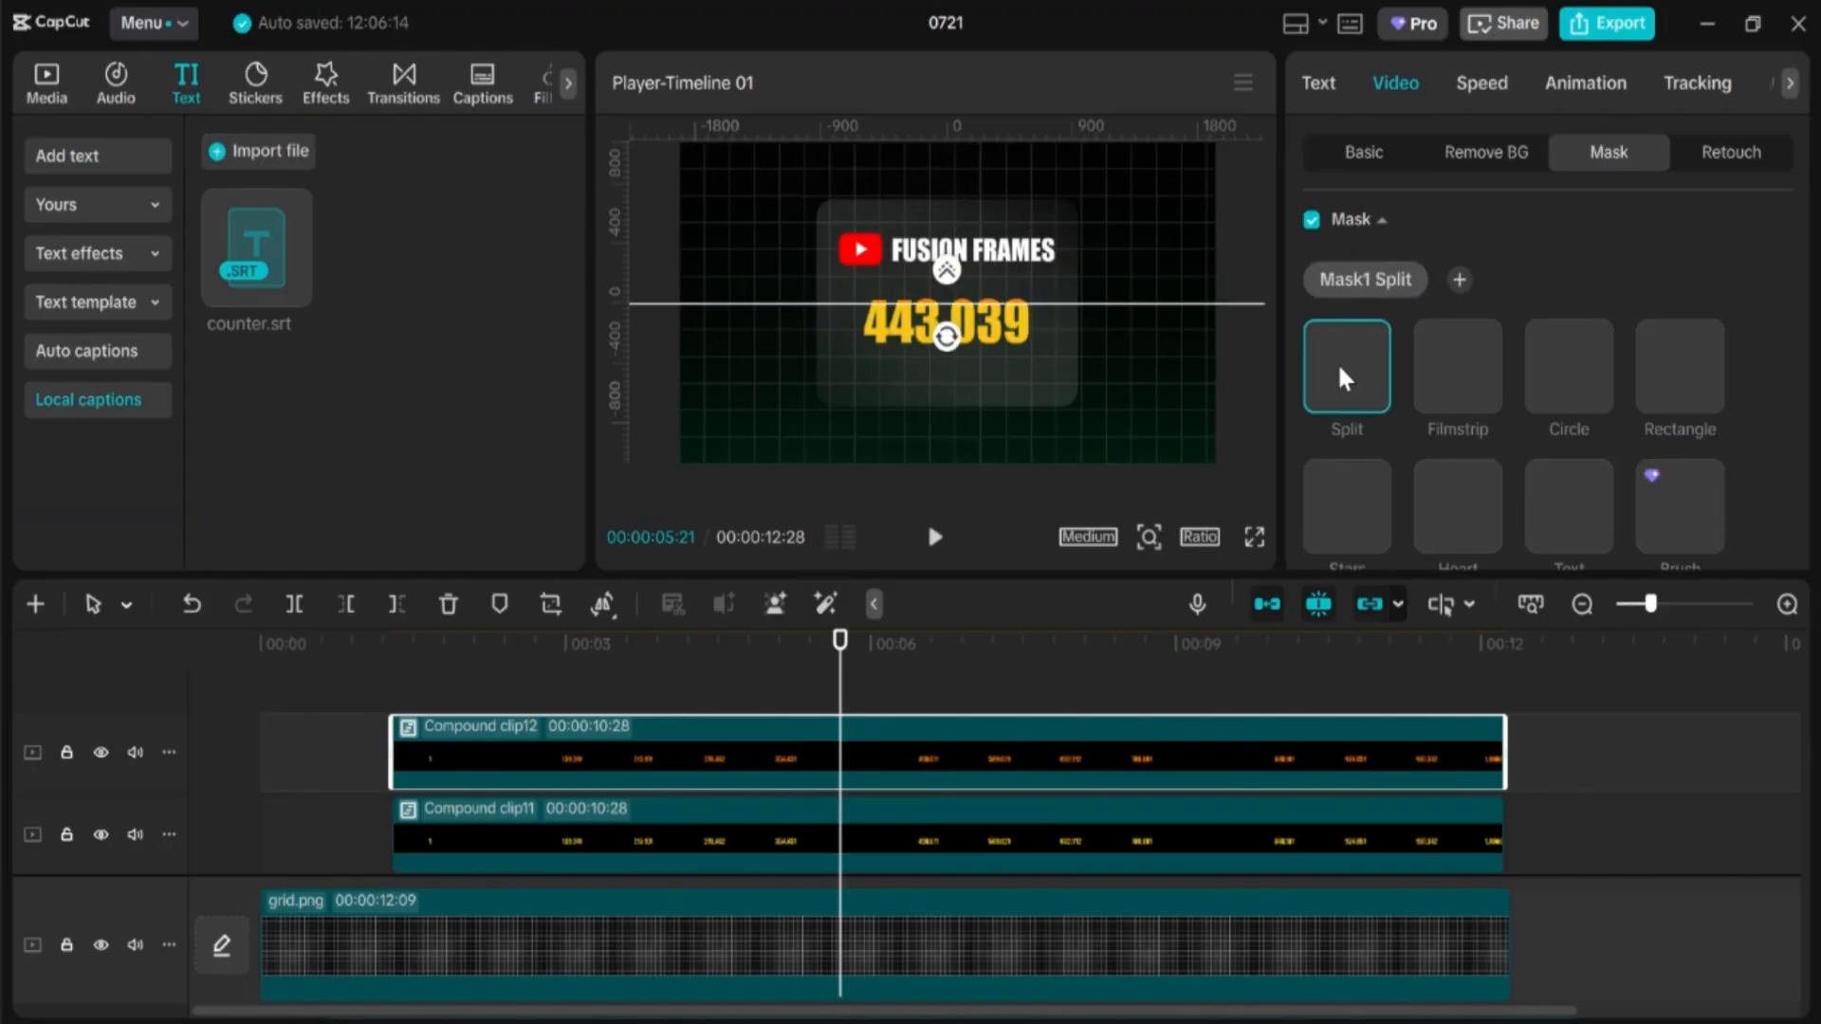
drag(946, 344, 951, 389)
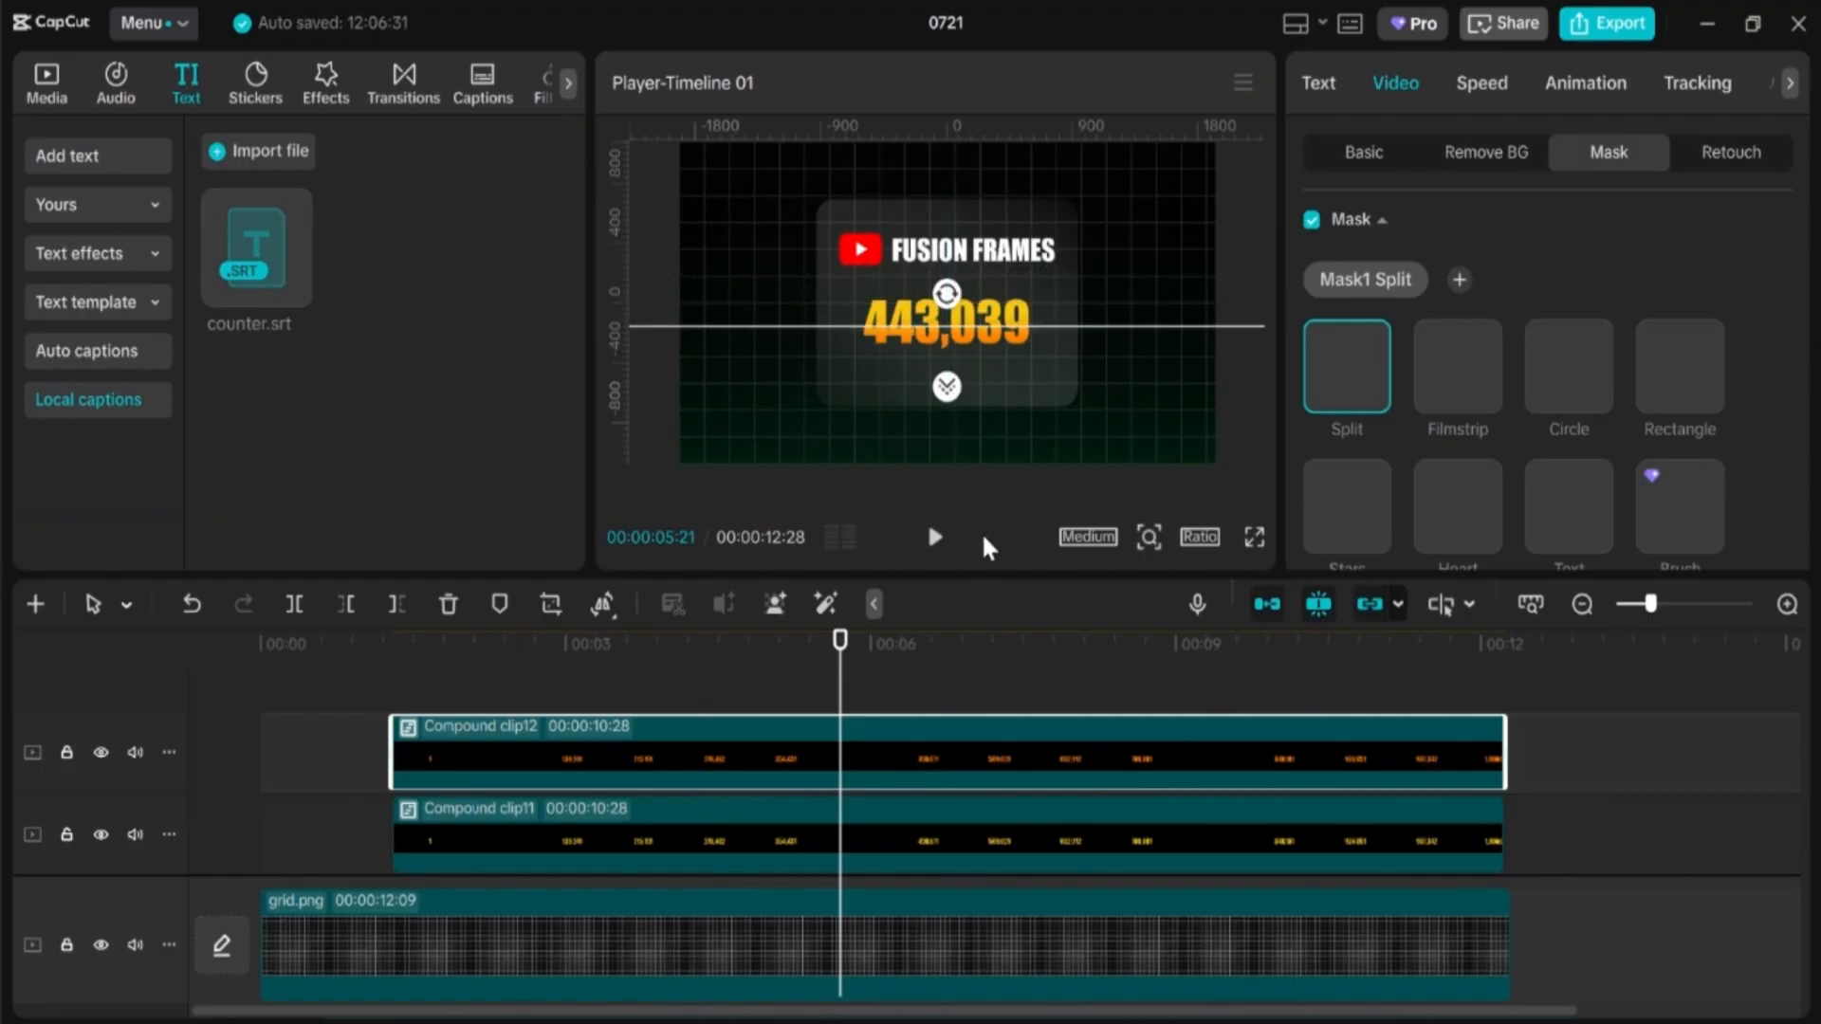
drag(925, 700, 219, 691)
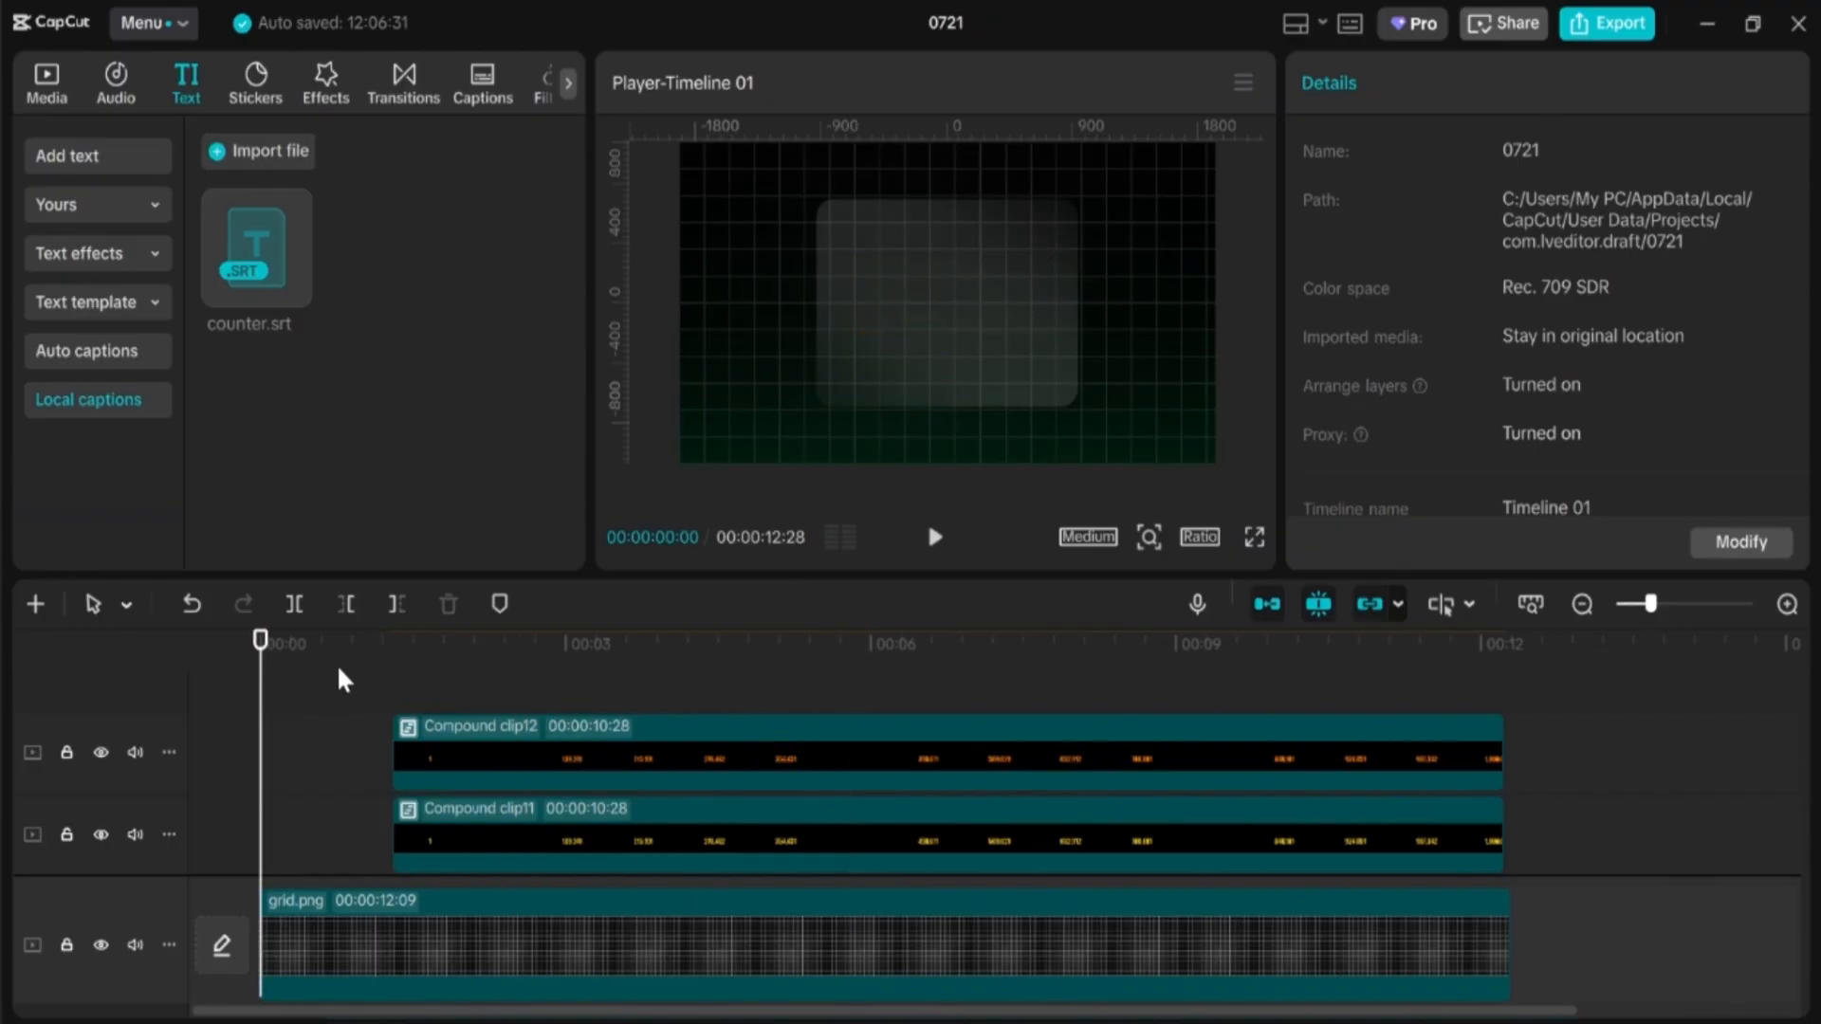
key(space)
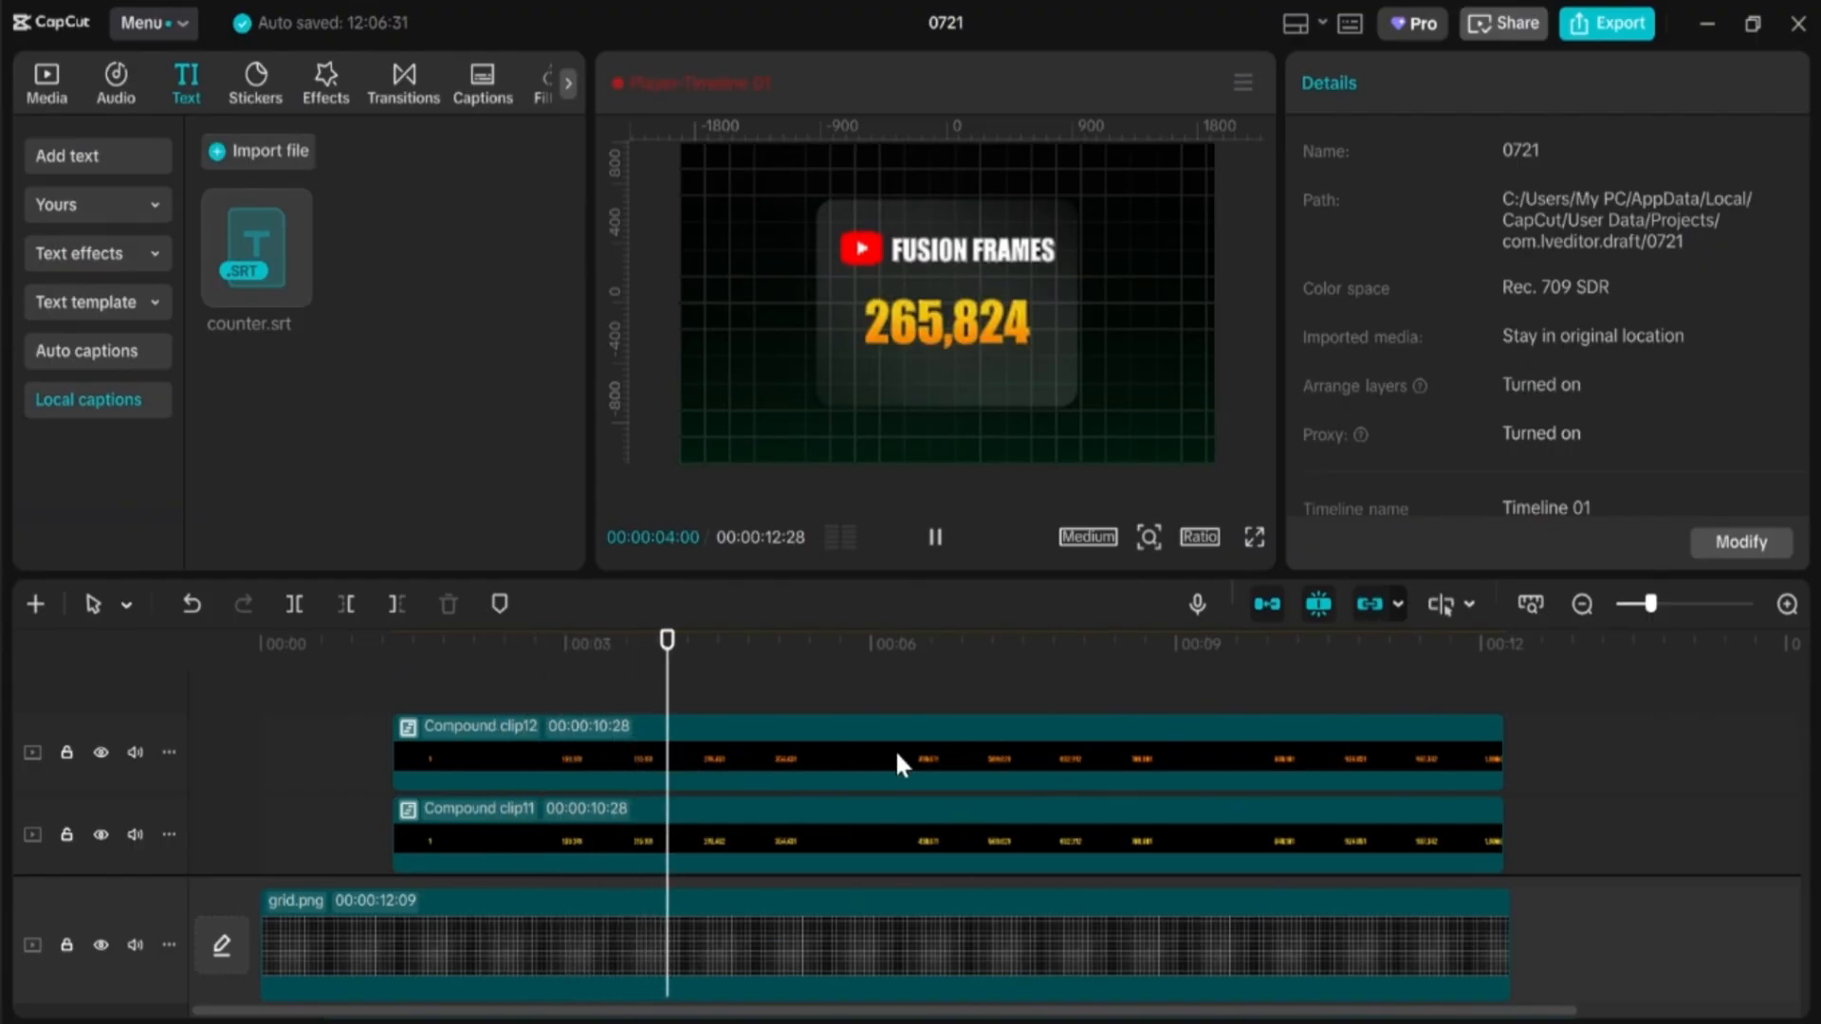
key(space)
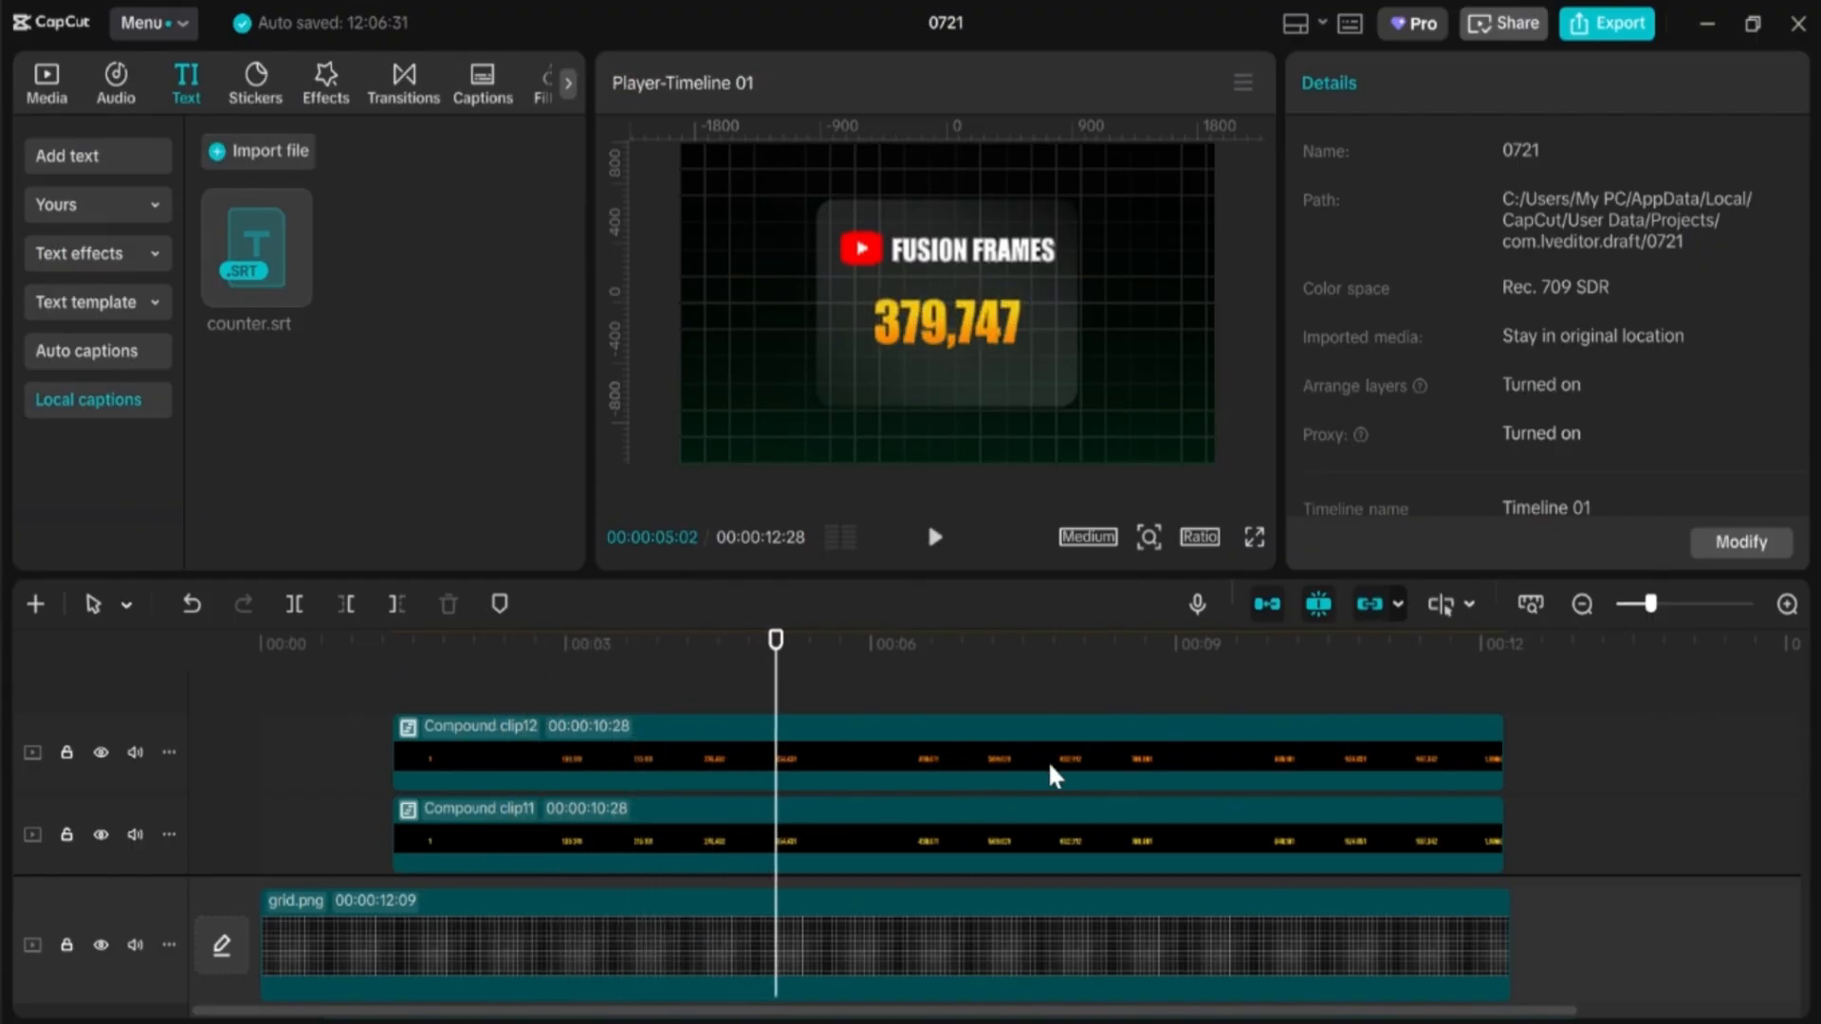